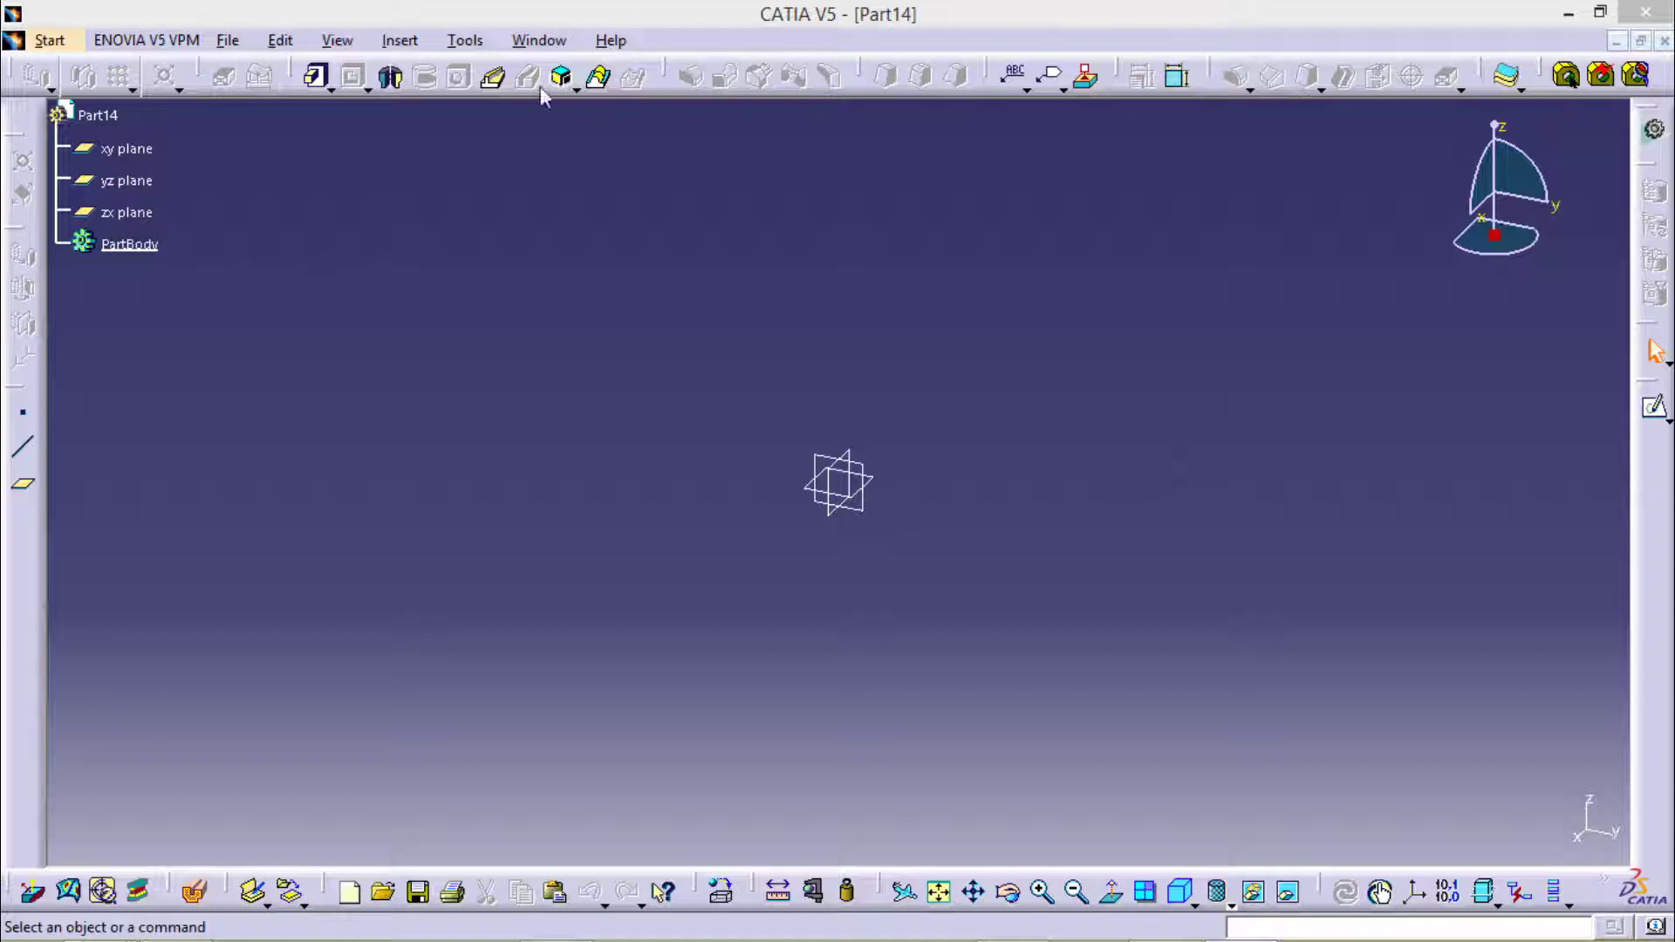
Switch to the Part13 sketch and change the R35 radius to 40 mm
left_click(524, 42)
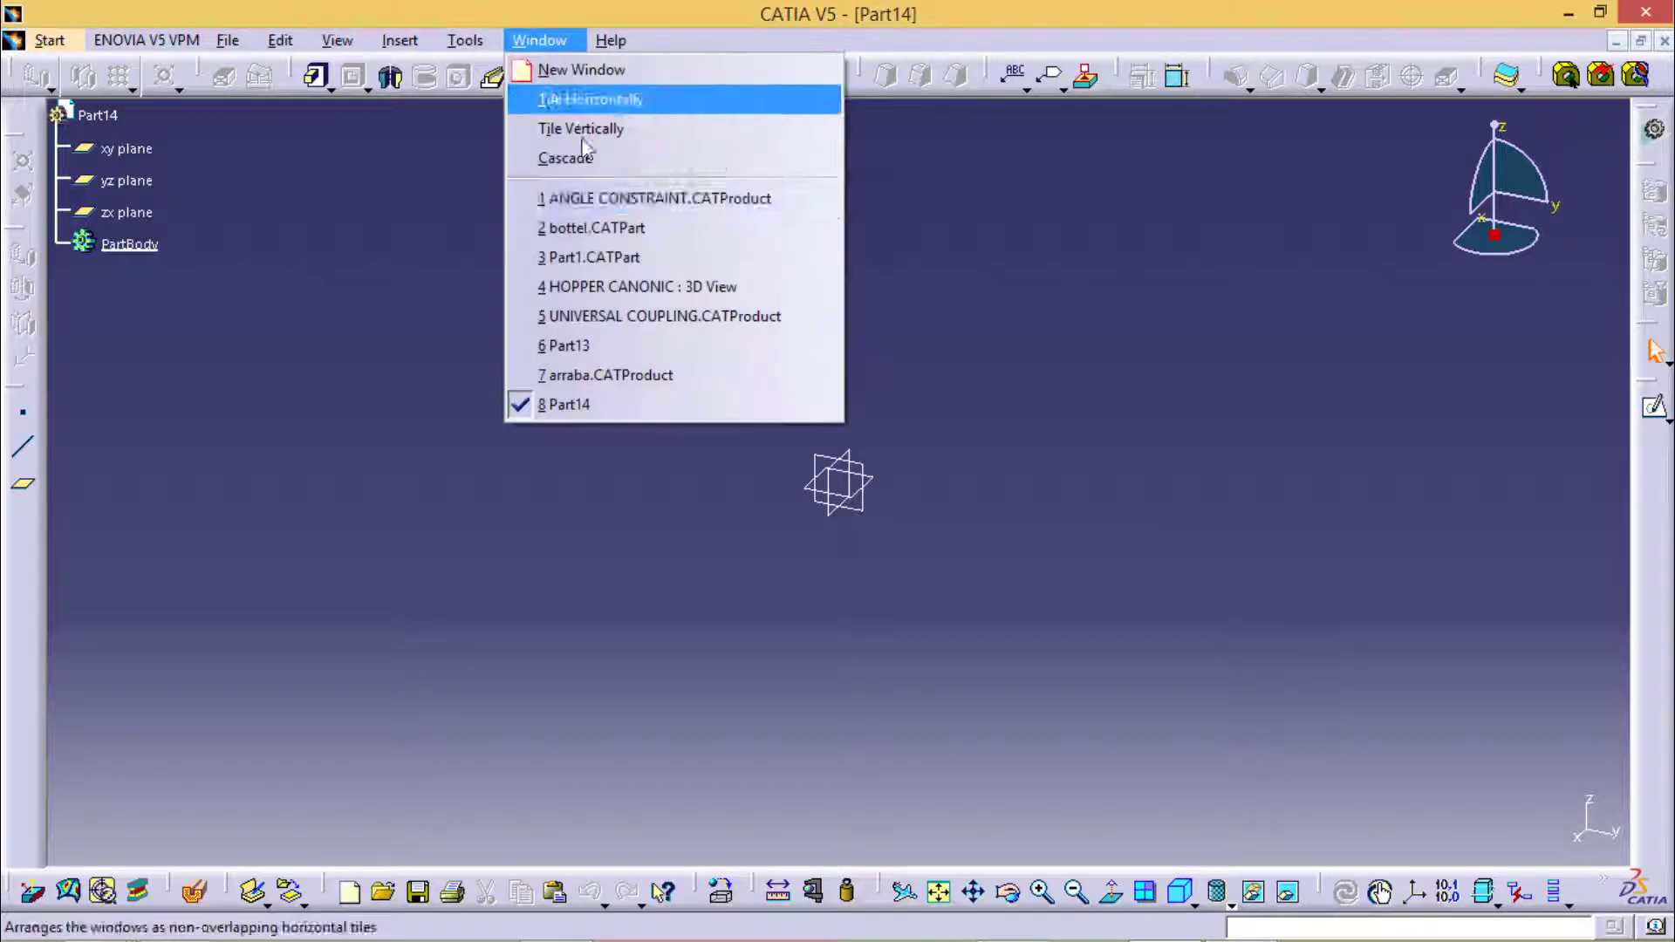
left_click(592, 349)
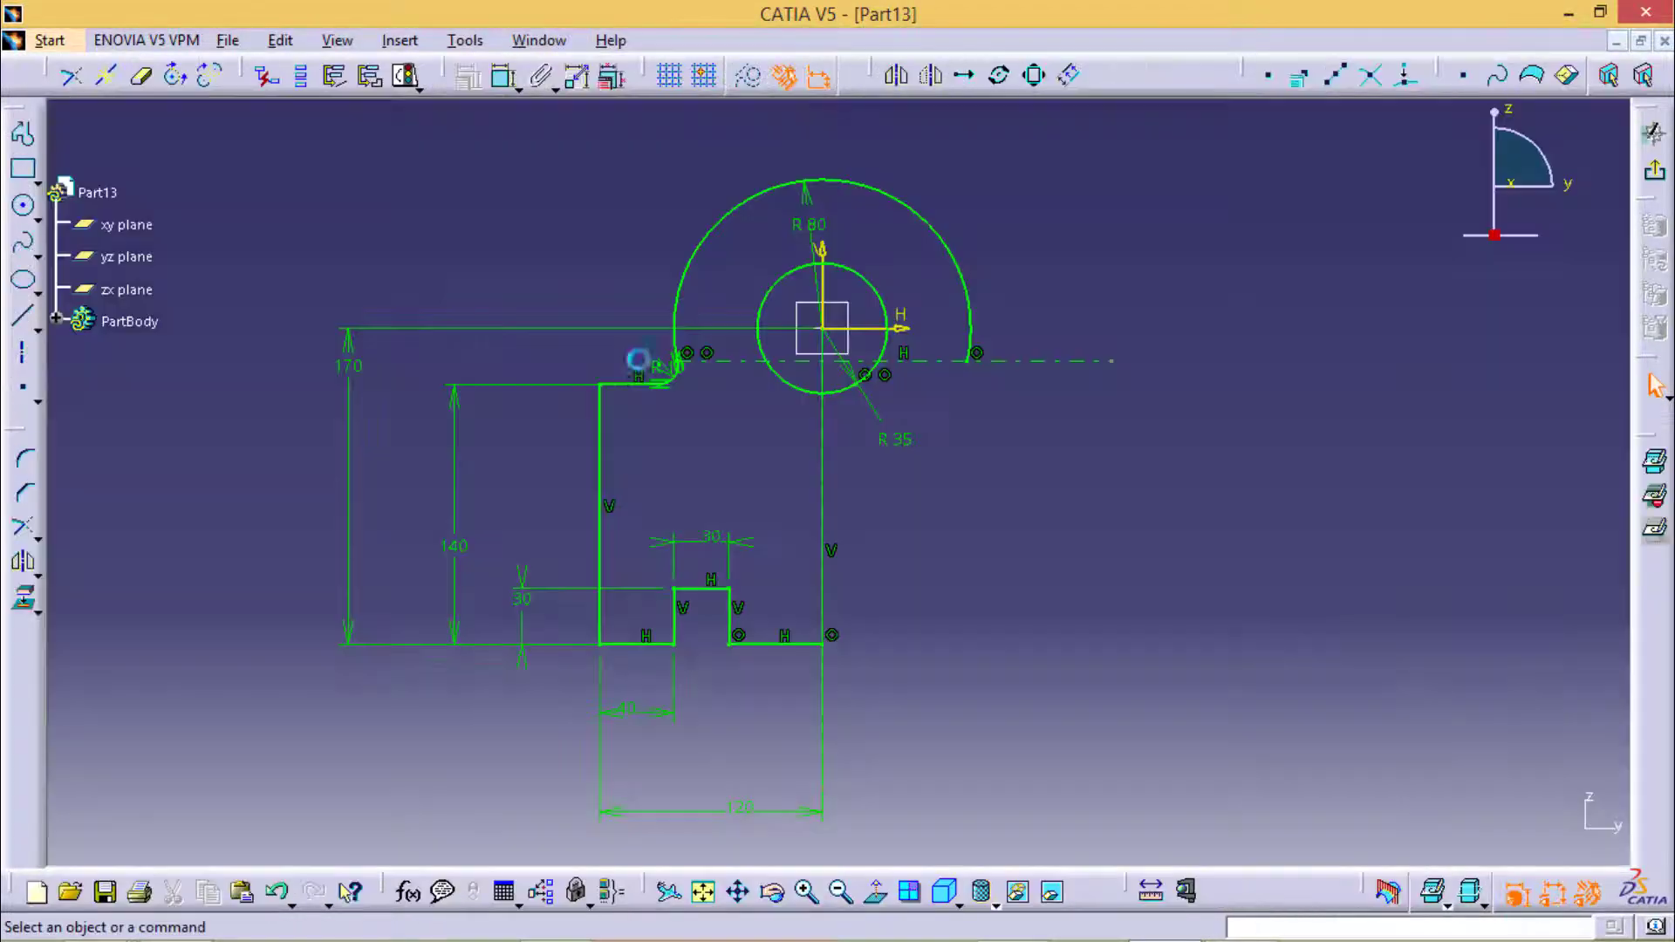
double_click(908, 441)
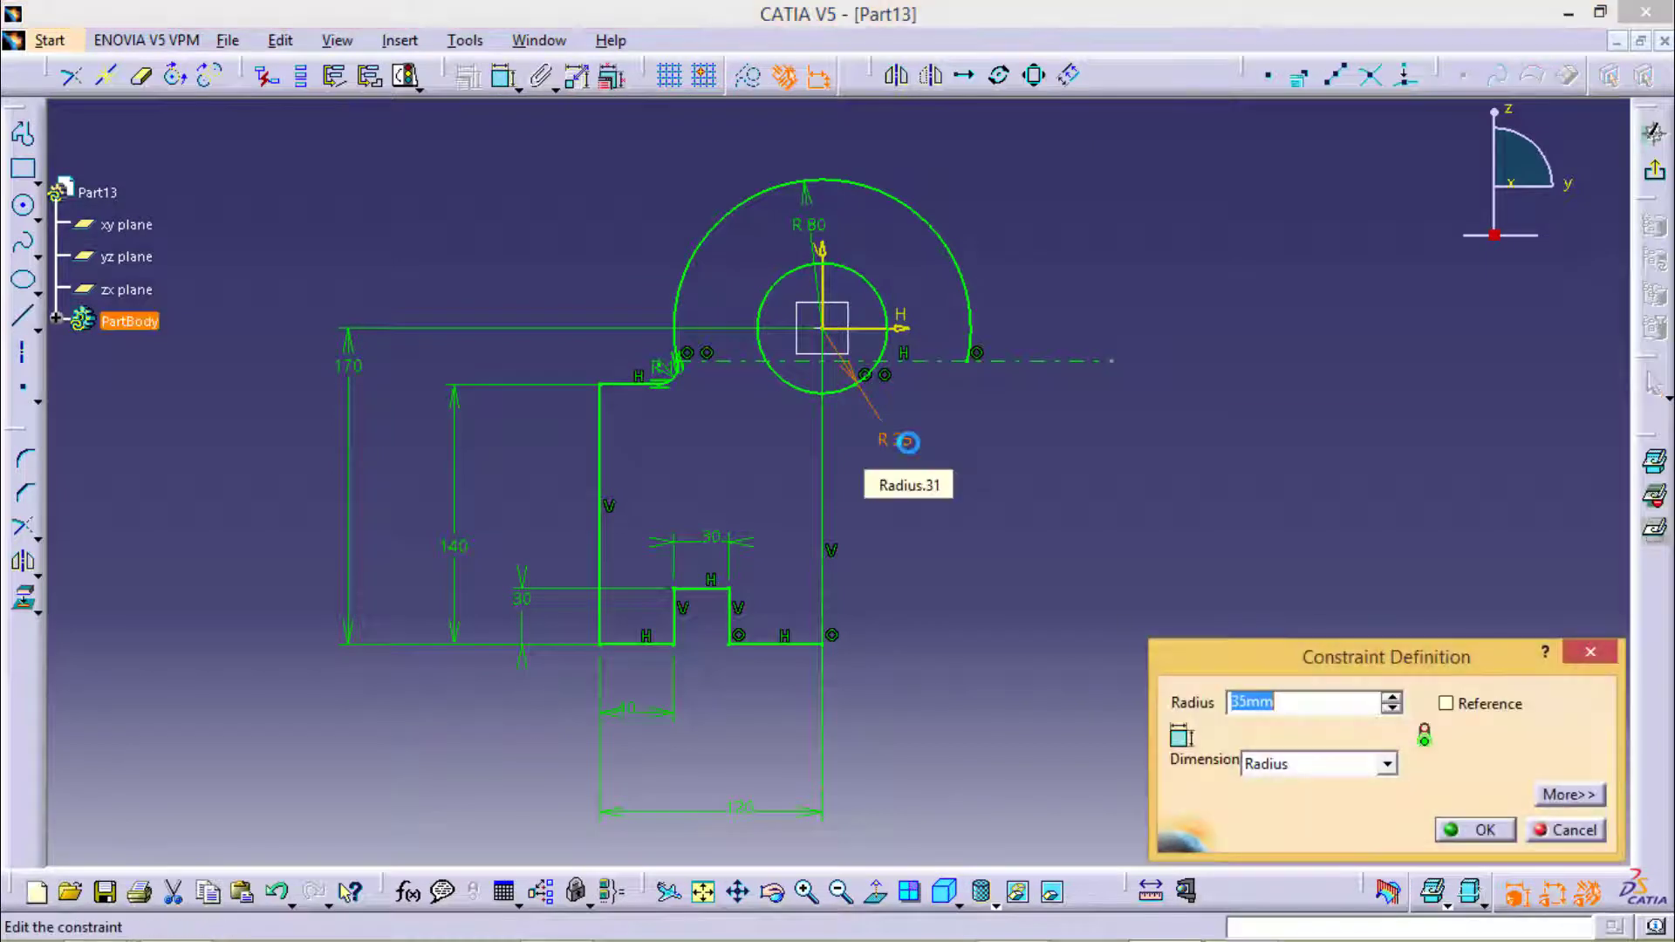
key("Return")
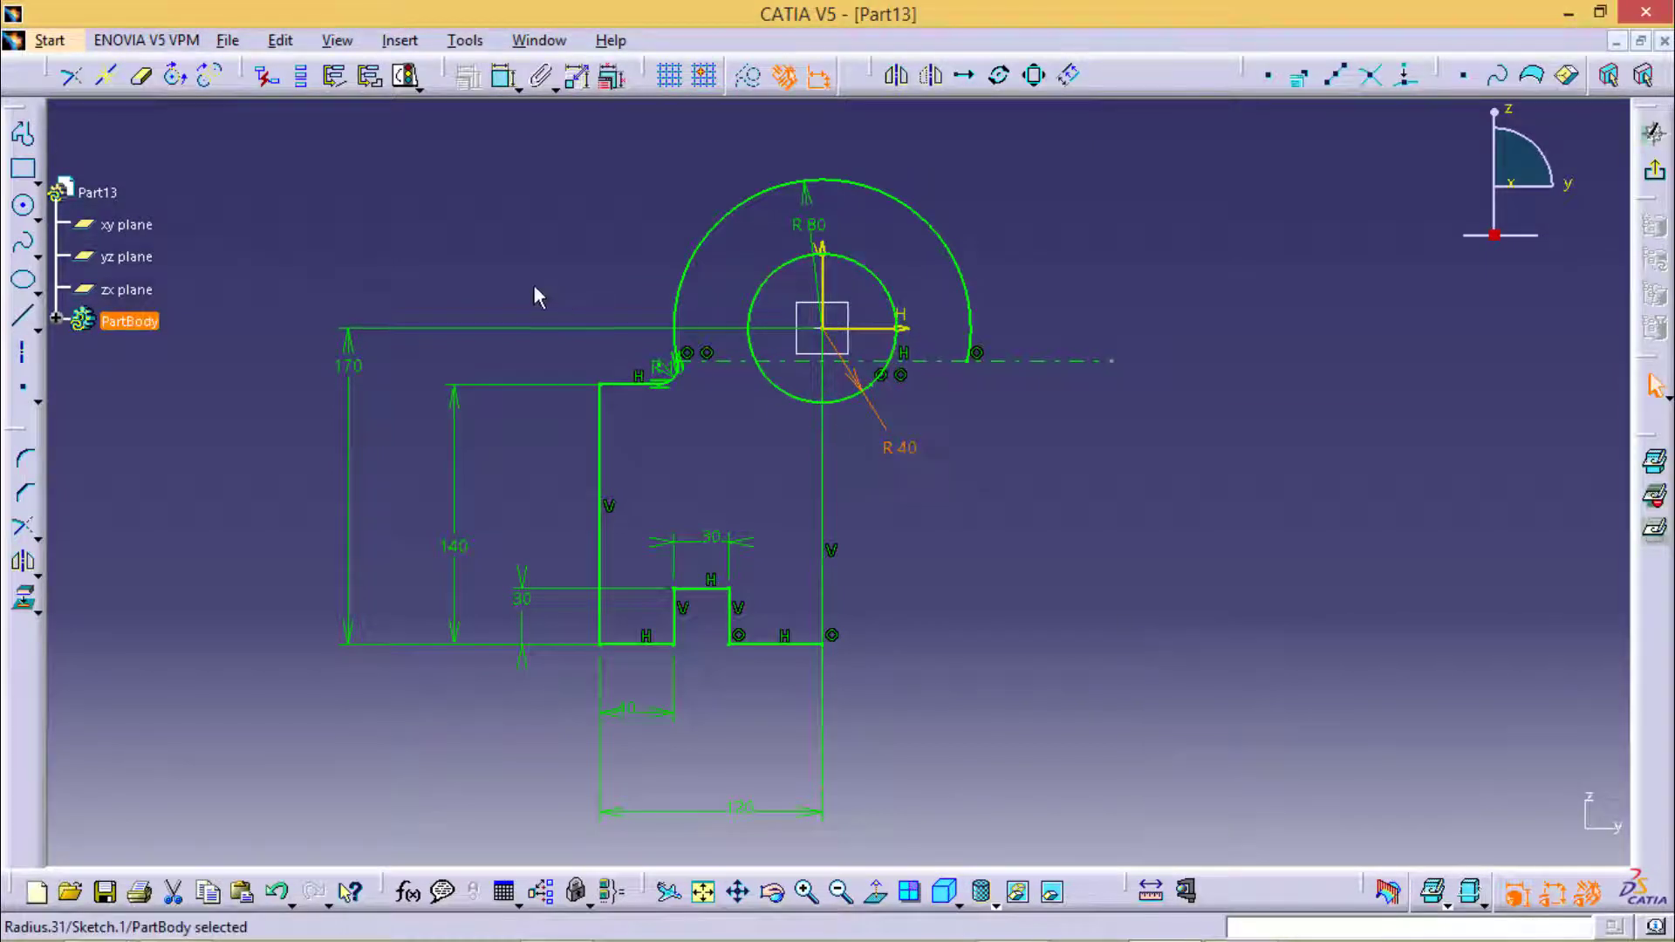
Mirror the whole sketch profile across the vertical axis
left_click_drag(835, 726, 834, 726)
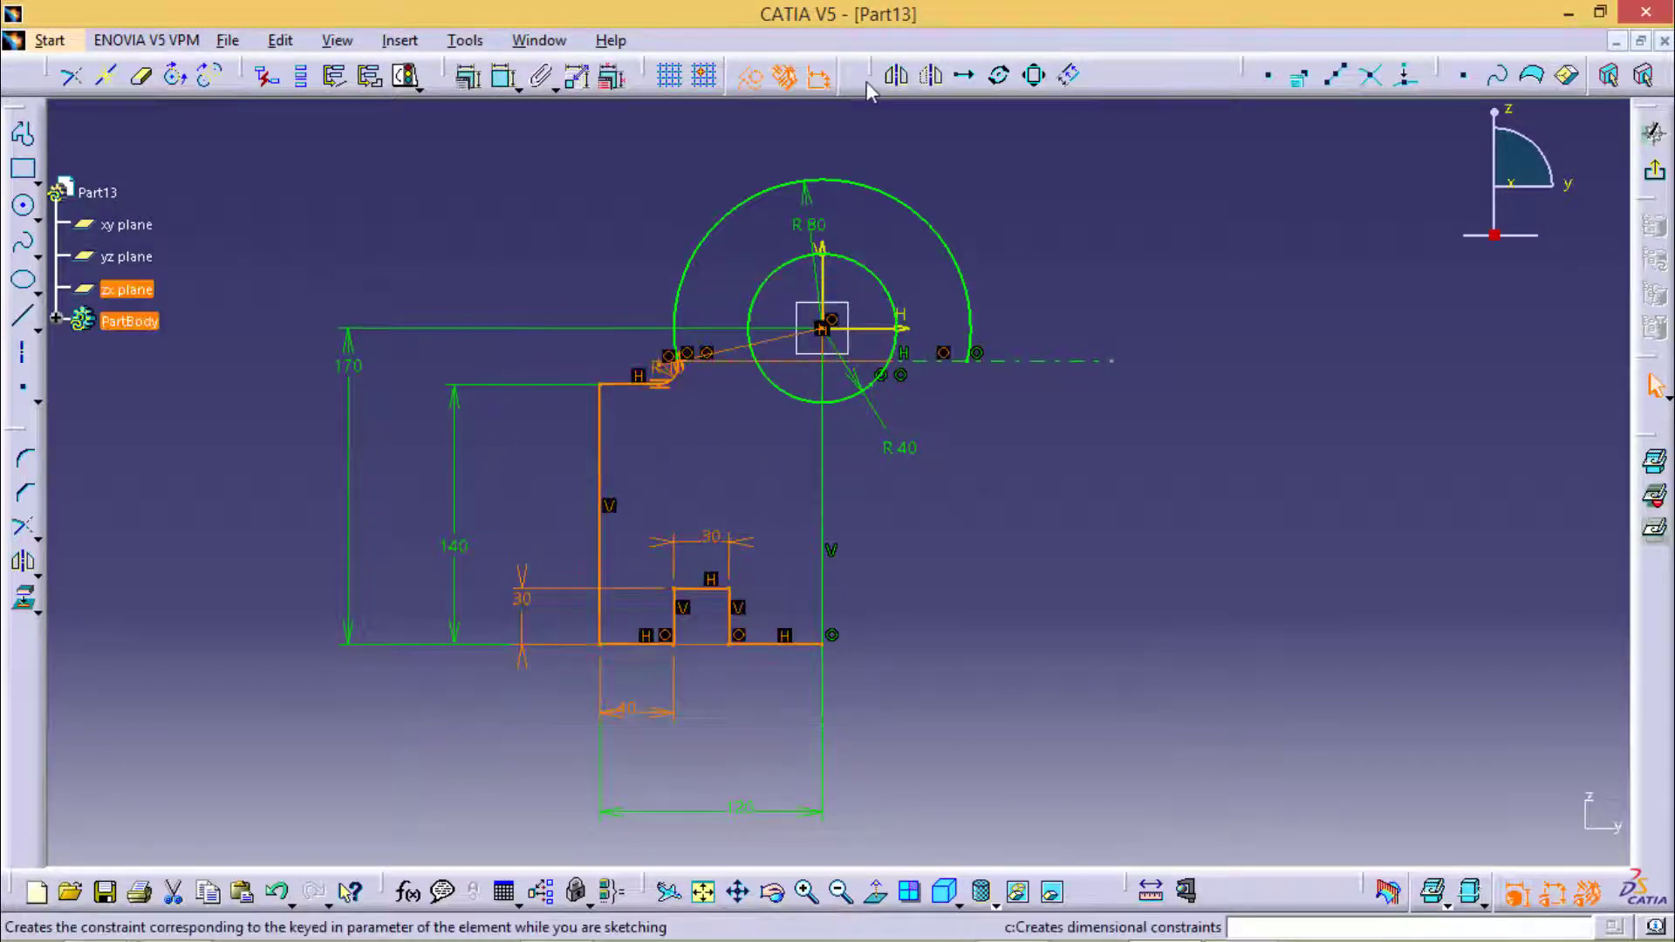
left_click(896, 75)
left_click(829, 473)
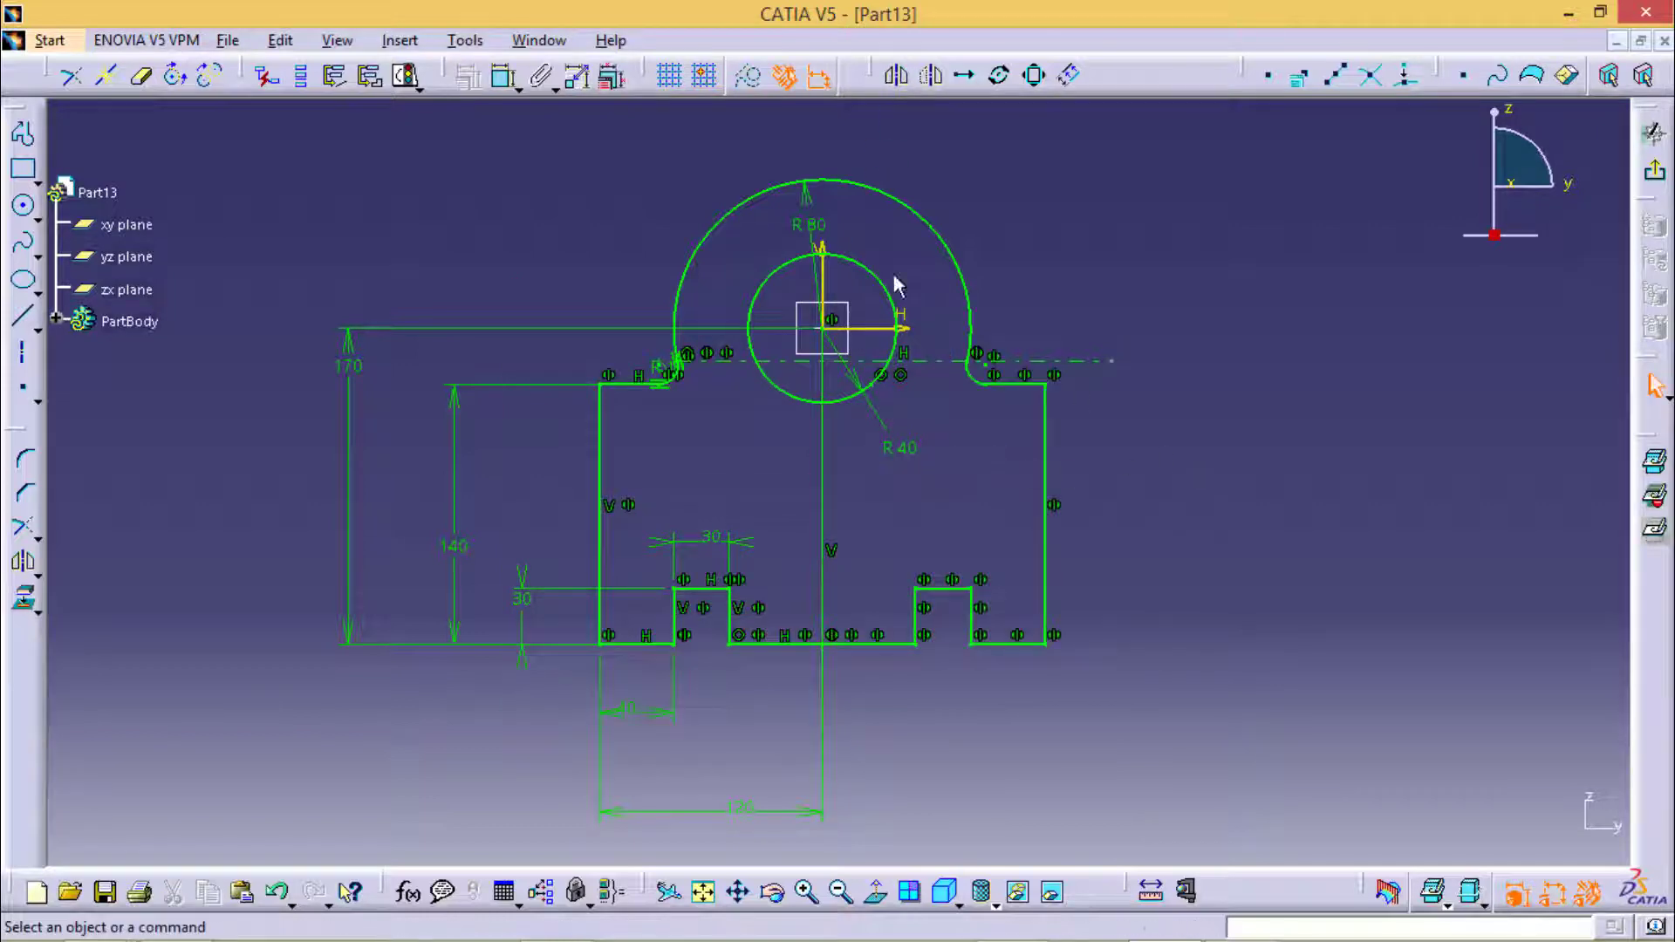
left_click(528, 41)
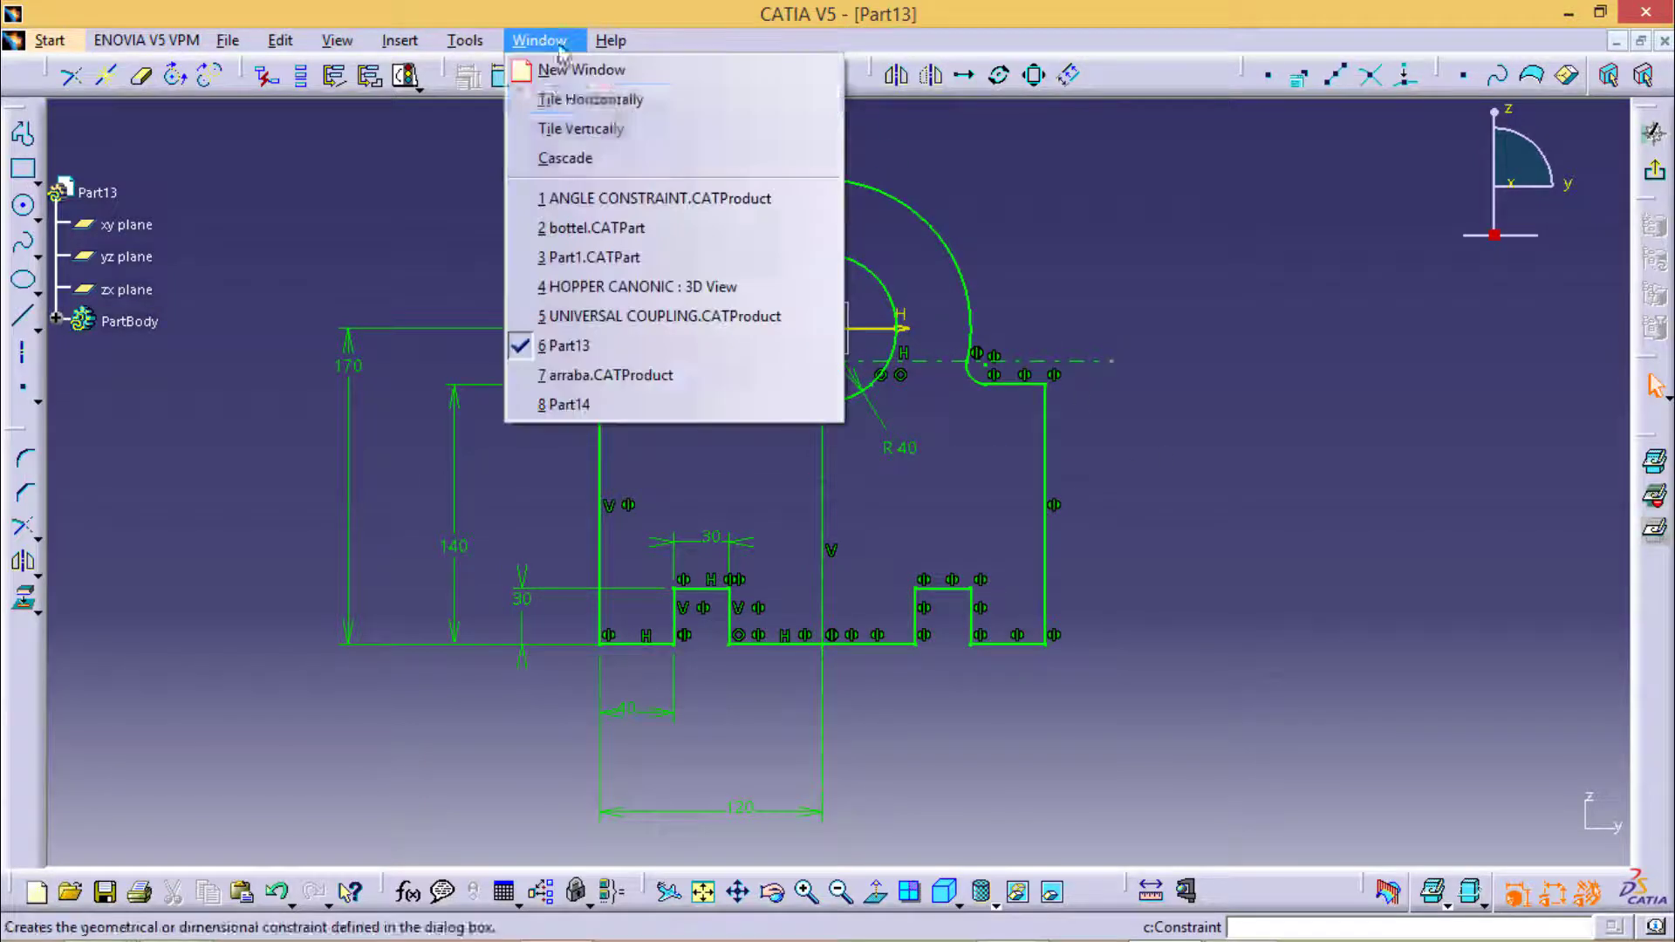
Add a 5 mm edge fillet, EdgeFillet.2, to the cone top of Part1
left_click(594, 257)
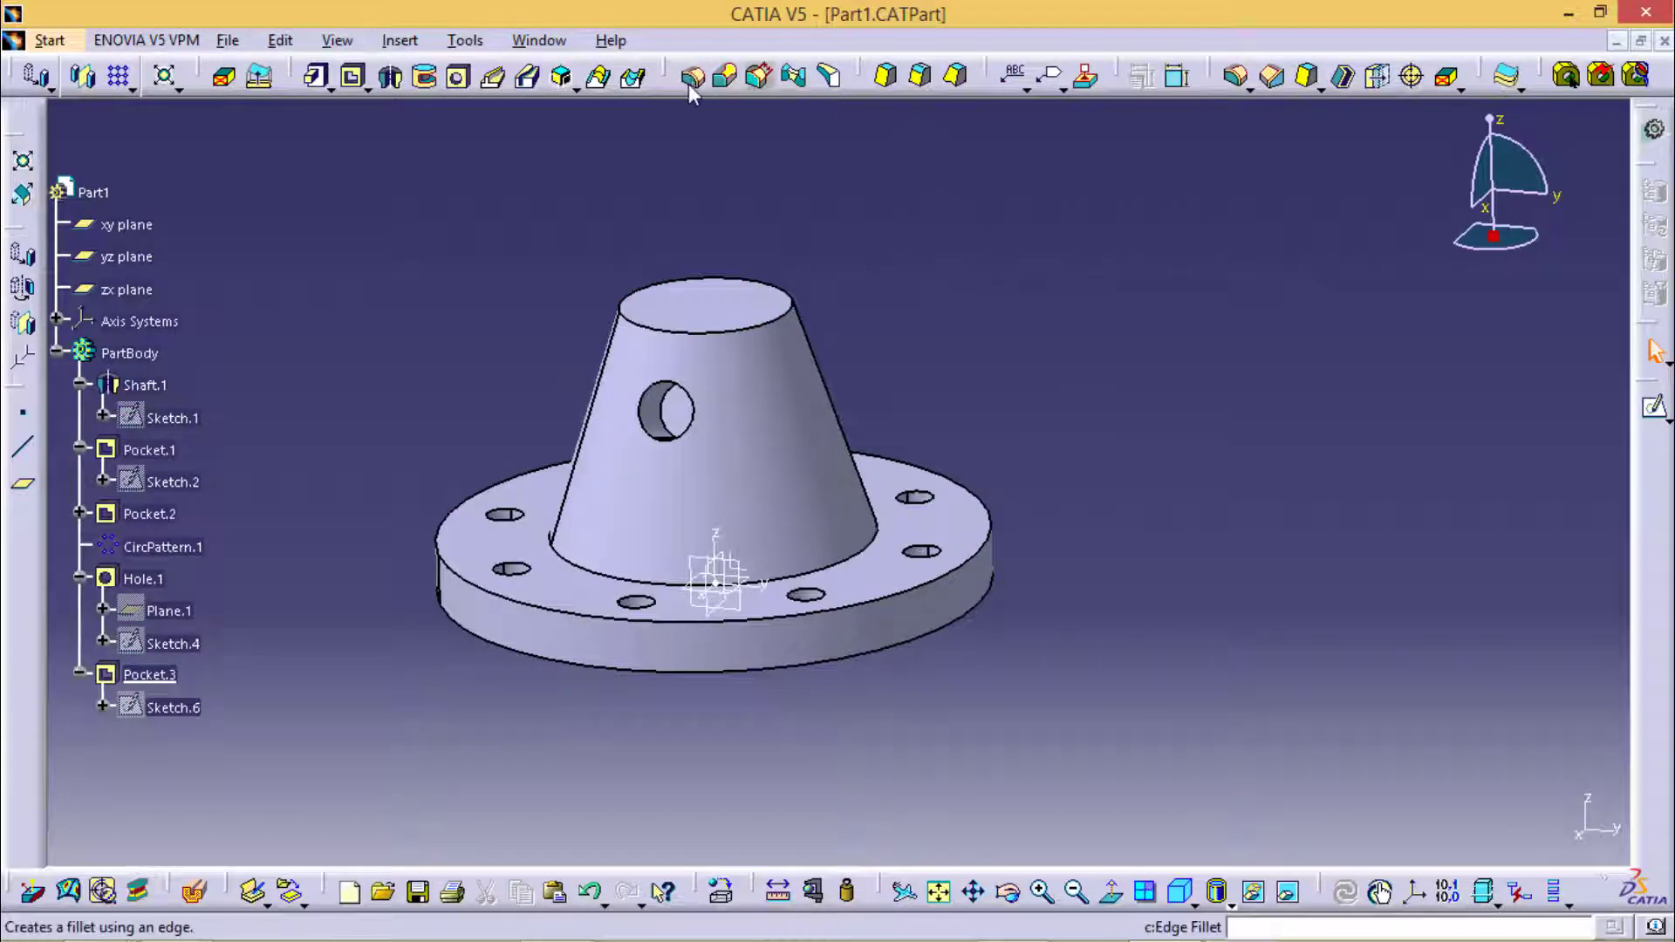
left_click(692, 76)
left_click(772, 301)
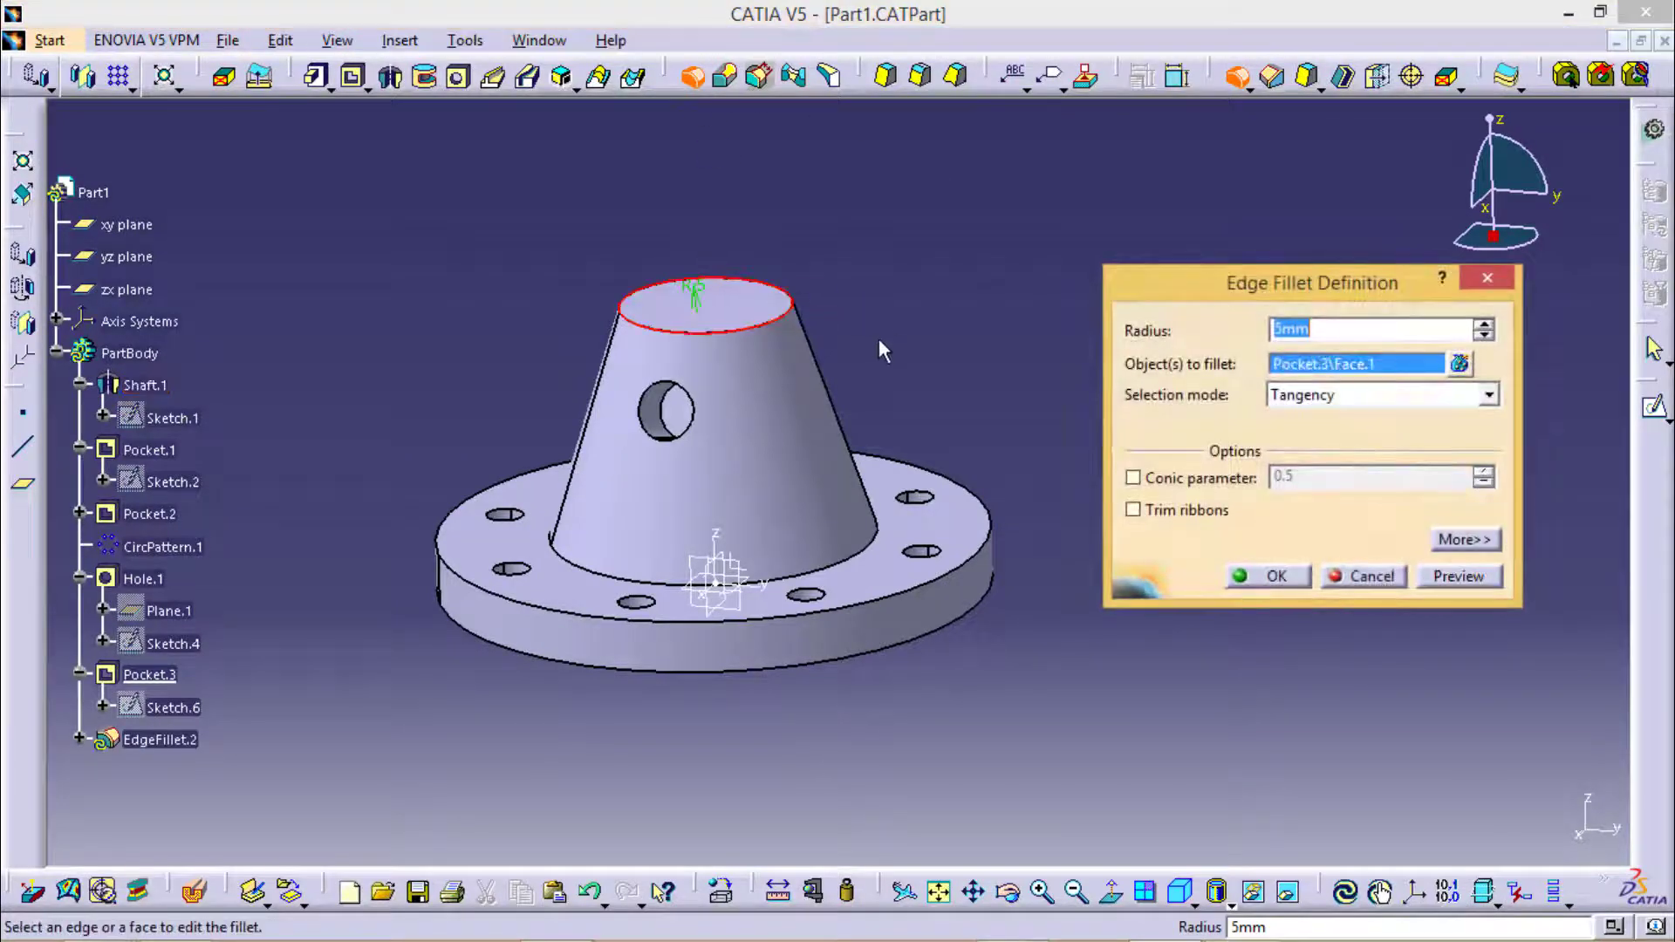
mouse_move(879, 342)
middle_mouse_down()
mouse_move(651, 255)
mouse_move(759, 261)
middle_mouse_up()
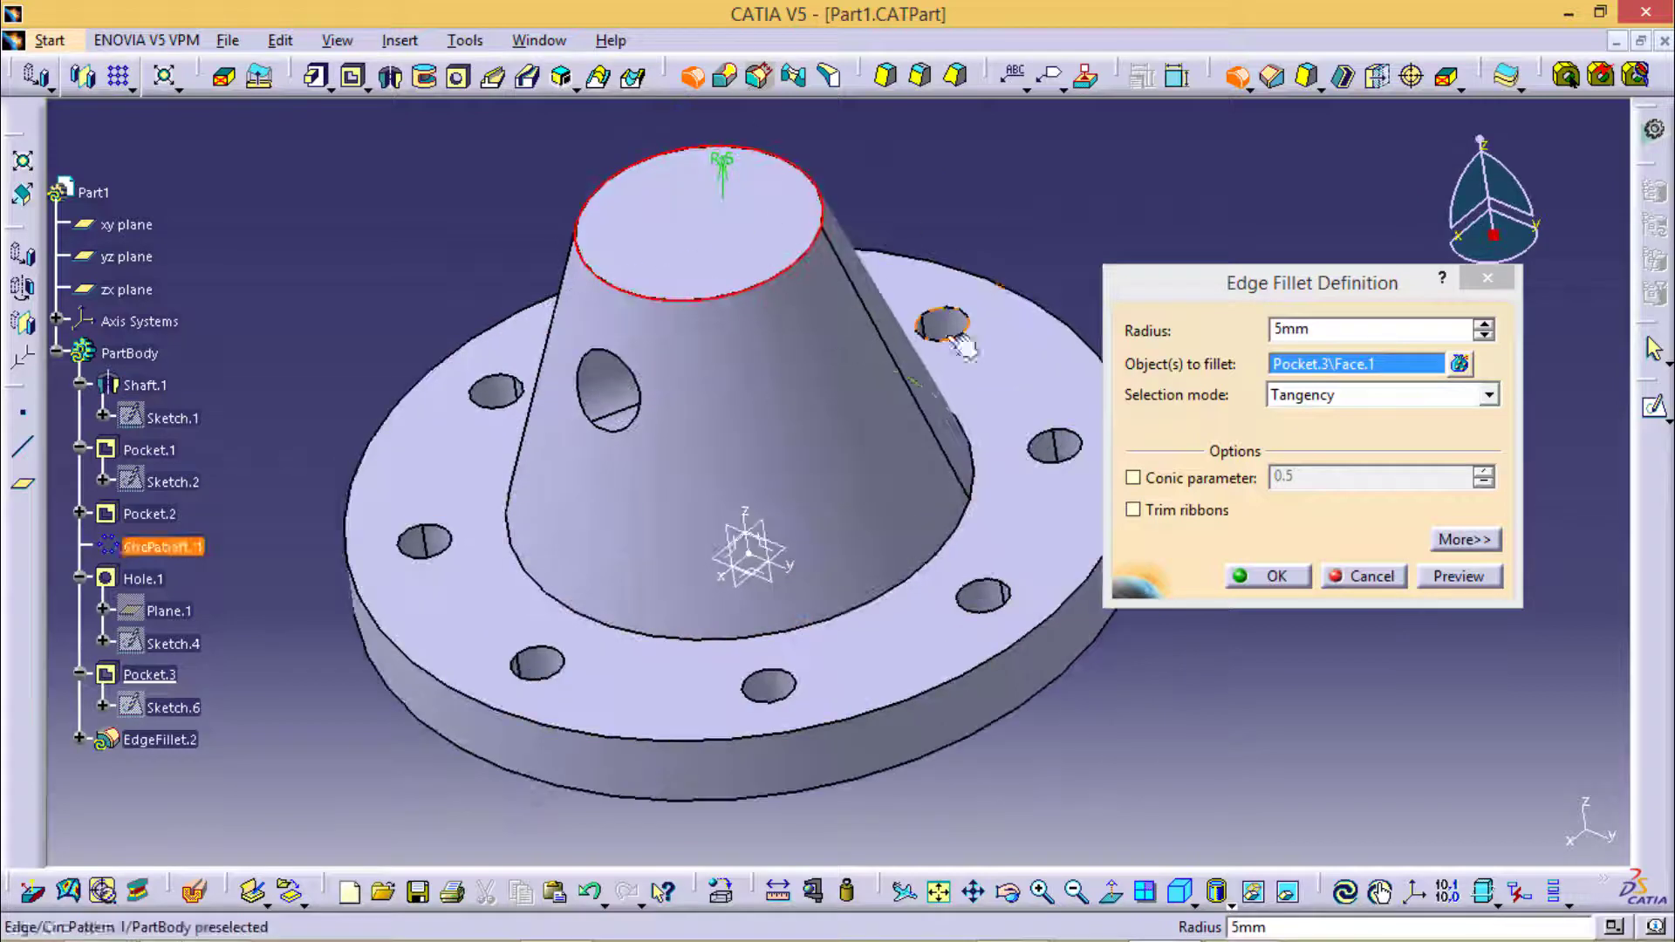
left_click(1354, 337)
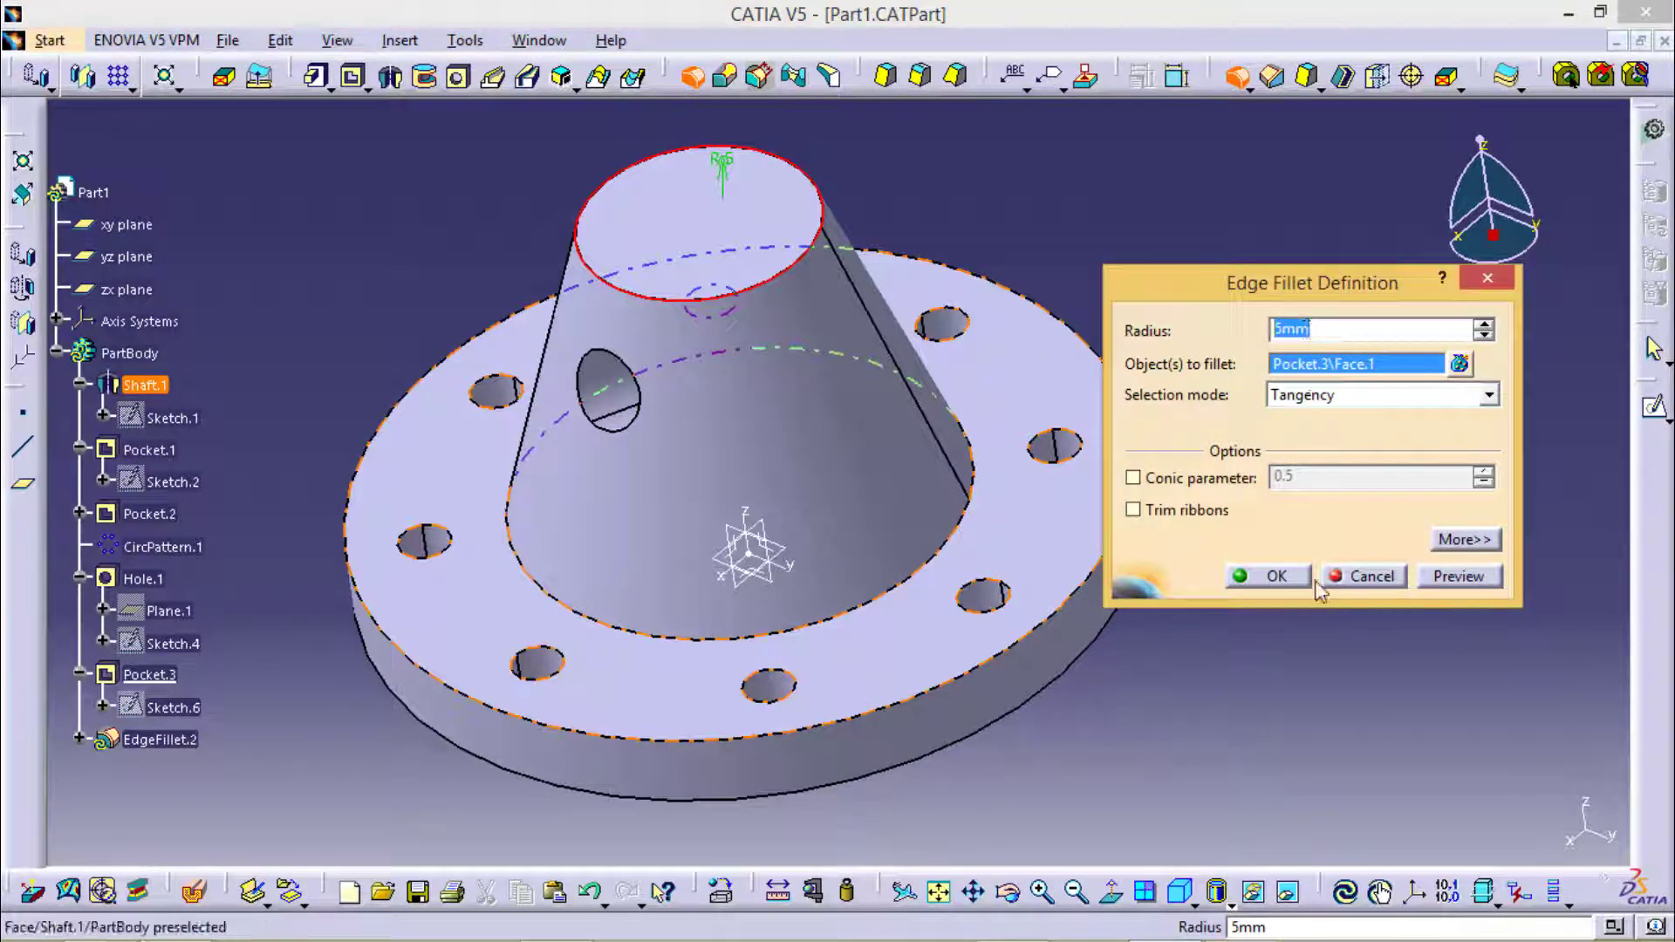
left_click(1283, 578)
middle_click_drag(740, 346, 804, 326)
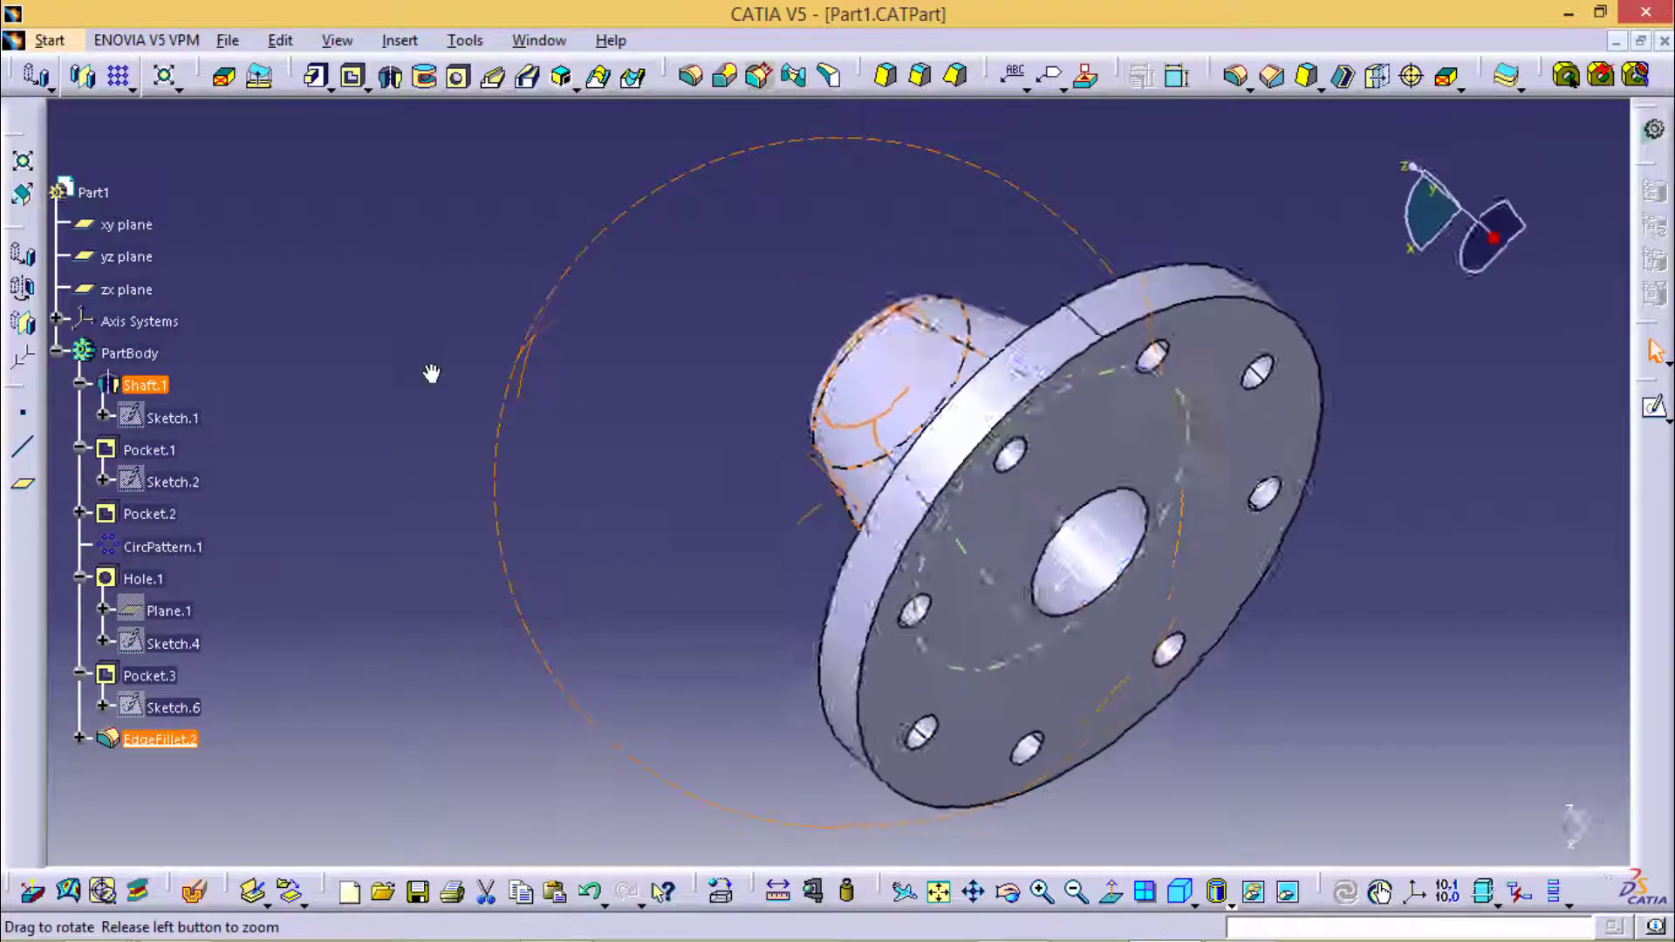
middle_click_drag(804, 325, 597, 184)
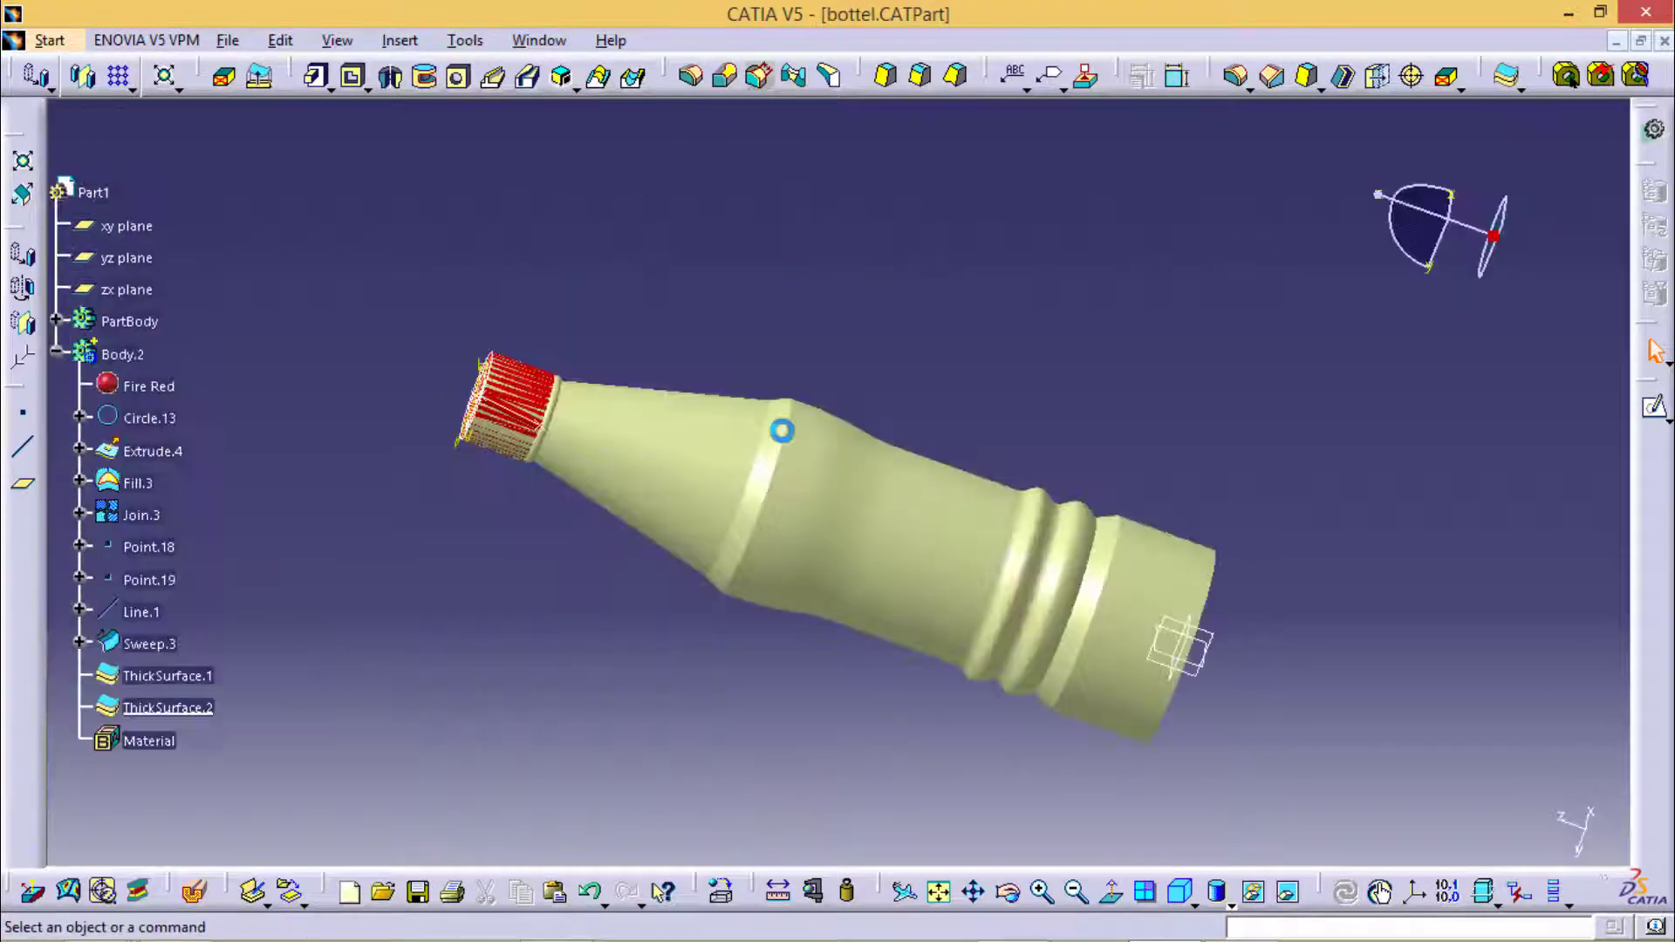
Render the bottle in Shading with Material and zoom in on its transparent neck
mouse_move(729, 437)
middle_mouse_down()
mouse_move(788, 690)
mouse_move(561, 430)
mouse_move(1294, 401)
mouse_move(748, 314)
mouse_move(584, 672)
mouse_move(730, 542)
mouse_move(636, 385)
mouse_move(624, 486)
mouse_move(449, 338)
mouse_move(841, 374)
mouse_move(1055, 475)
mouse_move(829, 528)
middle_mouse_up()
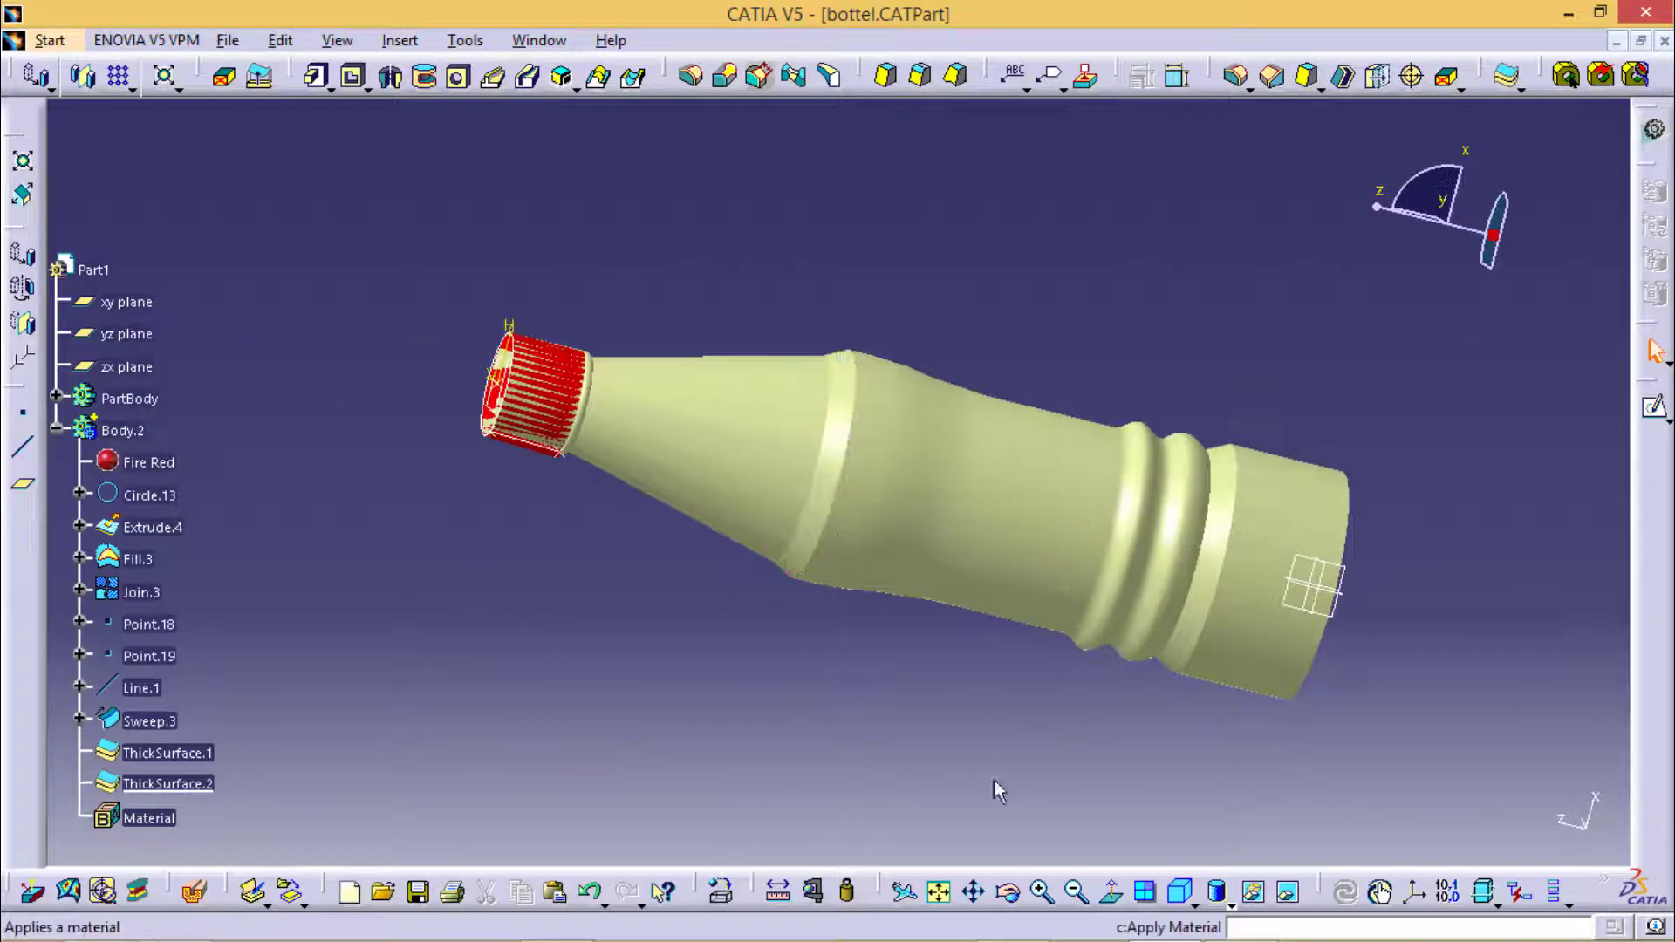
left_click(1232, 900)
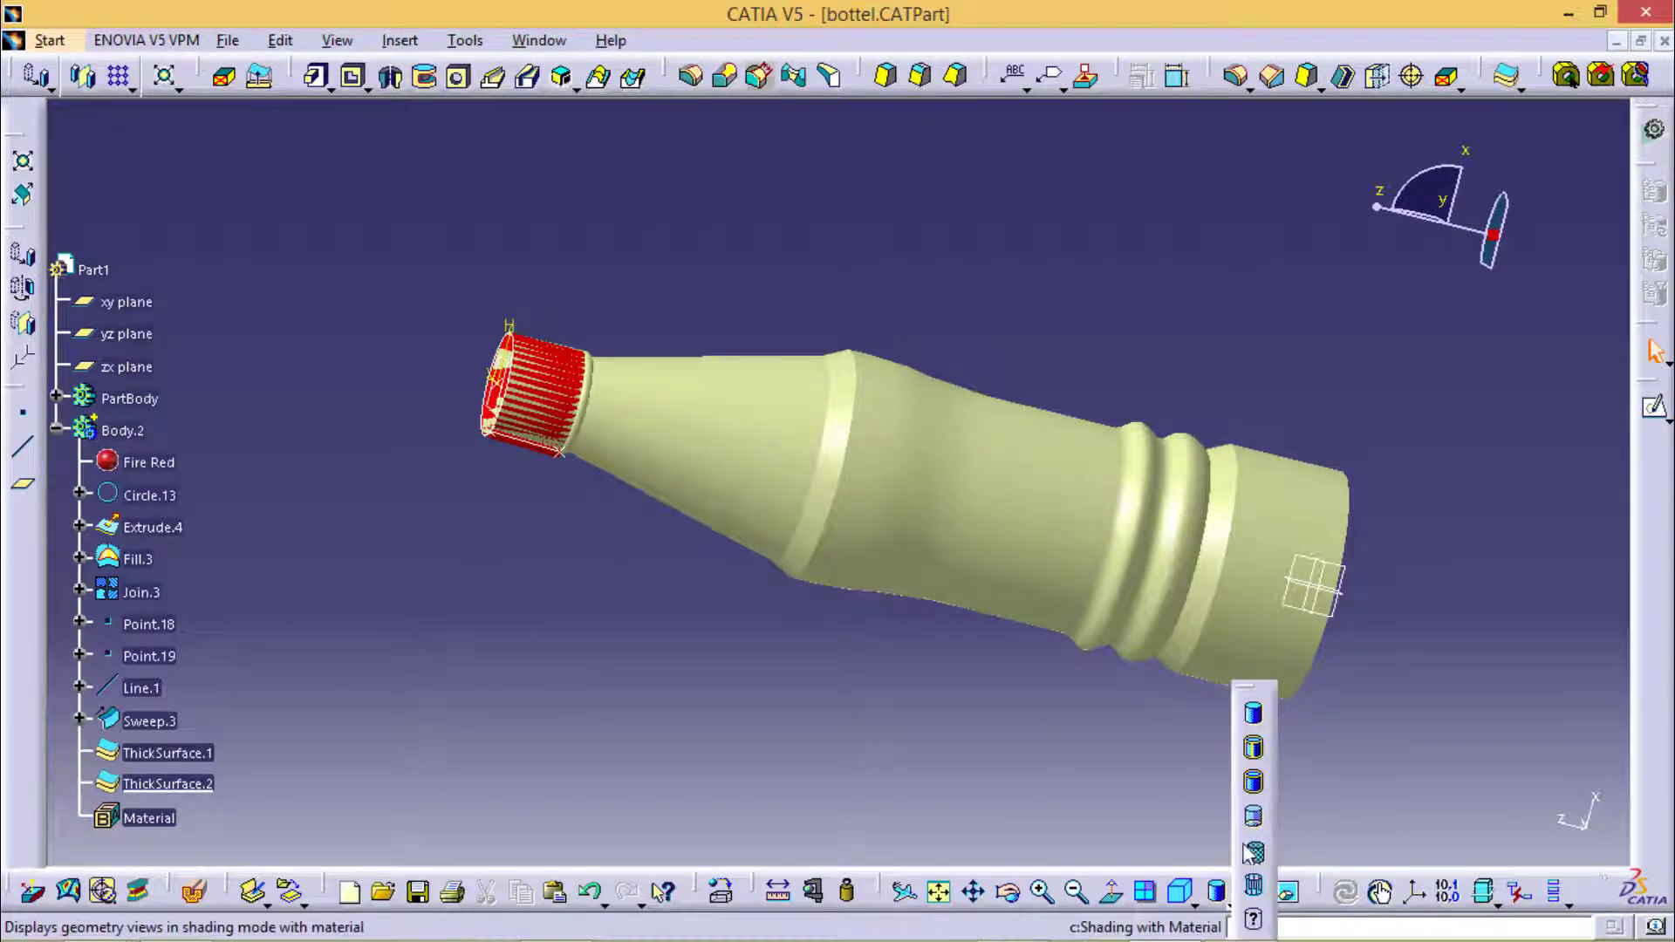
left_click(1253, 854)
mouse_move(861, 628)
middle_mouse_down()
mouse_move(766, 419)
mouse_move(867, 157)
mouse_move(840, 461)
mouse_move(864, 296)
mouse_move(710, 411)
mouse_move(694, 397)
middle_mouse_up()
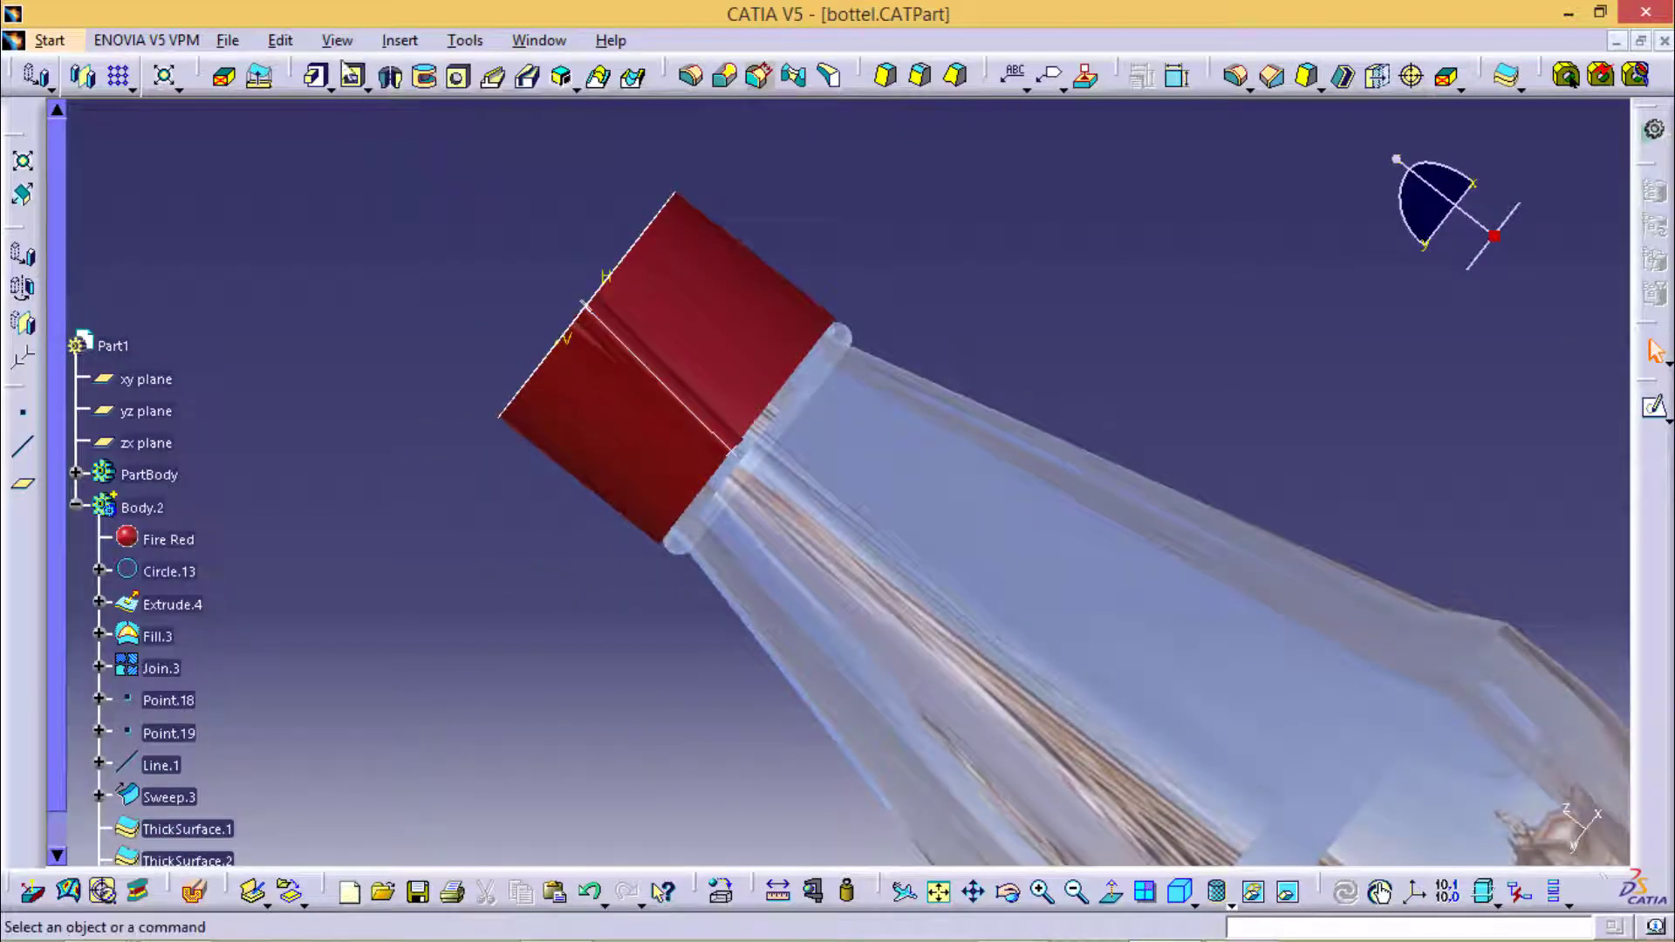
Circular-pattern the cap groove: 12 instances at 30°, referenced on the cap face
left_click(419, 42)
mouse_move(487, 485)
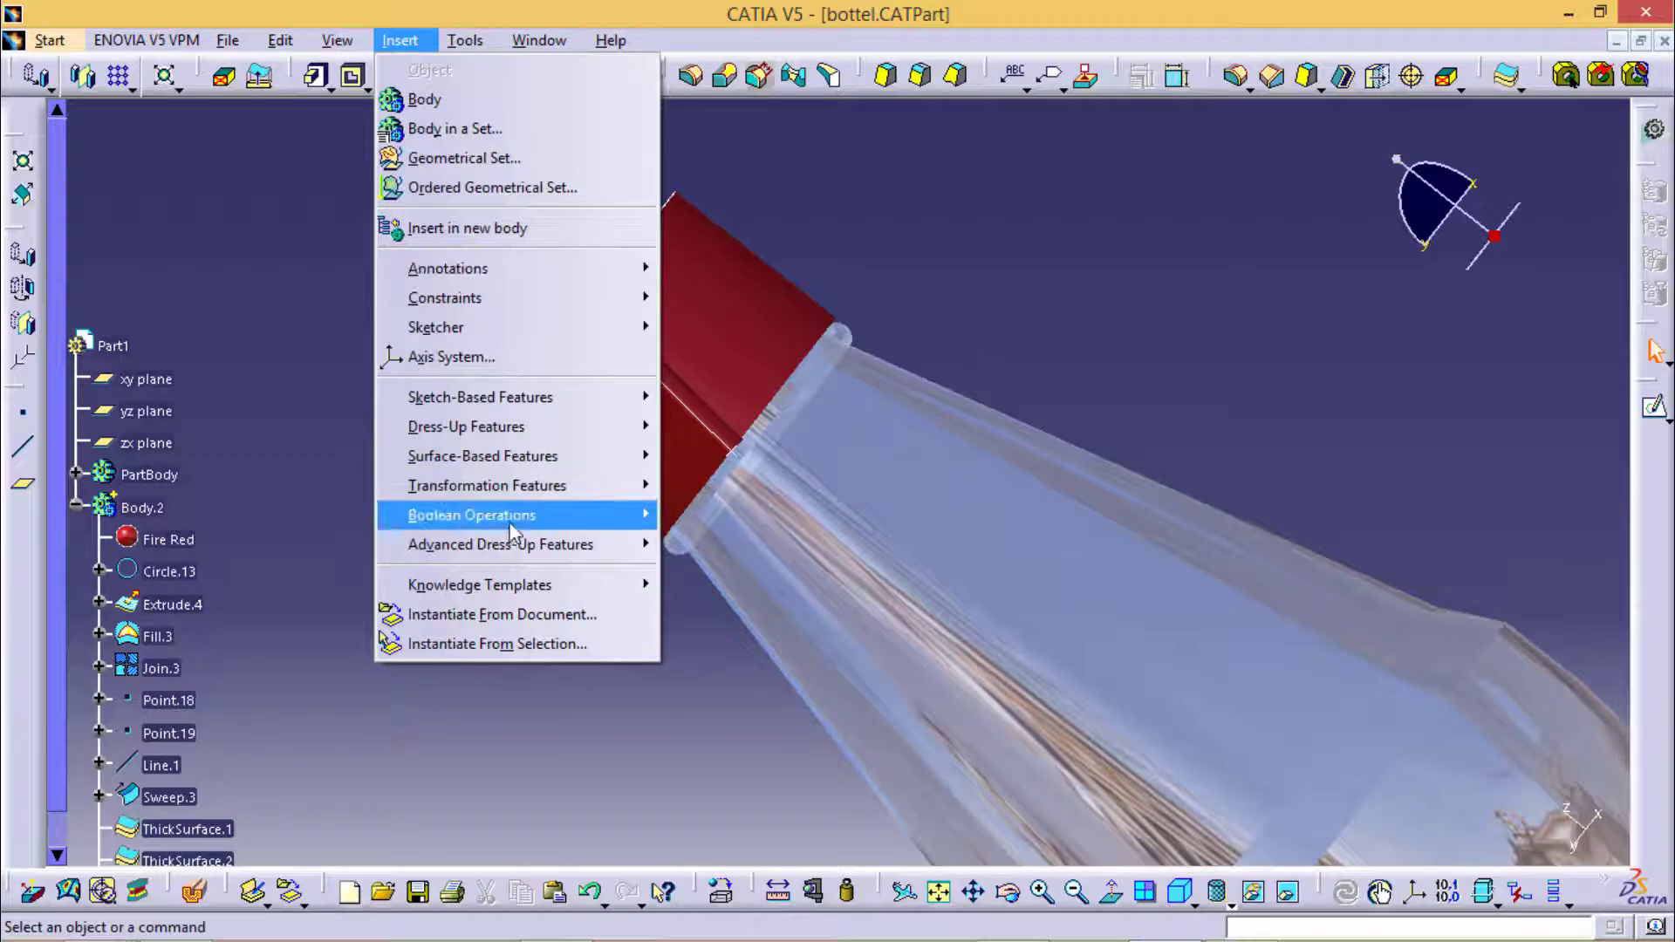
left_click(746, 673)
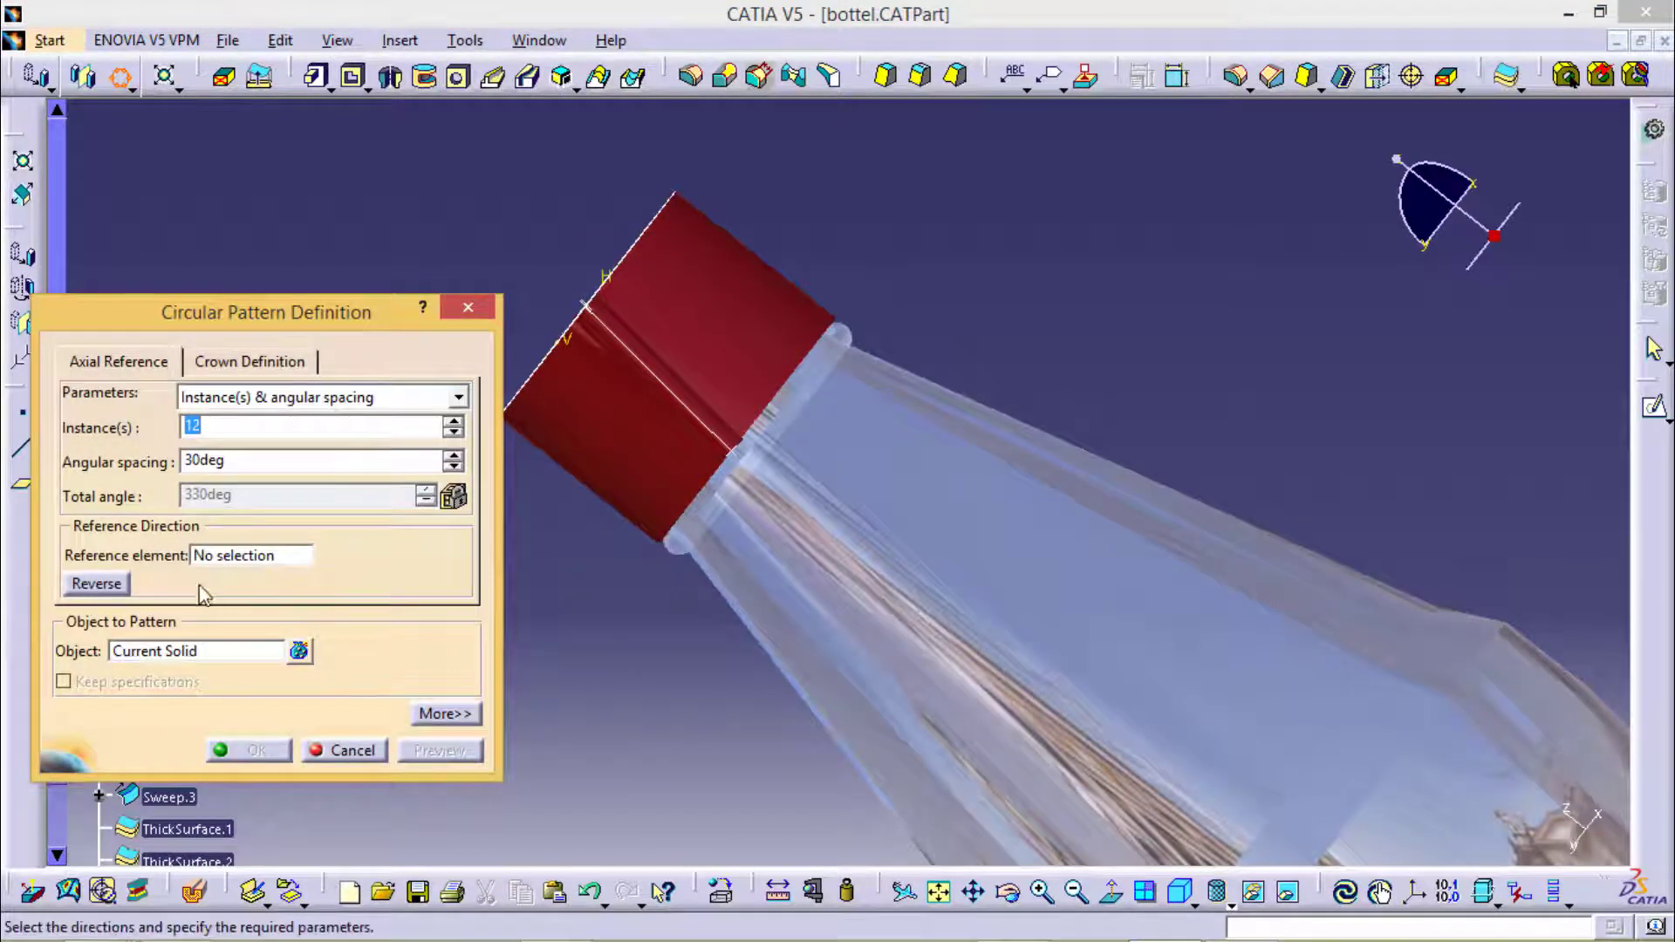
left_click(230, 565)
left_click(748, 348)
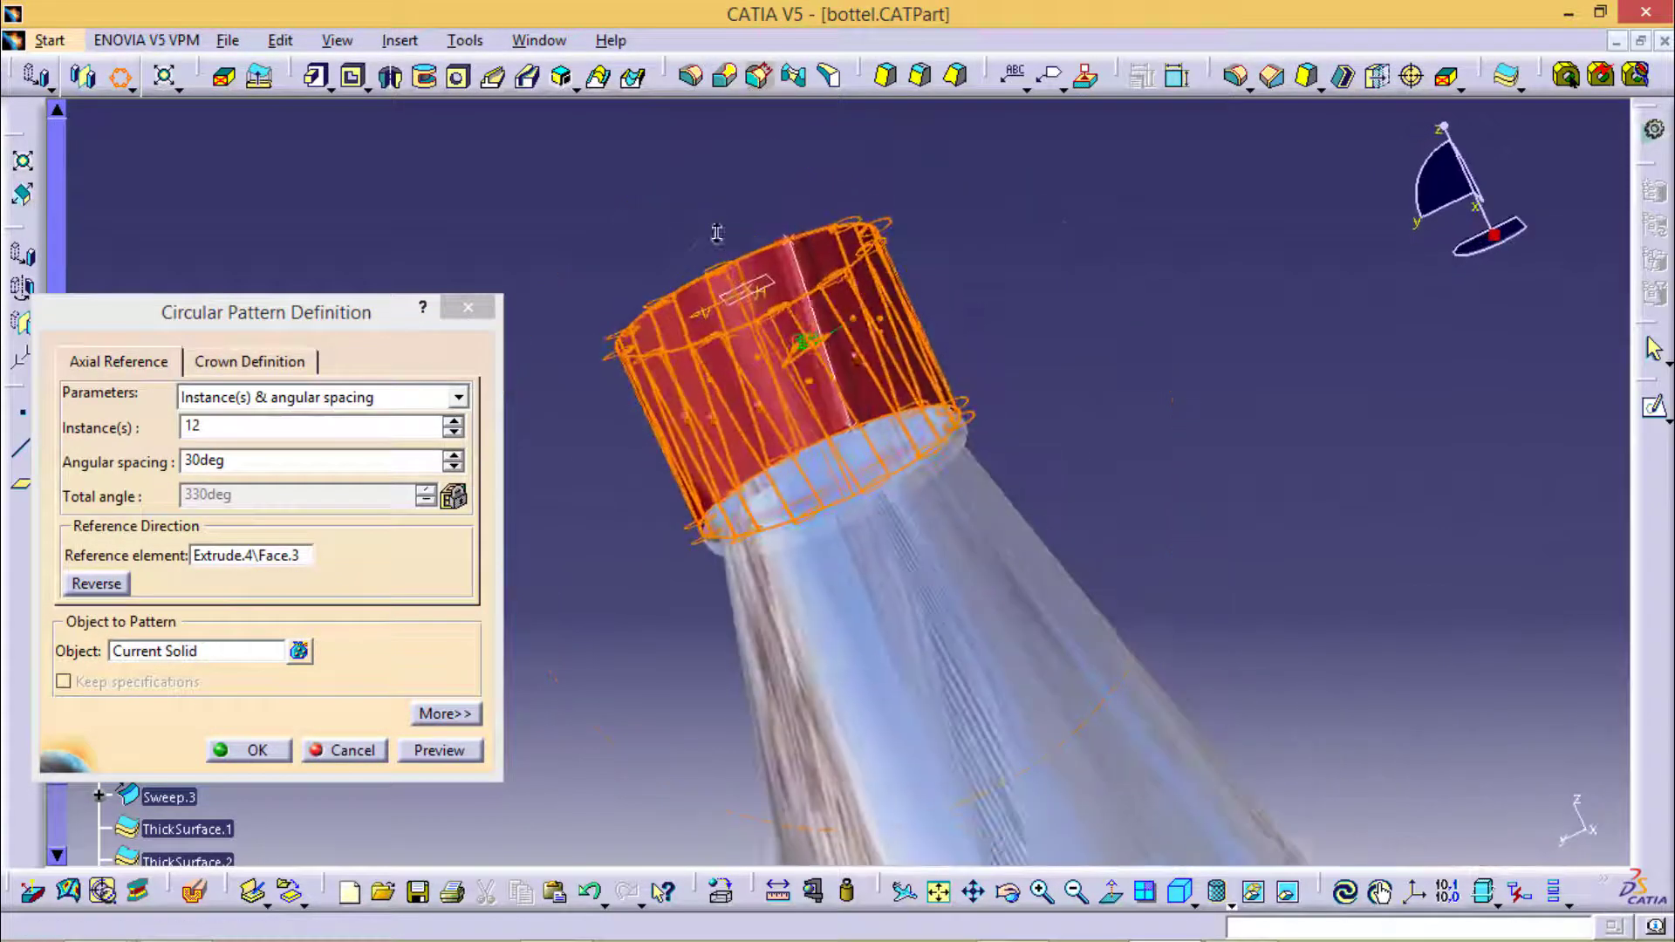
left_click(262, 748)
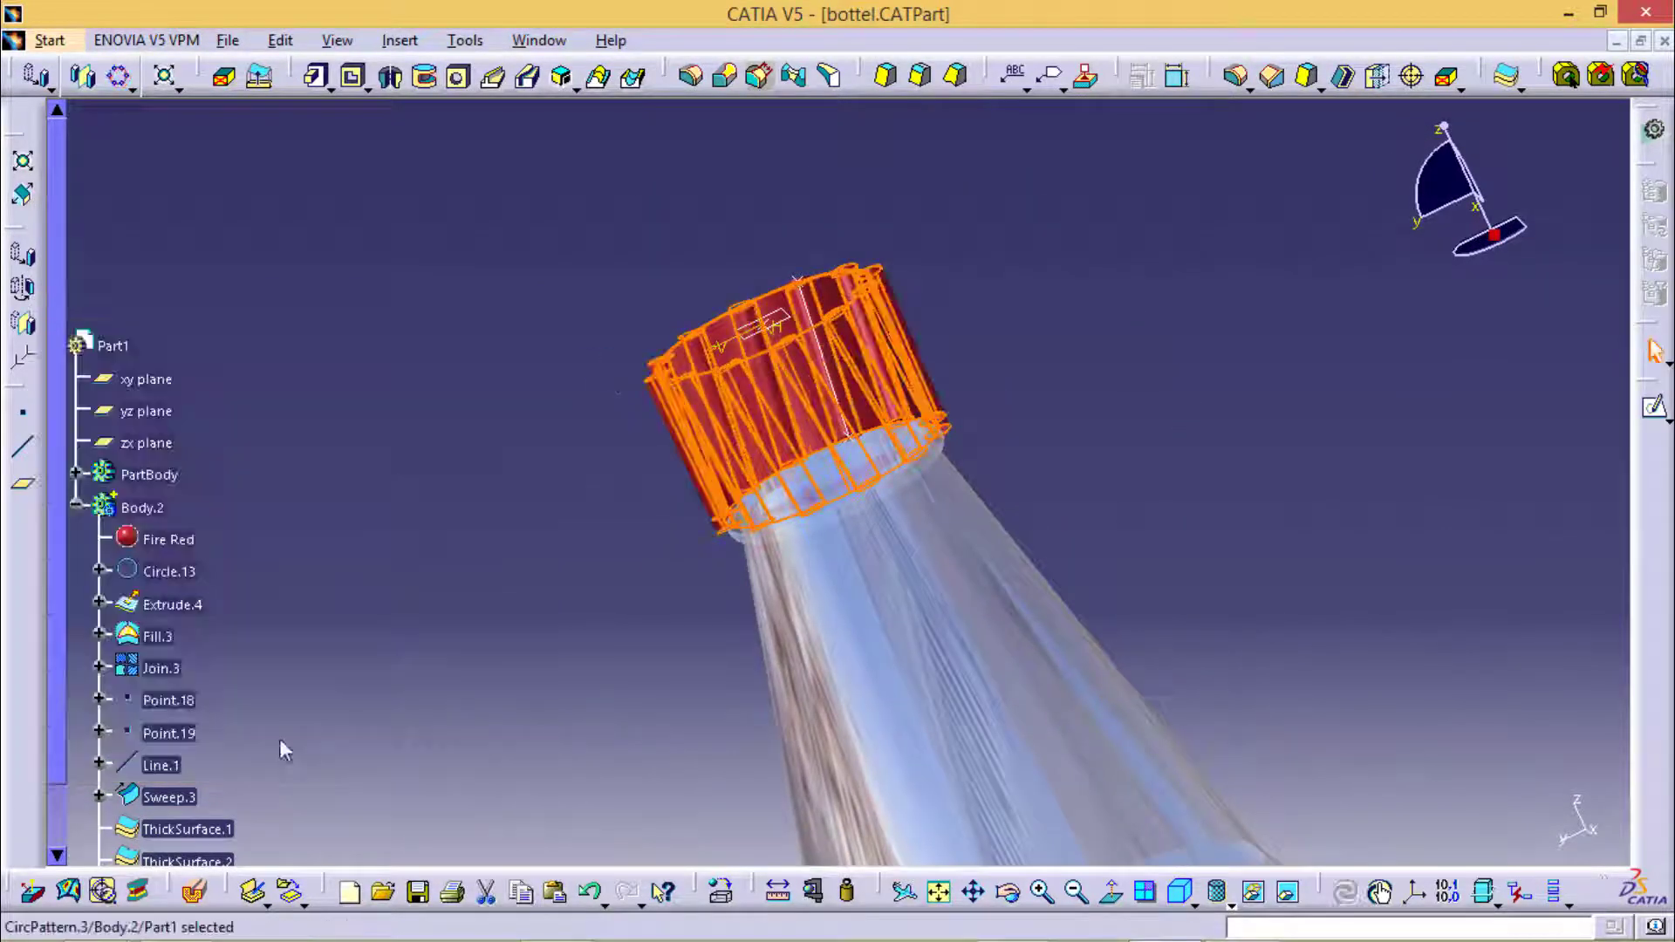
Orbit the bottle to view the patterned cap, then bring up the ANGLE CONSTRAINT pedal assembly
mouse_move(580, 442)
middle_mouse_down()
mouse_move(923, 426)
mouse_move(676, 527)
mouse_move(384, 218)
middle_mouse_up()
right_click(425, 298)
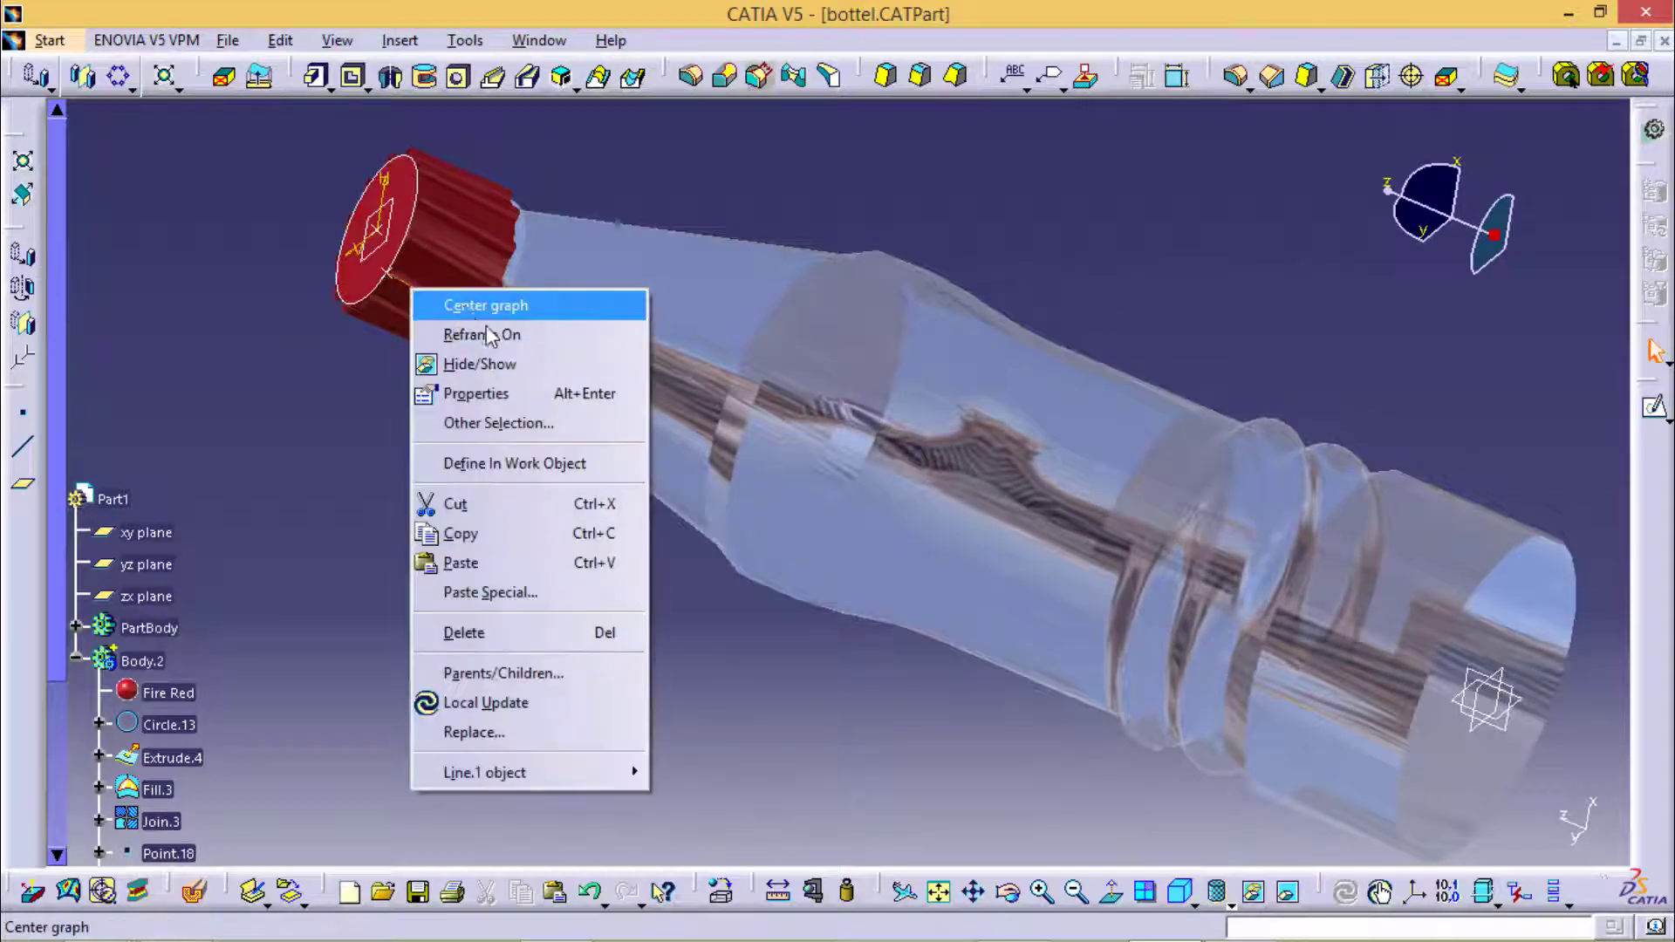
mouse_move(486, 363)
middle_mouse_down()
mouse_move(476, 166)
mouse_move(516, 475)
mouse_move(523, 454)
mouse_move(663, 410)
mouse_move(973, 340)
middle_mouse_up()
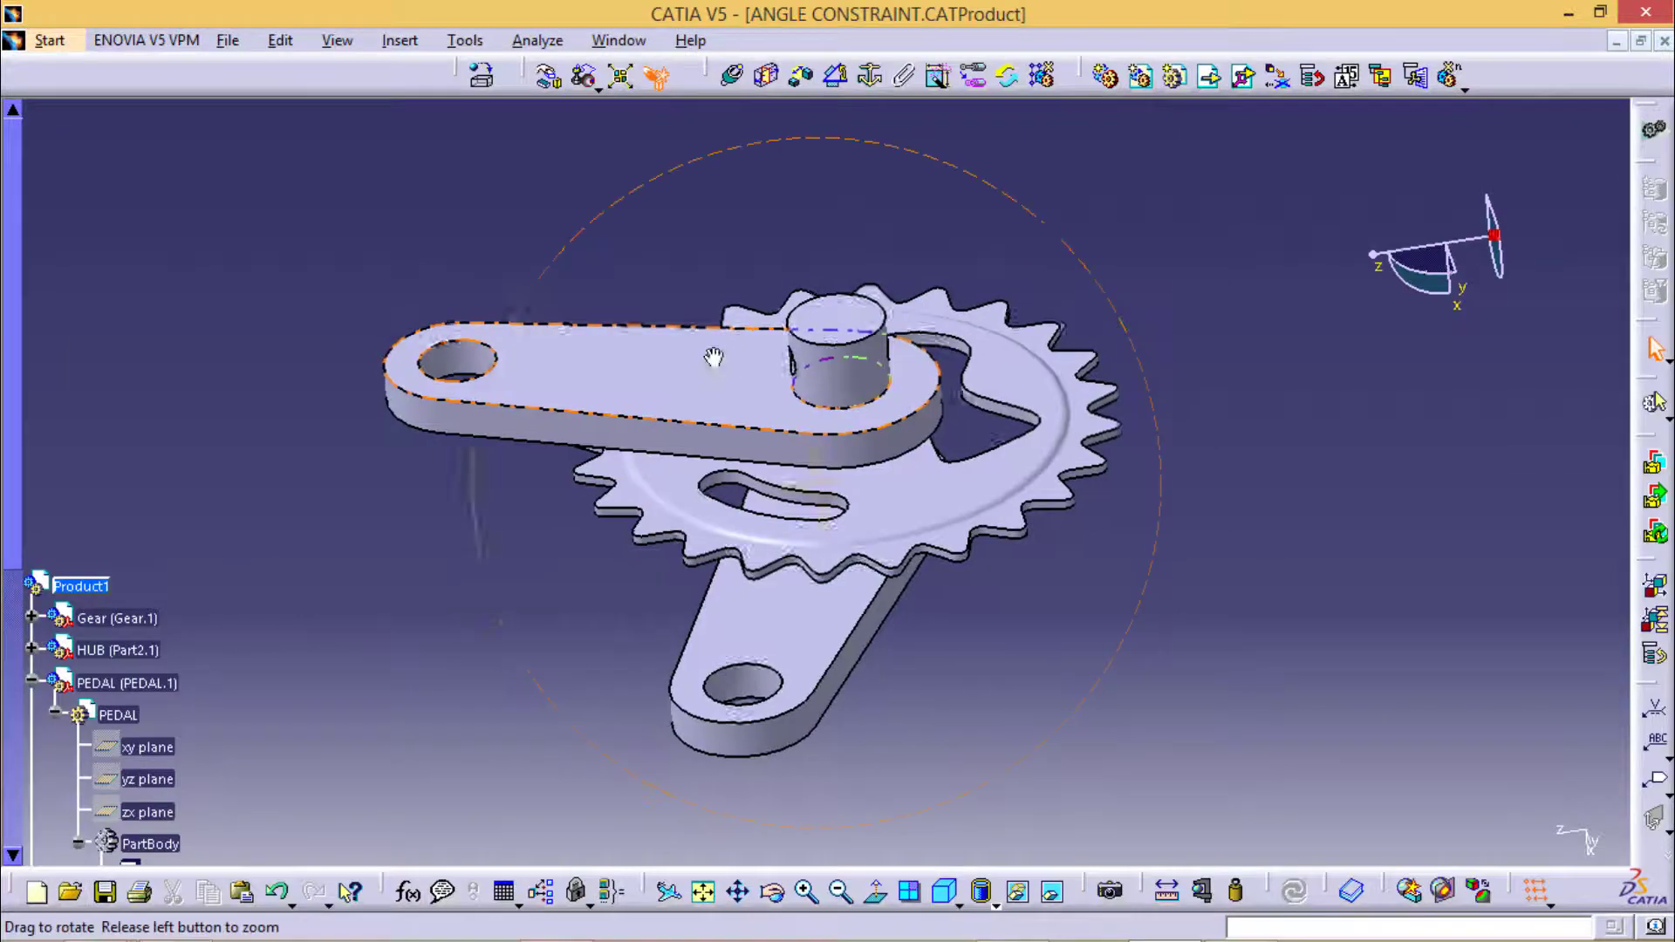
mouse_move(711, 363)
middle_mouse_down()
mouse_move(1087, 195)
mouse_move(576, 285)
mouse_move(1099, 489)
mouse_move(666, 265)
mouse_move(566, 281)
mouse_move(1066, 617)
mouse_move(908, 572)
mouse_move(1134, 445)
mouse_move(448, 504)
mouse_move(606, 610)
mouse_move(736, 636)
mouse_move(640, 561)
mouse_move(609, 499)
middle_mouse_up()
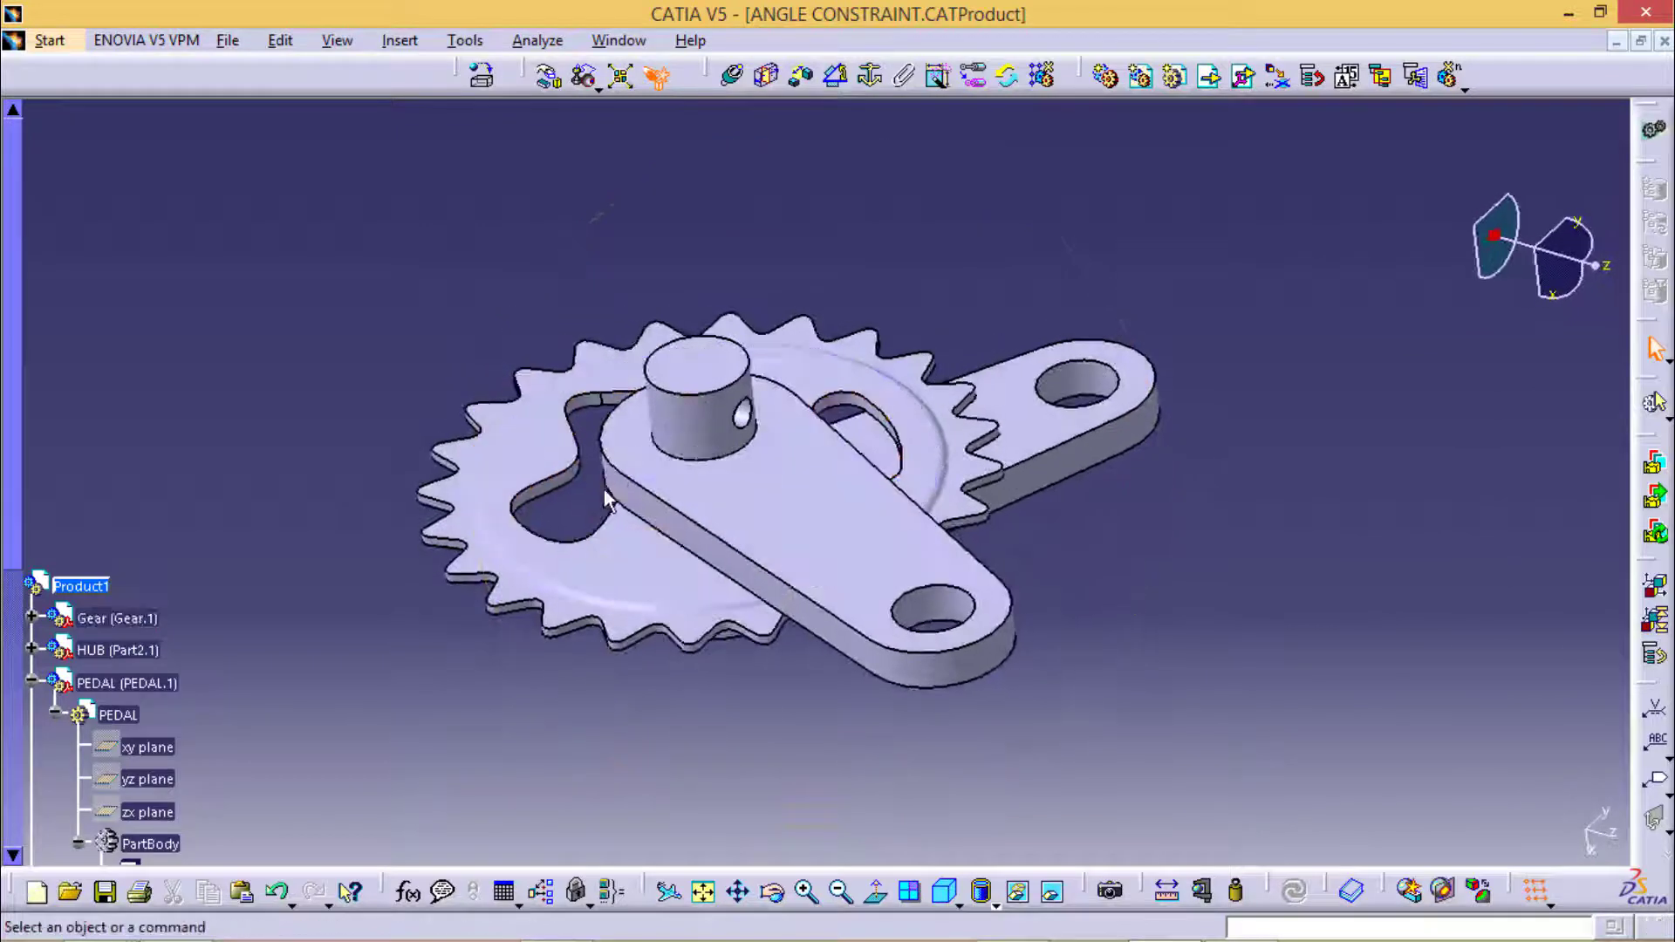
Swing the pedal around the gear's X axis with the Manipulation tool
left_click(548, 76)
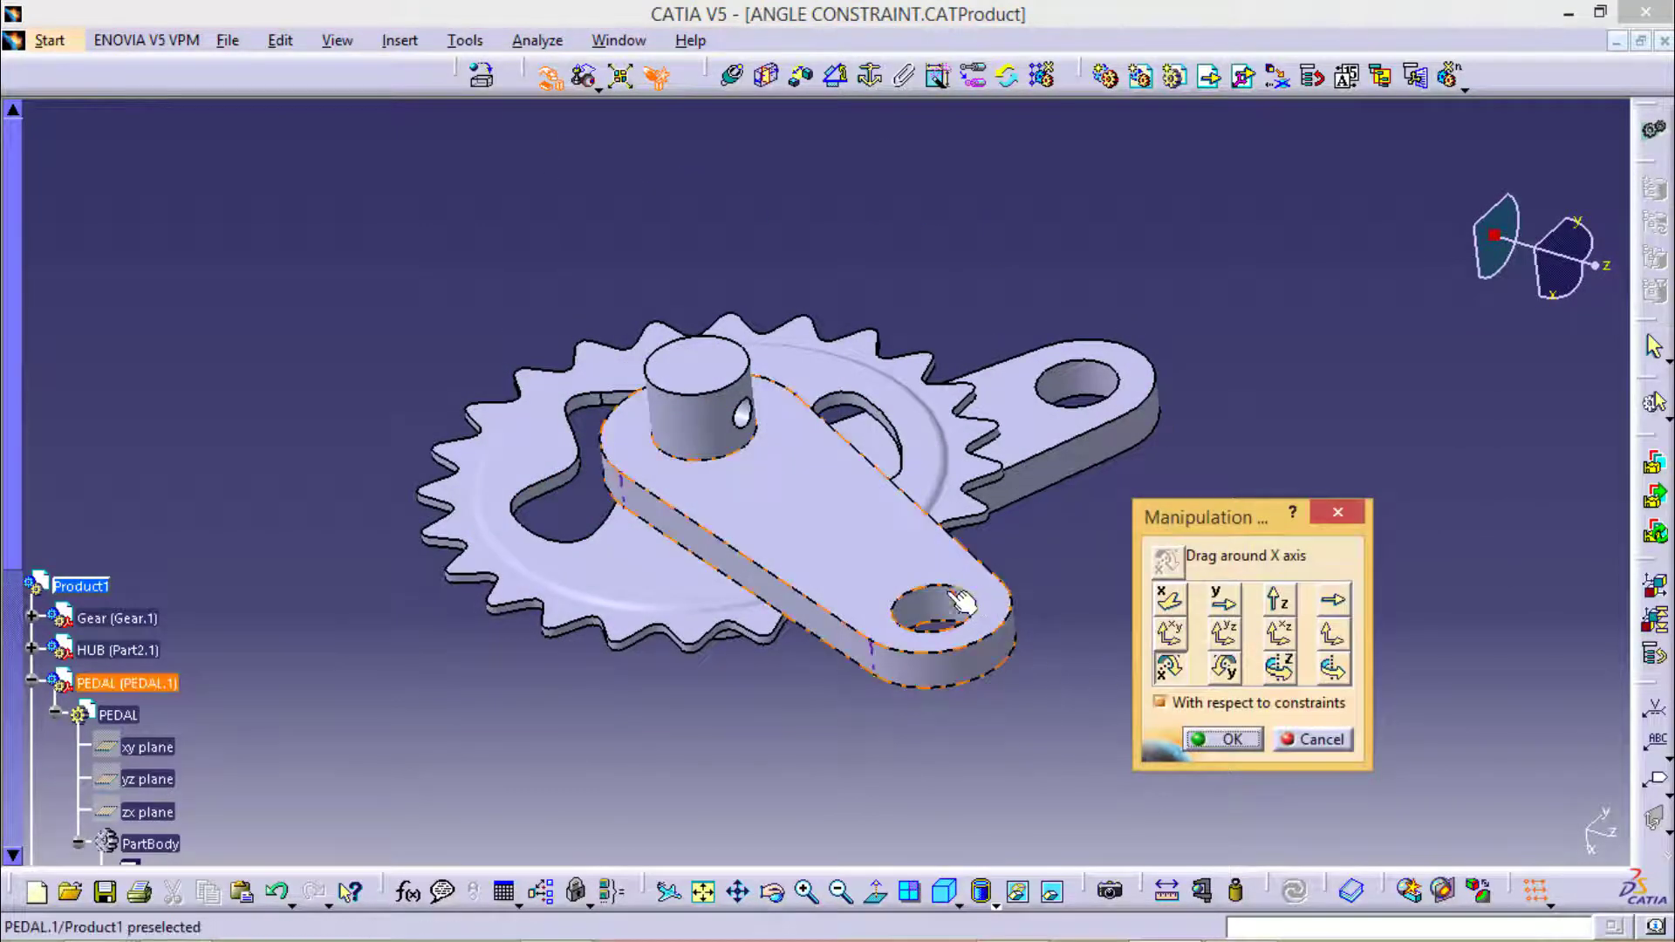
mouse_move(963, 602)
left_mouse_down()
mouse_move(979, 486)
mouse_move(374, 288)
mouse_move(589, 756)
mouse_move(983, 475)
mouse_move(698, 698)
mouse_move(872, 664)
left_mouse_up()
mouse_move(872, 663)
middle_mouse_down()
mouse_move(739, 436)
mouse_move(829, 116)
middle_mouse_up()
Set the pedal angle constraint Angle.14 to 80 deg, then delete it as over-constrained
left_click(835, 75)
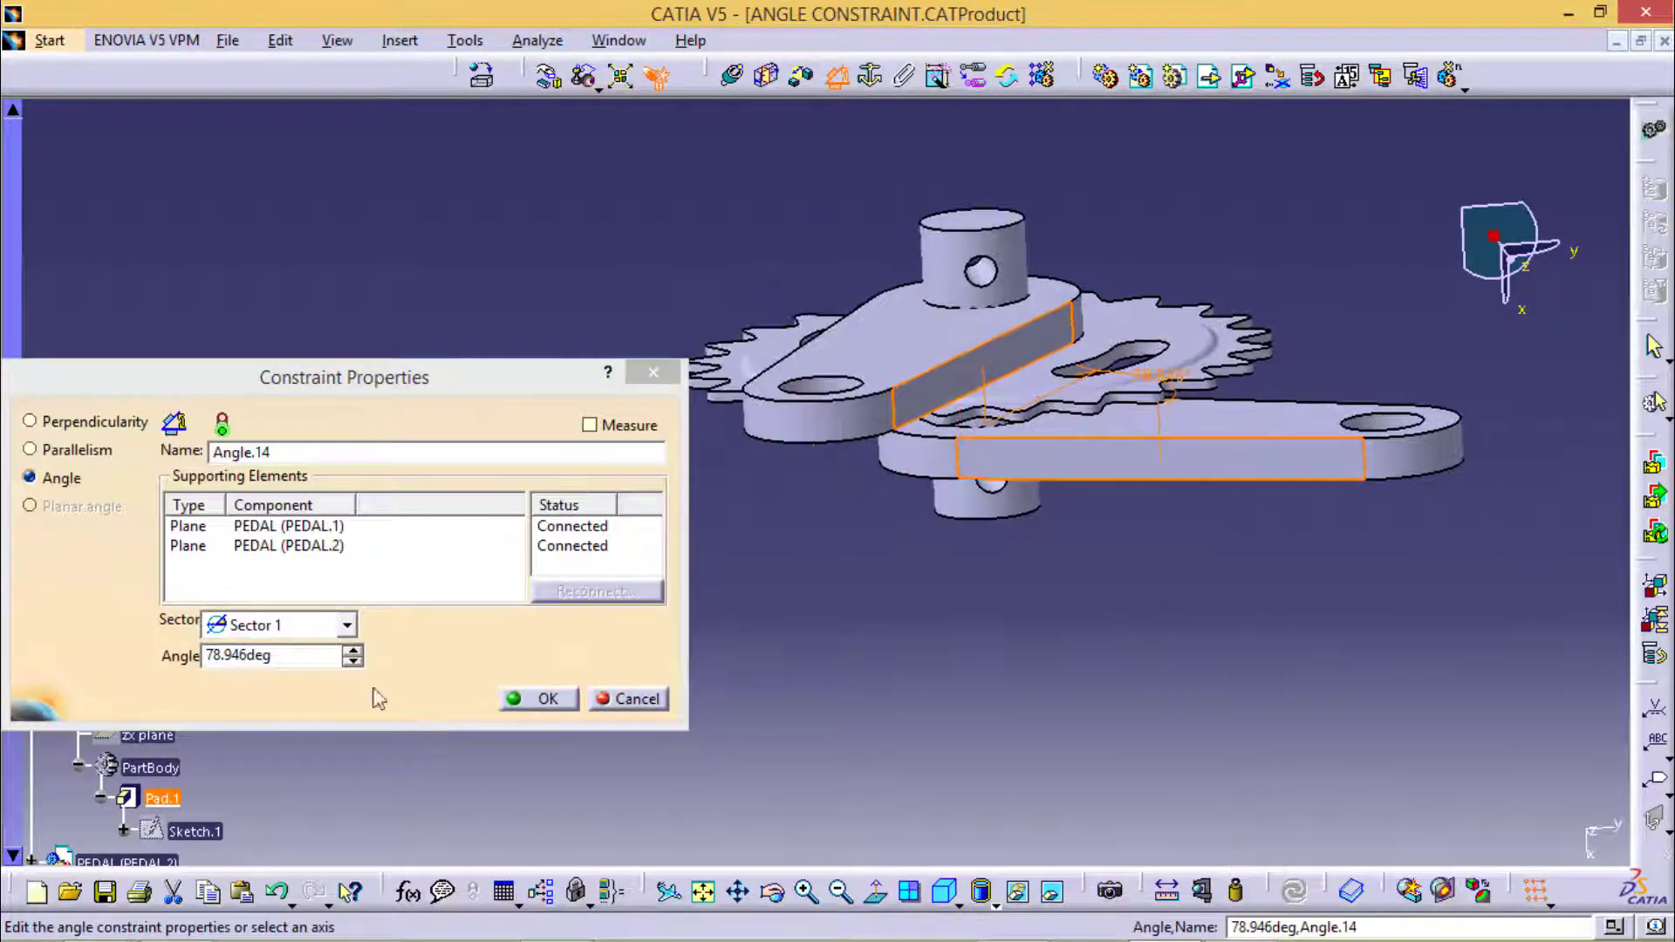
double_click(297, 658)
type("80")
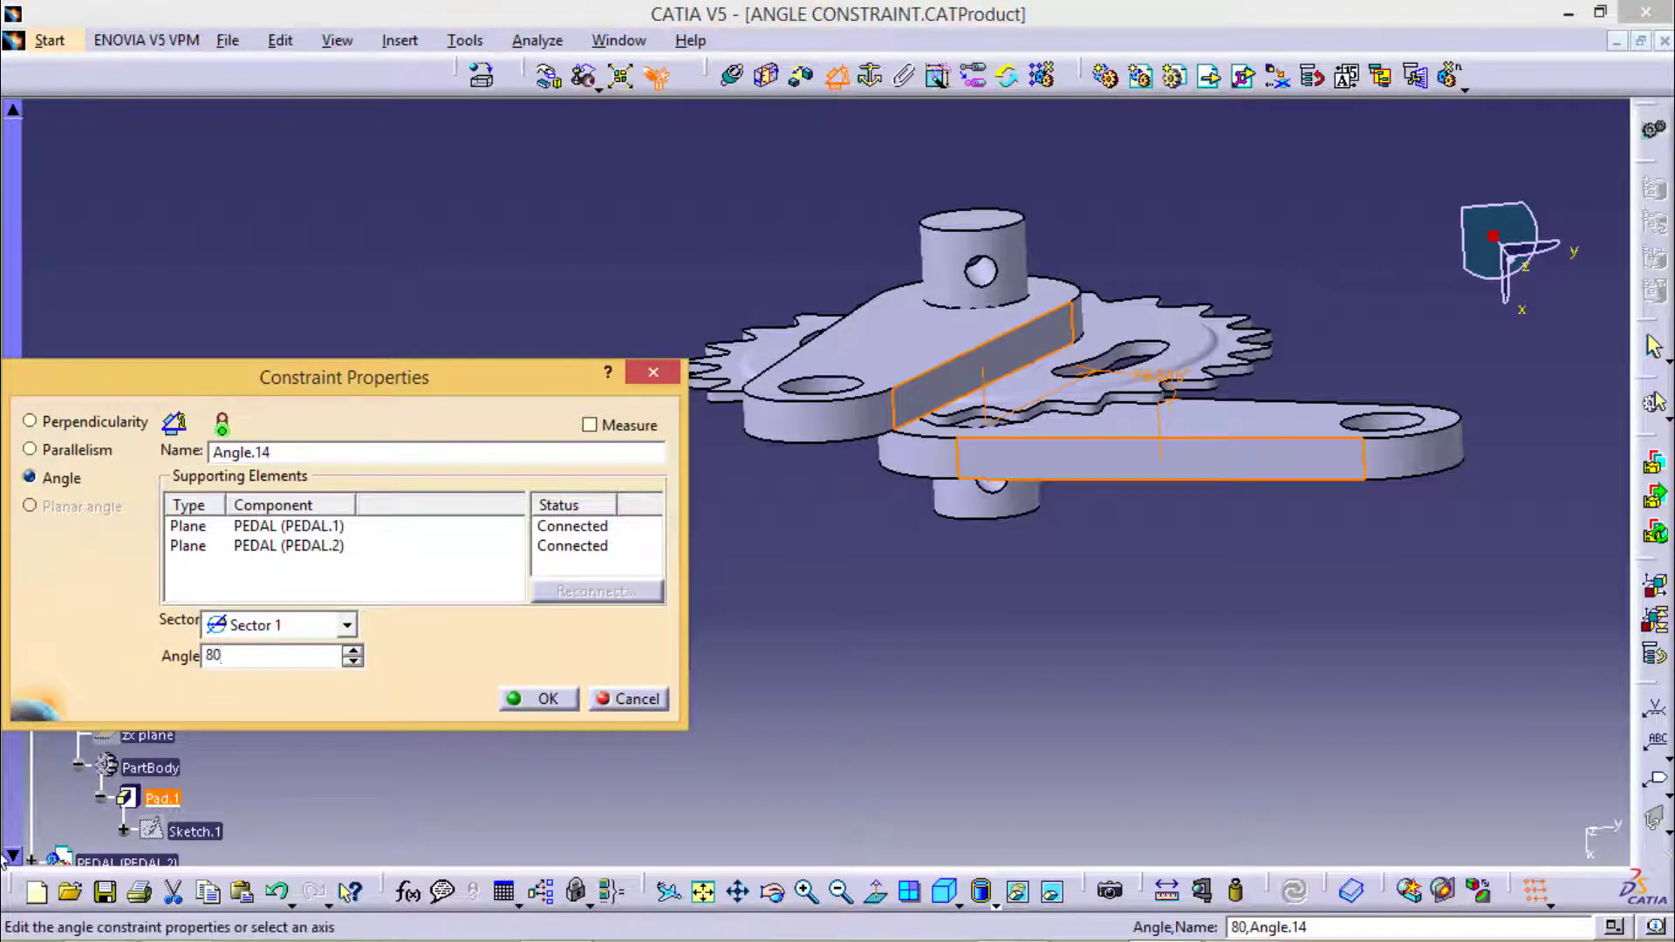
key("Return")
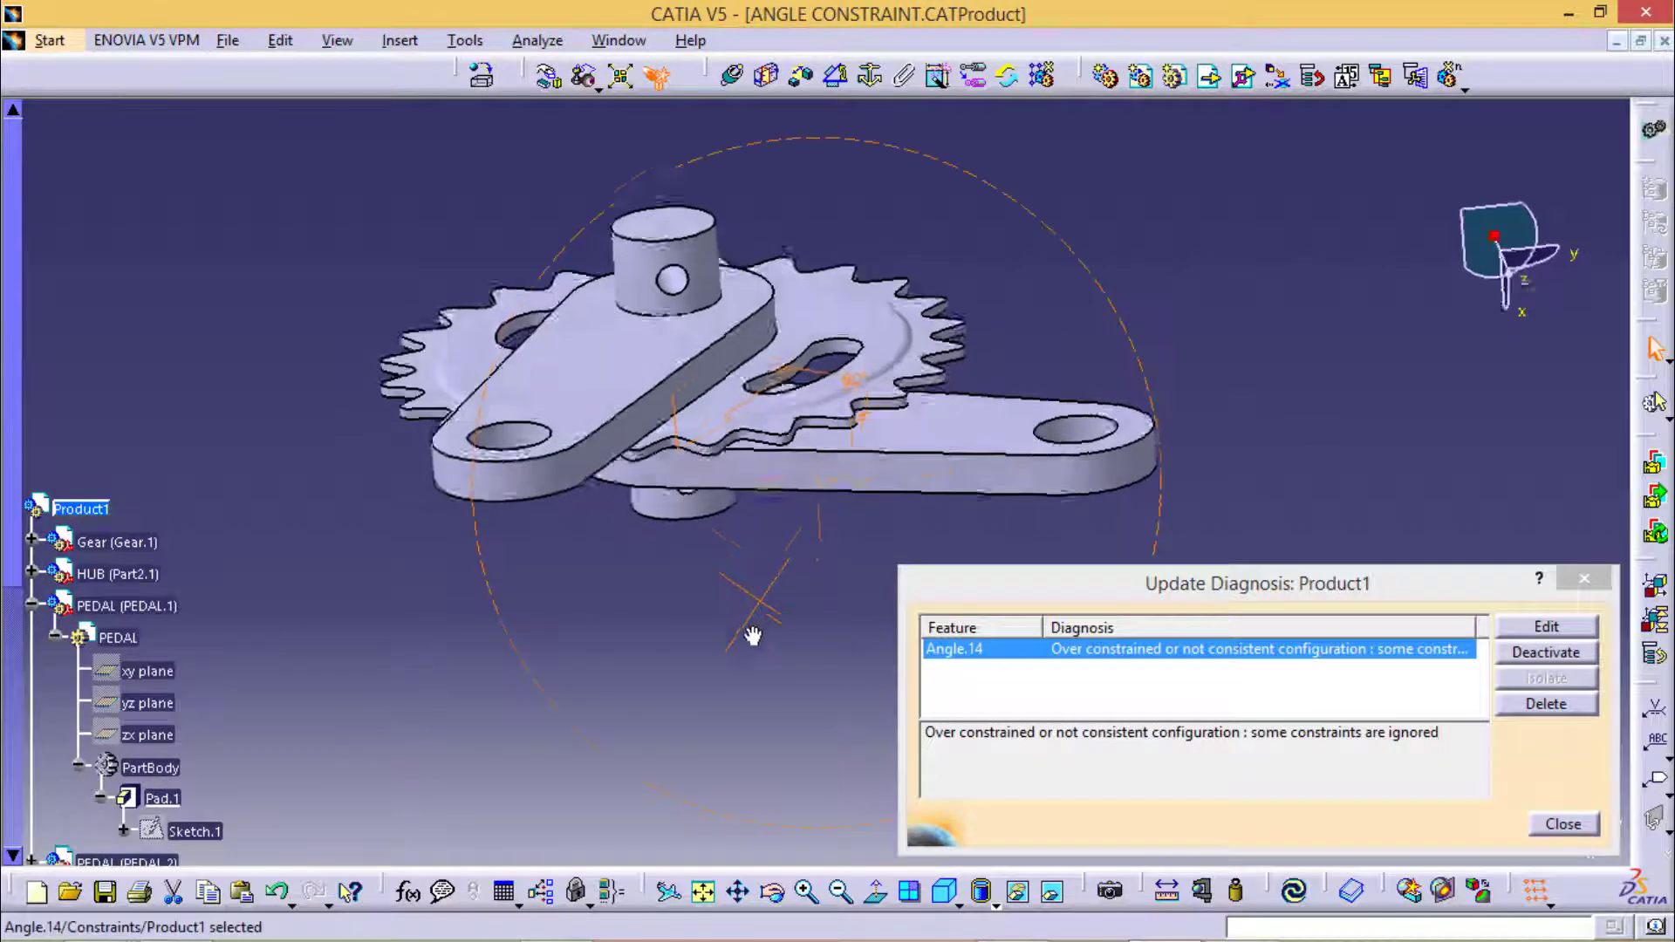
middle_click_drag(752, 636, 1299, 619)
left_click(1557, 709)
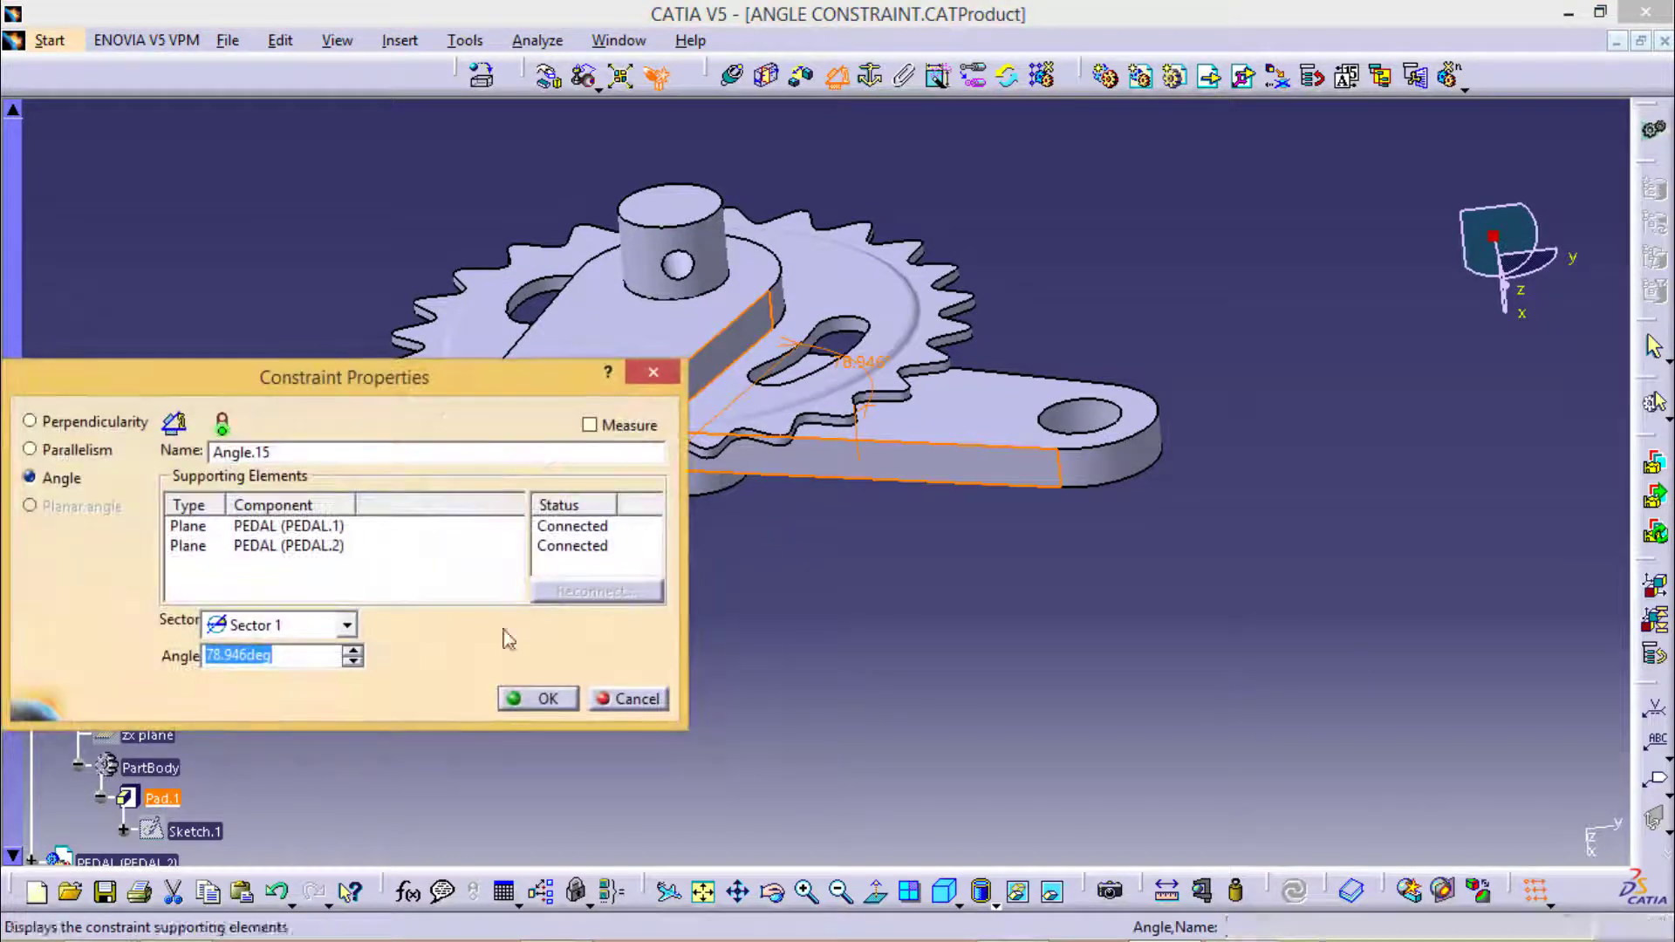
Keep the new Angle.15 constraint and swing the pedal to point upper-right
left_click(536, 696)
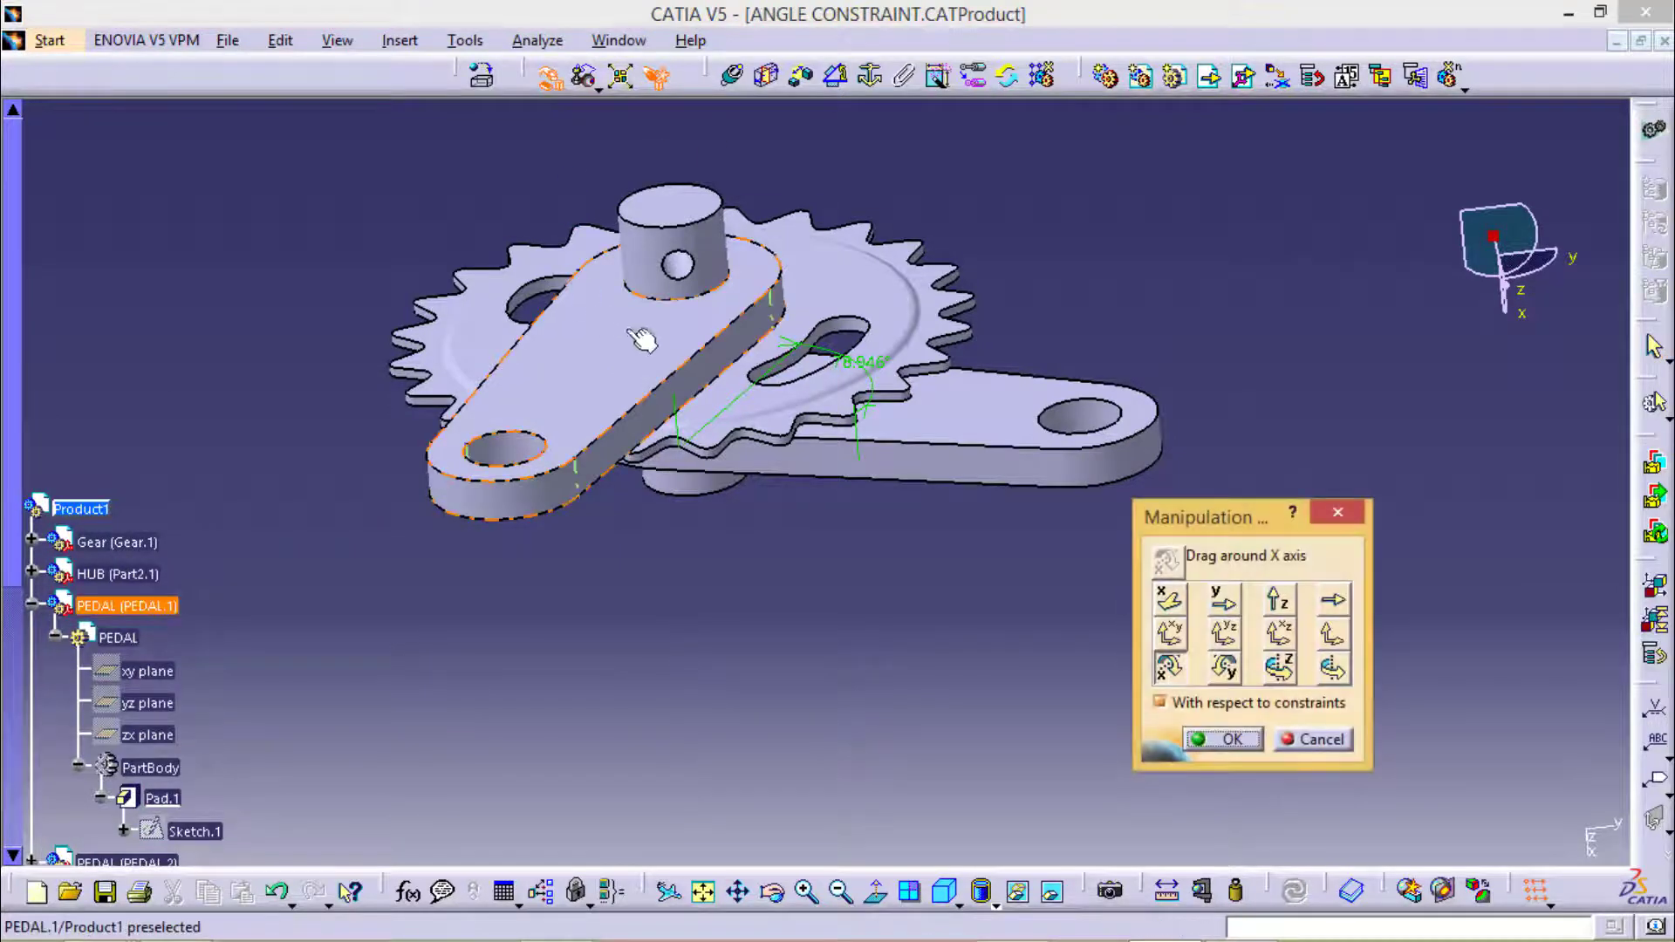
left_click_drag(615, 348, 797, 374)
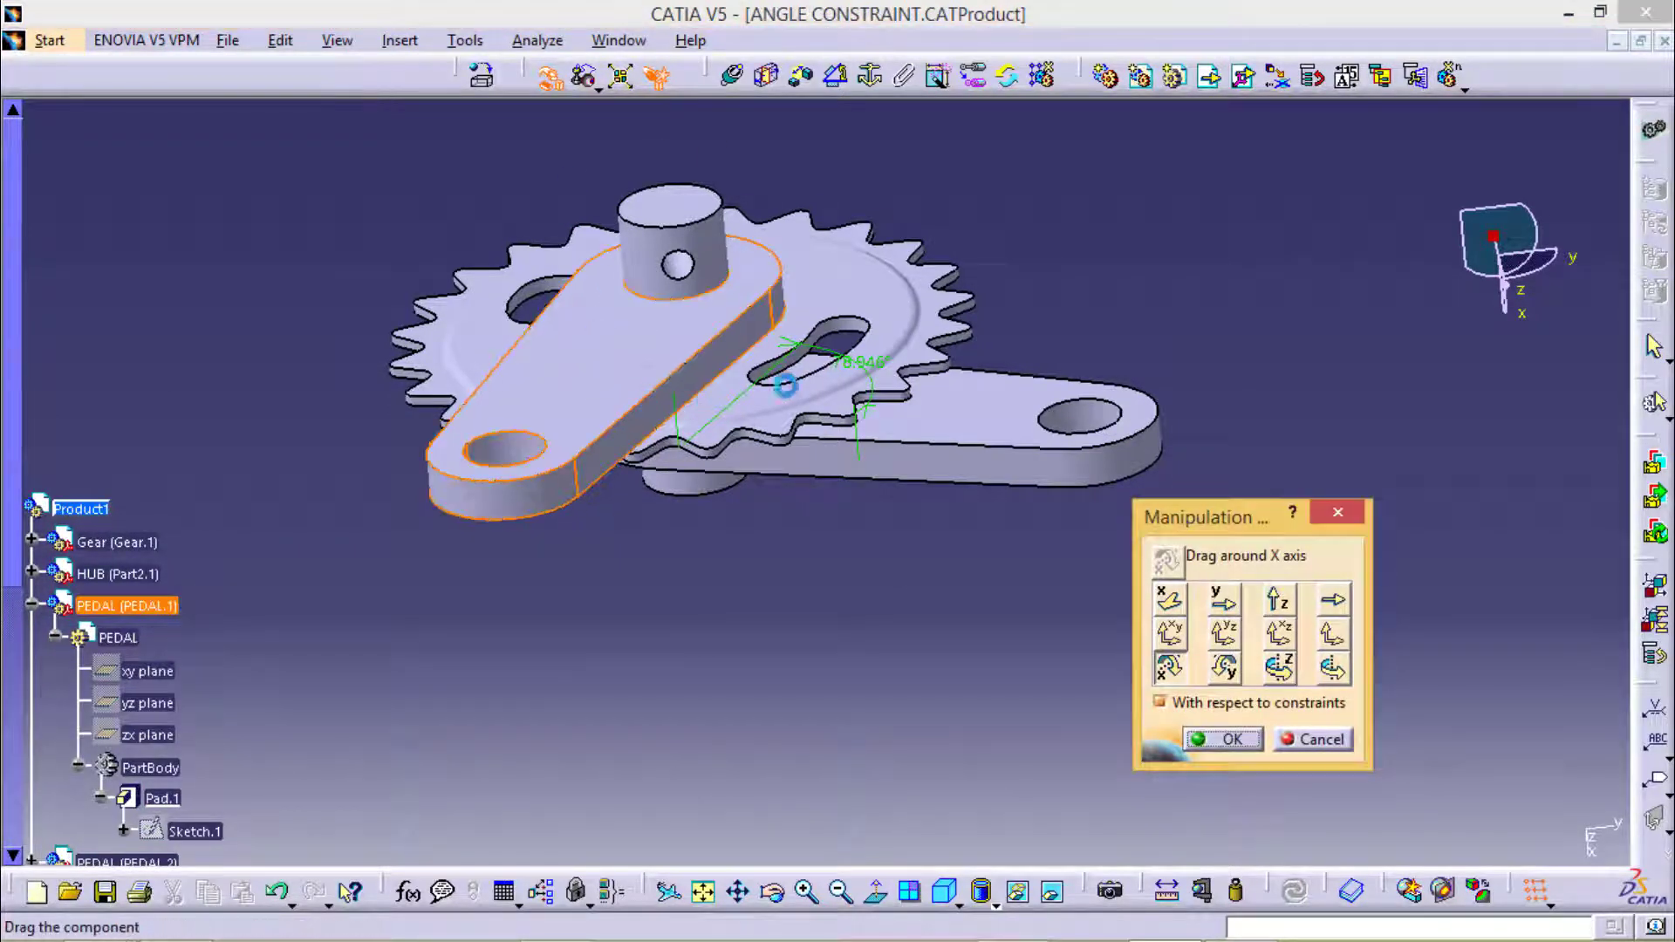
mouse_move(541, 446)
left_mouse_down()
mouse_move(311, 299)
mouse_move(411, 314)
mouse_move(393, 280)
mouse_move(945, 435)
mouse_move(430, 549)
mouse_move(879, 273)
left_mouse_up()
mouse_move(879, 273)
middle_mouse_down()
mouse_move(681, 105)
mouse_move(909, 411)
mouse_move(856, 355)
middle_mouse_up()
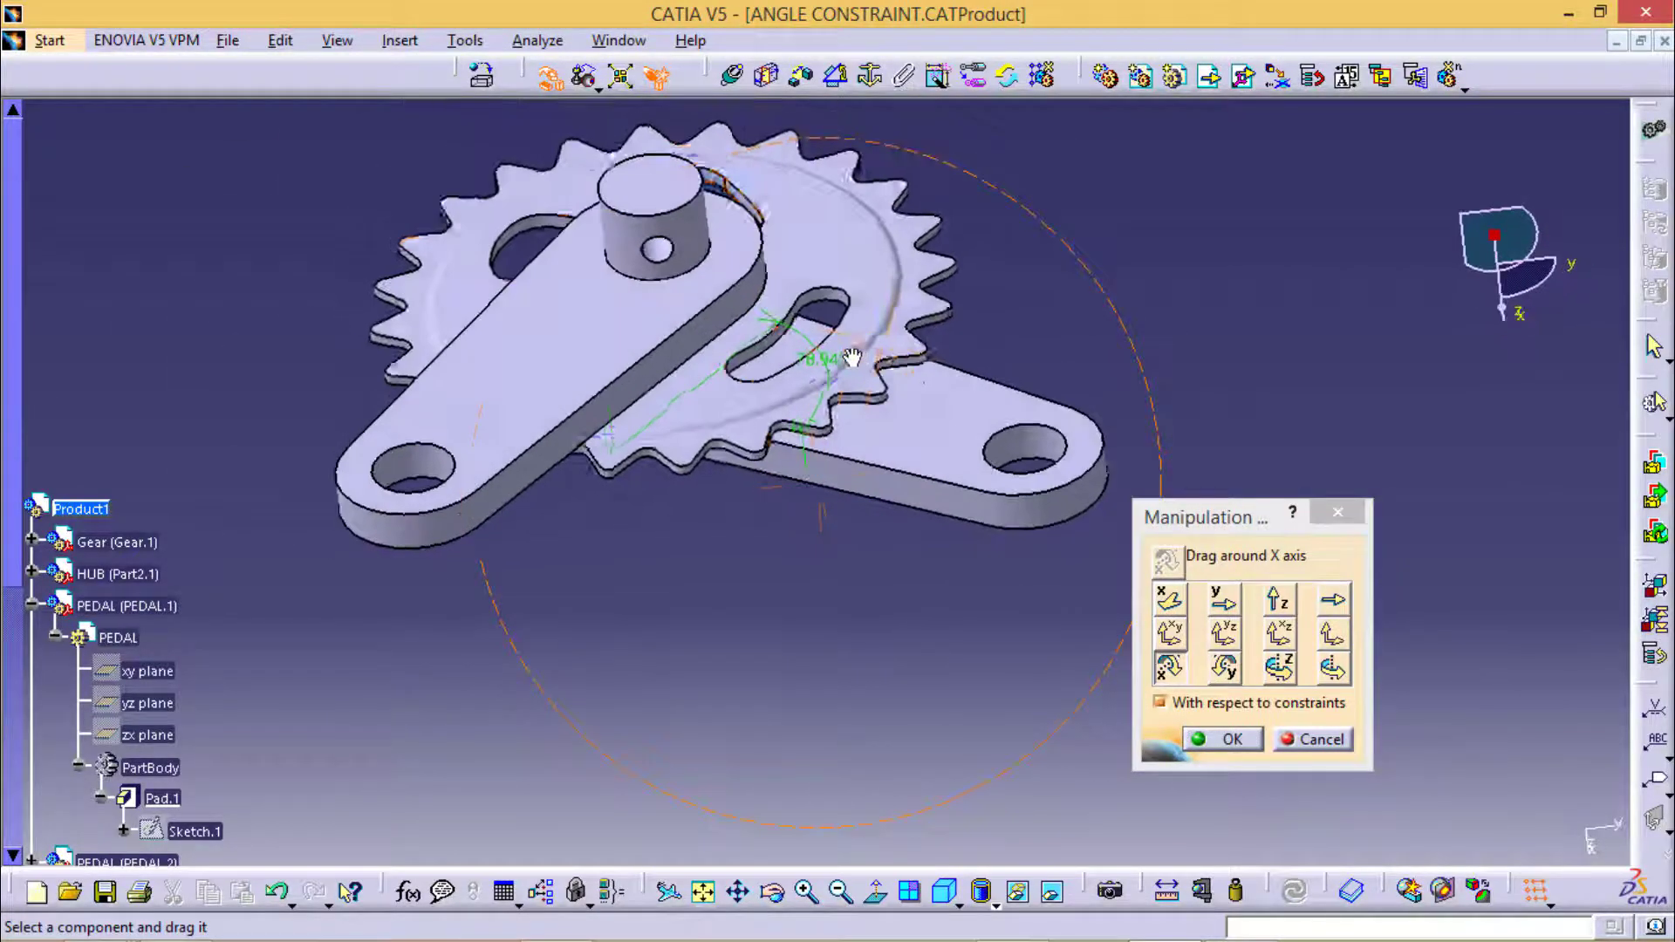
middle_click_drag(985, 476, 978, 523)
mouse_move(977, 523)
left_mouse_down()
mouse_move(763, 602)
mouse_move(1114, 270)
mouse_move(411, 591)
mouse_move(1020, 481)
left_mouse_up()
left_click(1222, 739)
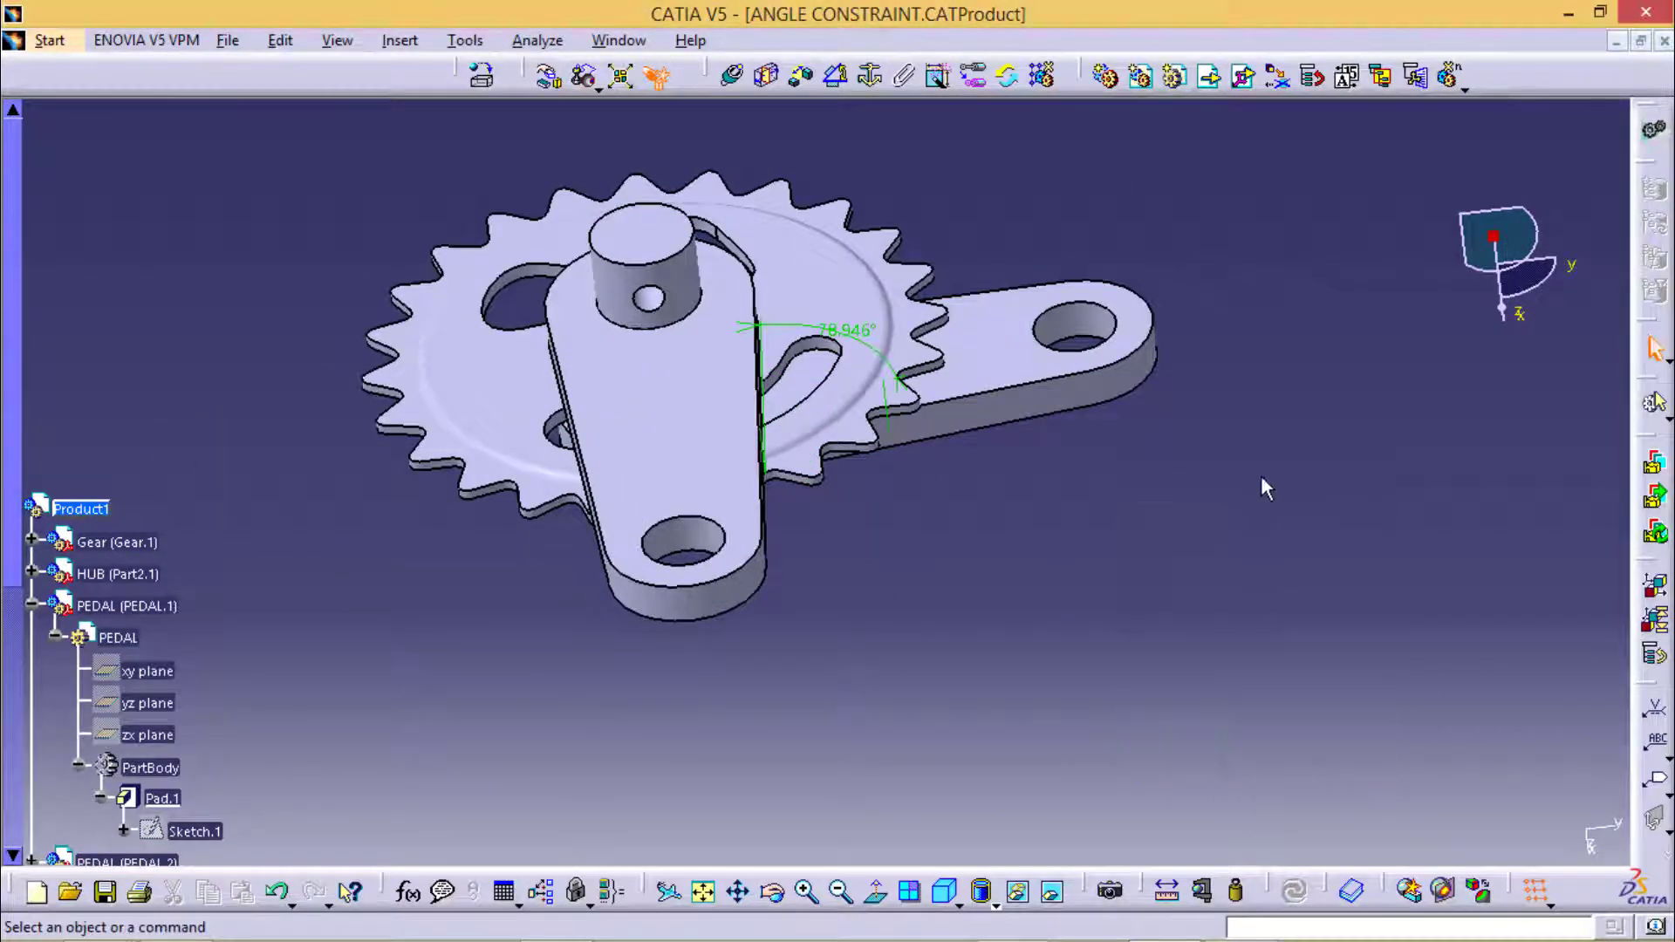
Orbit the UNIVERSAL COUPLING assembly to a new orientation
middle_click_drag(1264, 486, 1170, 542)
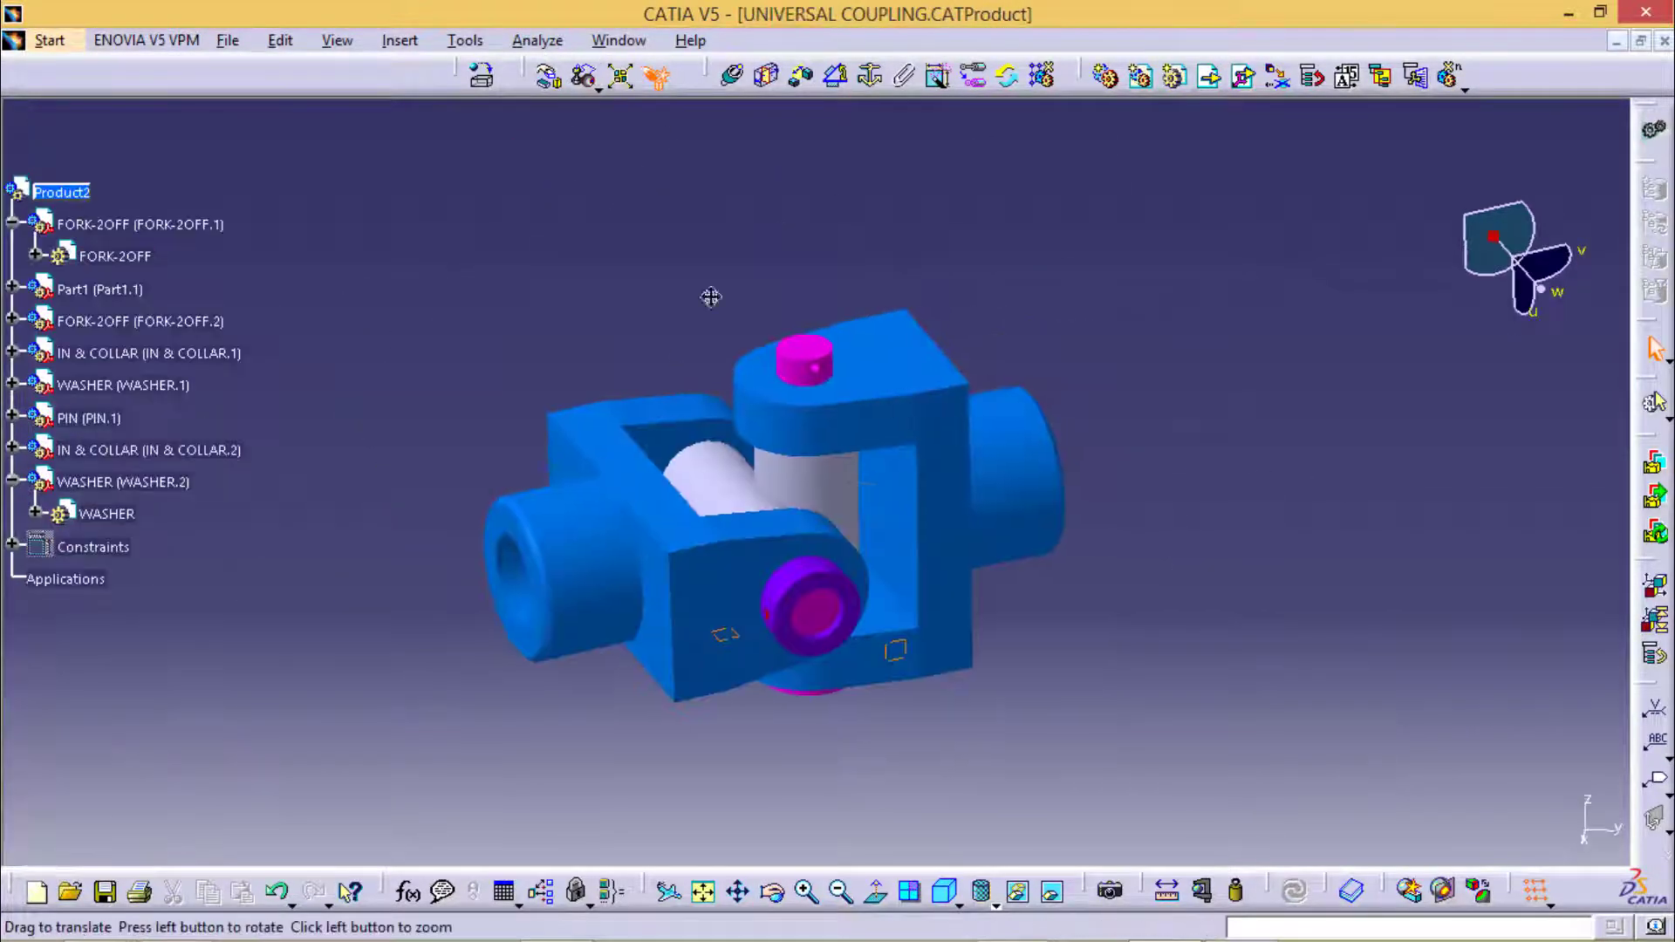
mouse_move(710, 291)
middle_mouse_down()
mouse_move(572, 276)
mouse_move(774, 277)
mouse_move(774, 515)
middle_mouse_up()
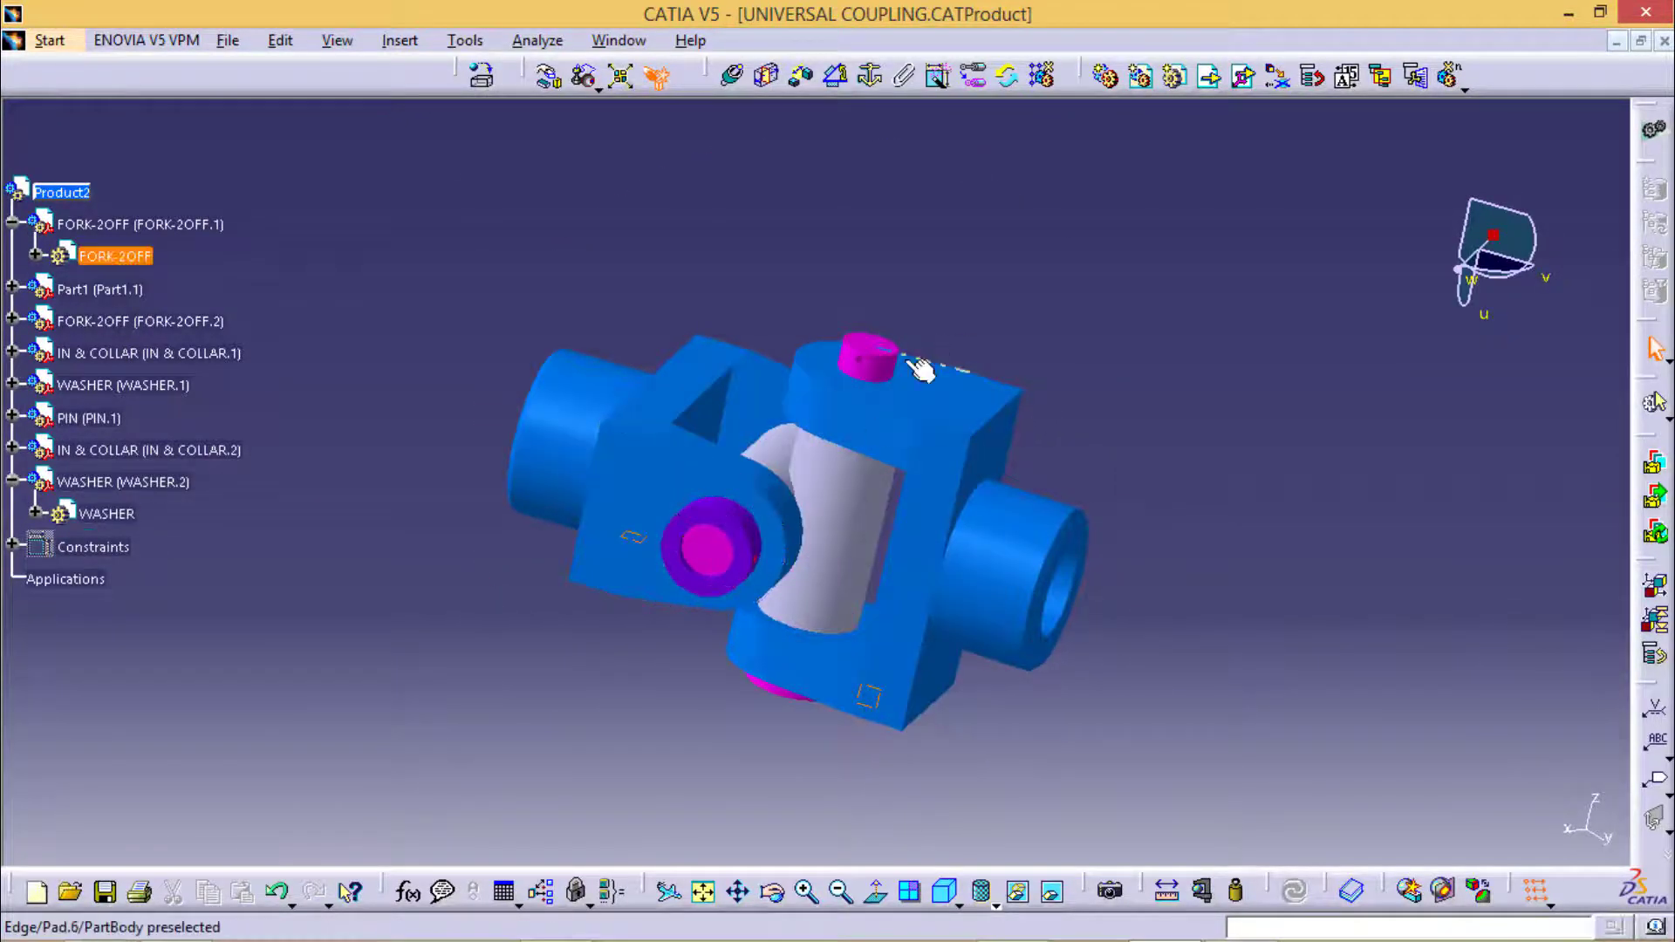
middle_click_drag(572, 424, 373, 357)
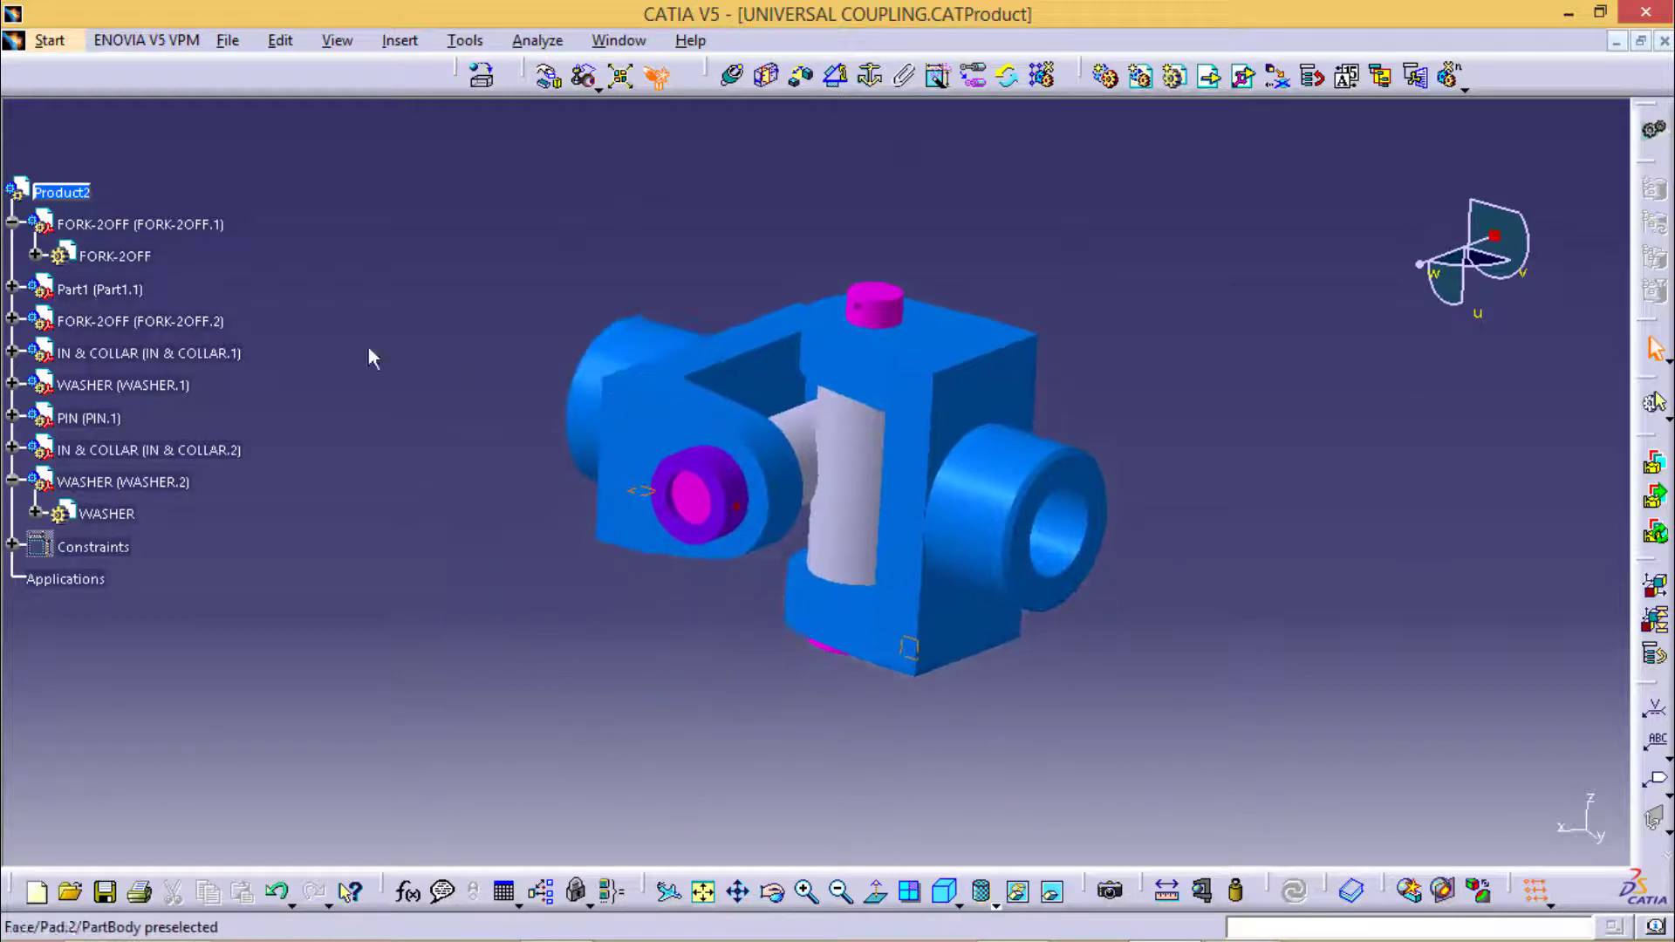
Copy WASHER.2 and paste it into Product2 as WASHER.3
right_click(156, 493)
left_click(244, 644)
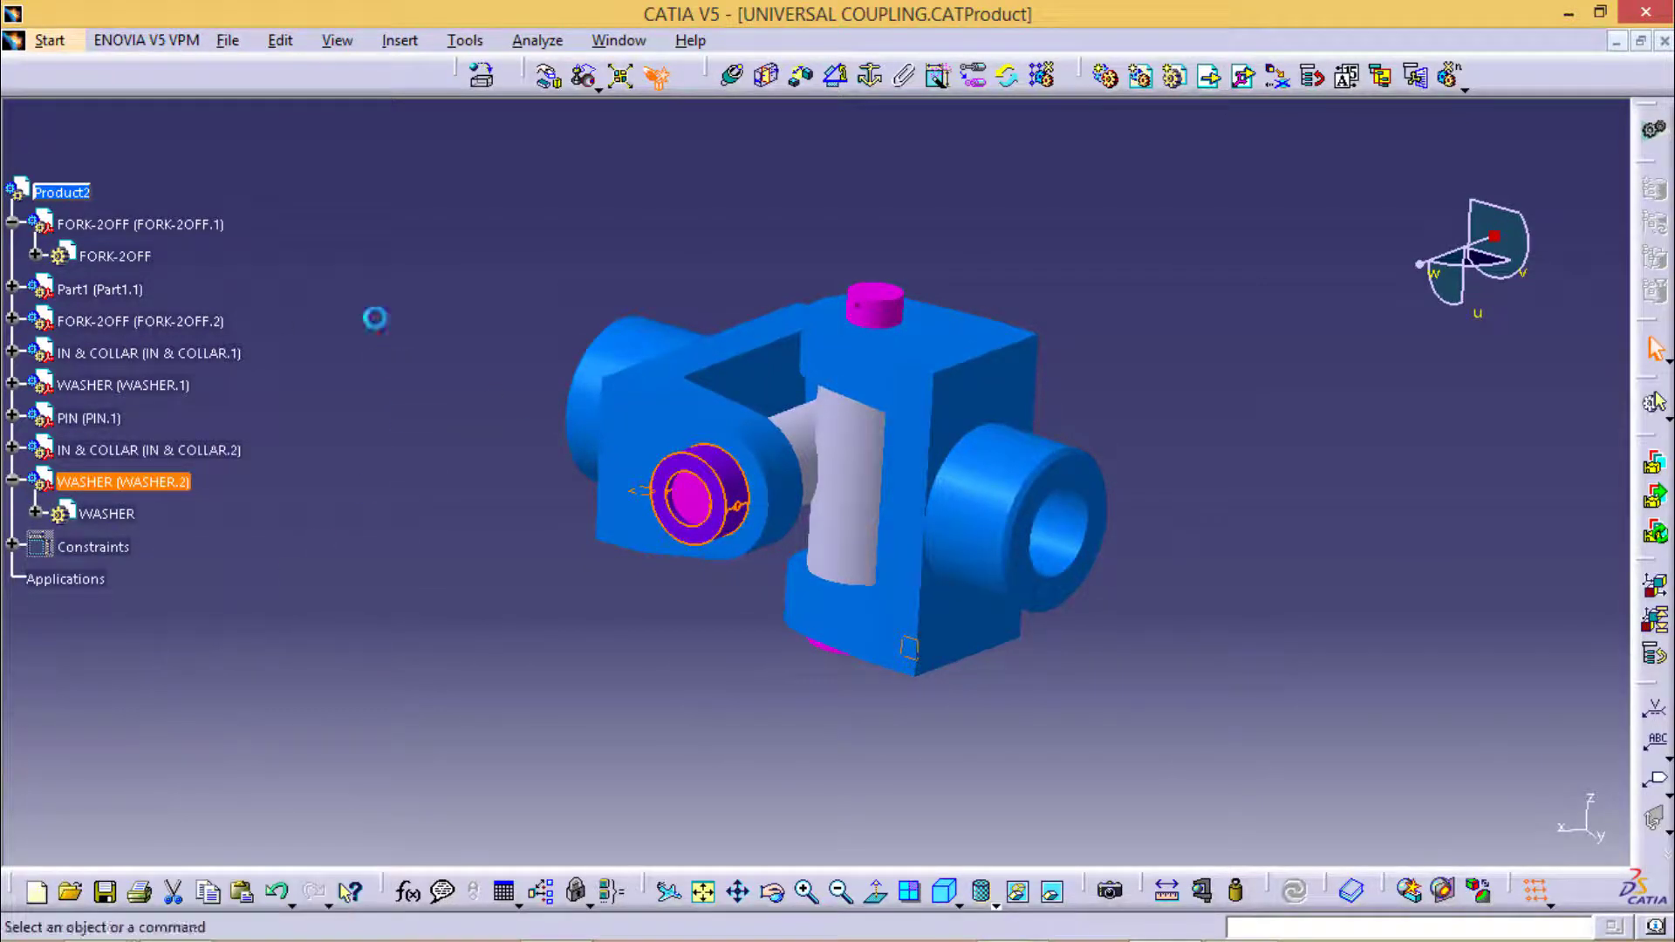
left_click(87, 197)
right_click(81, 199)
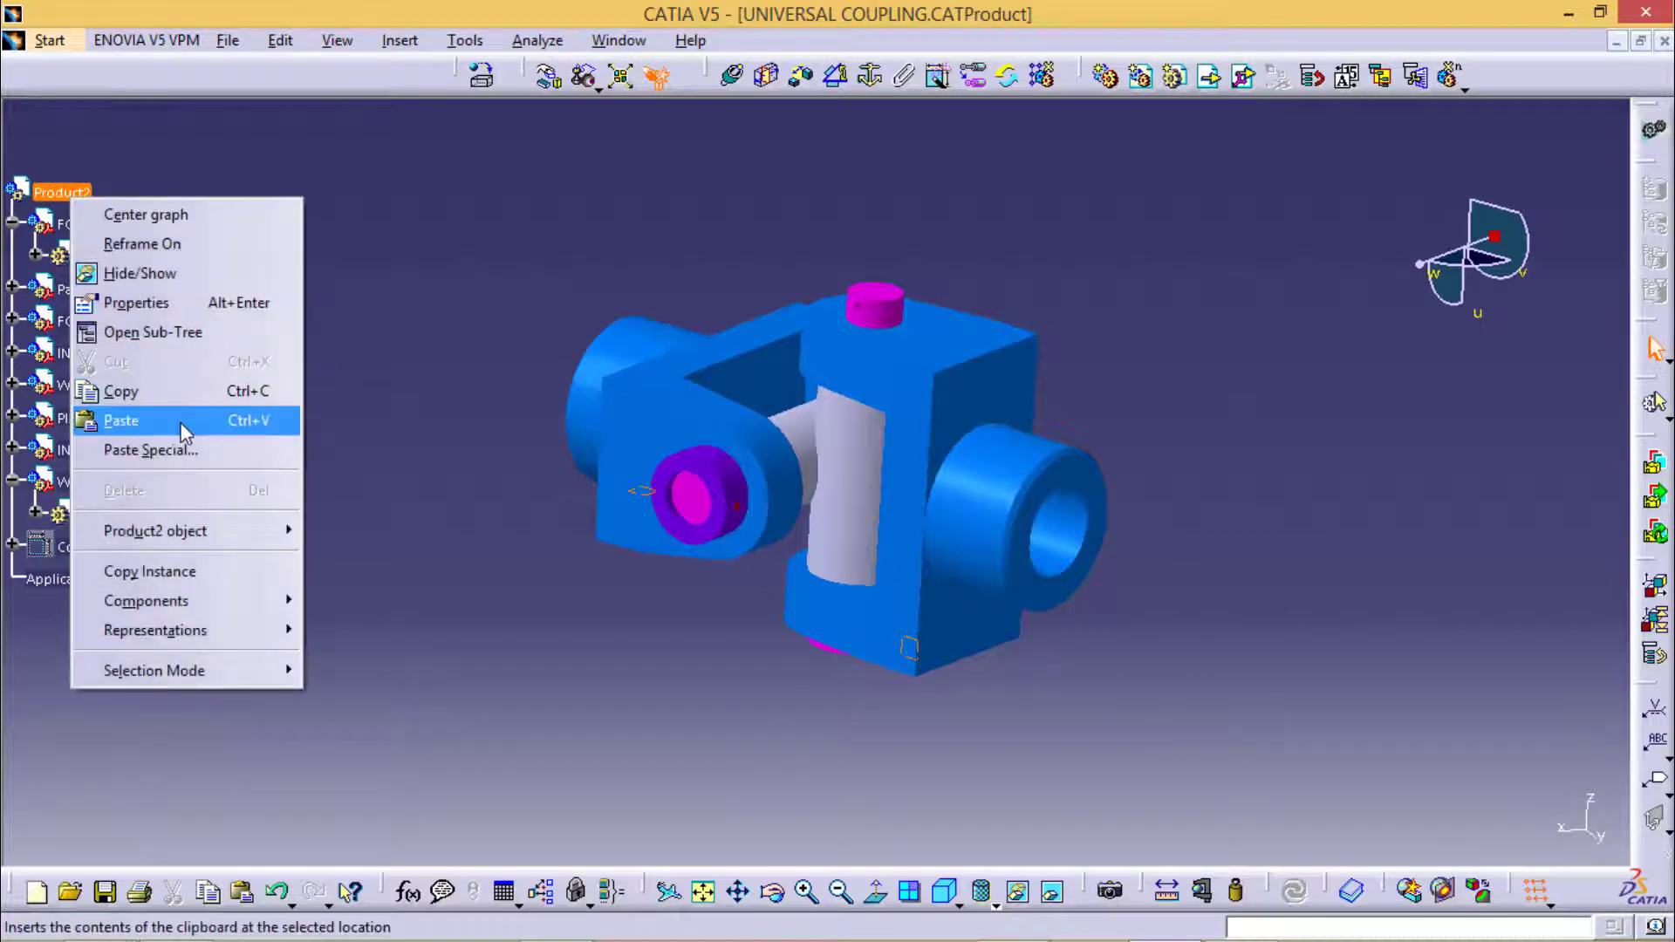
left_click(122, 421)
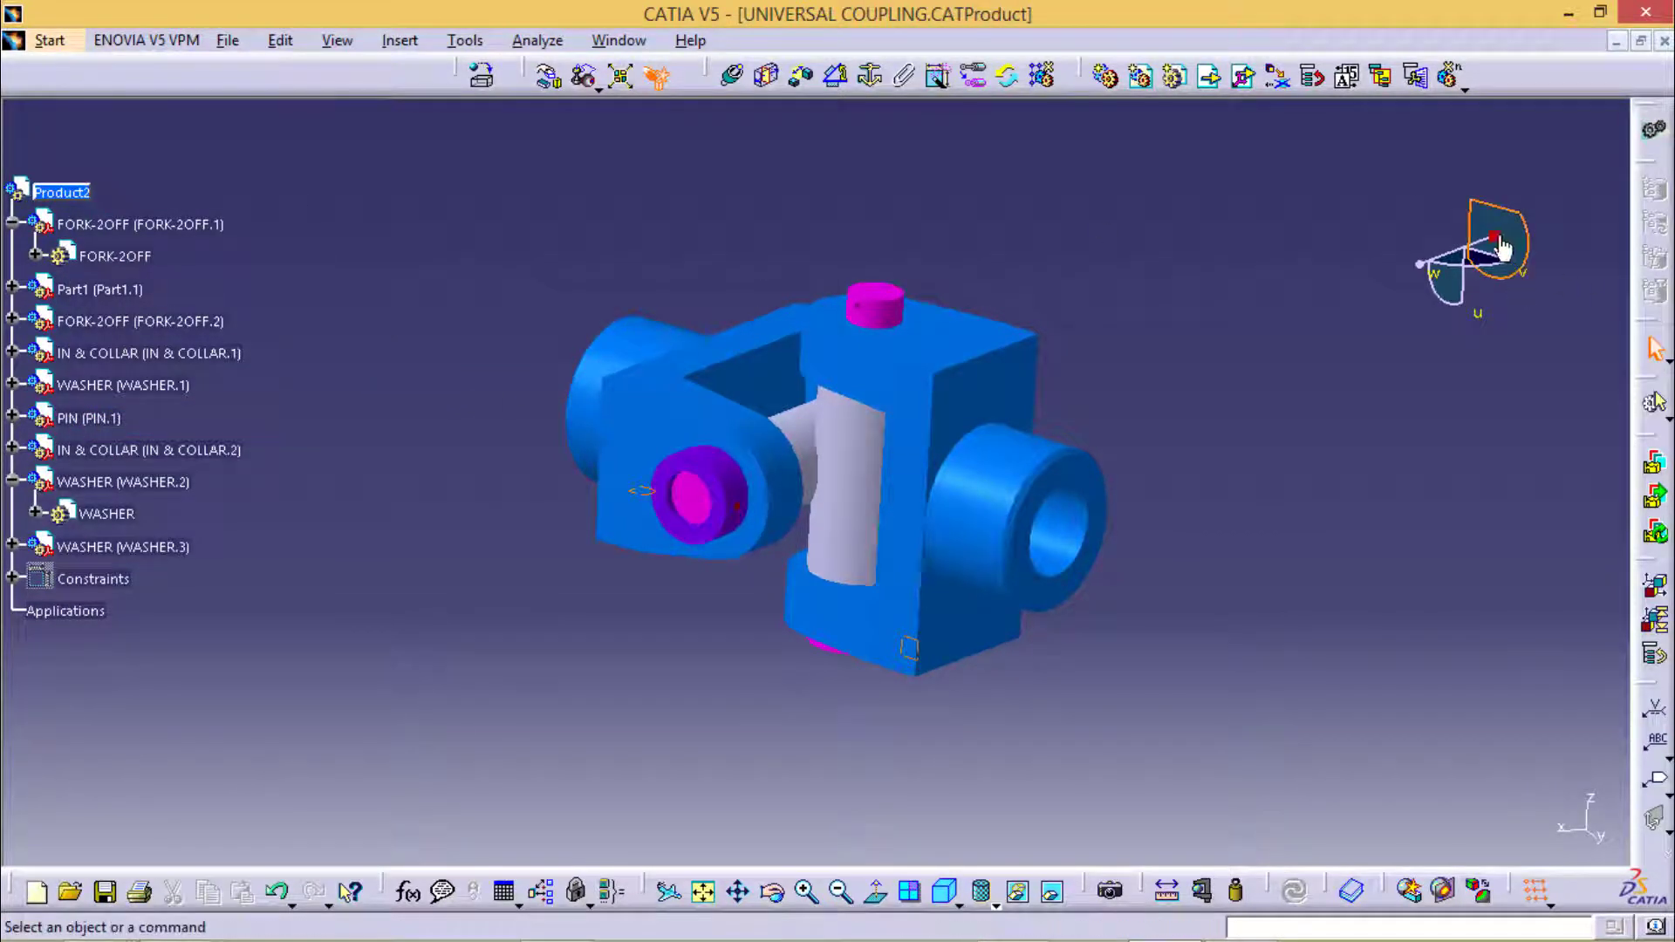
Attach the manipulation compass to the assembly for moving the copied washer
mouse_move(1502, 249)
left_mouse_down()
mouse_move(931, 329)
mouse_move(1492, 247)
left_mouse_up()
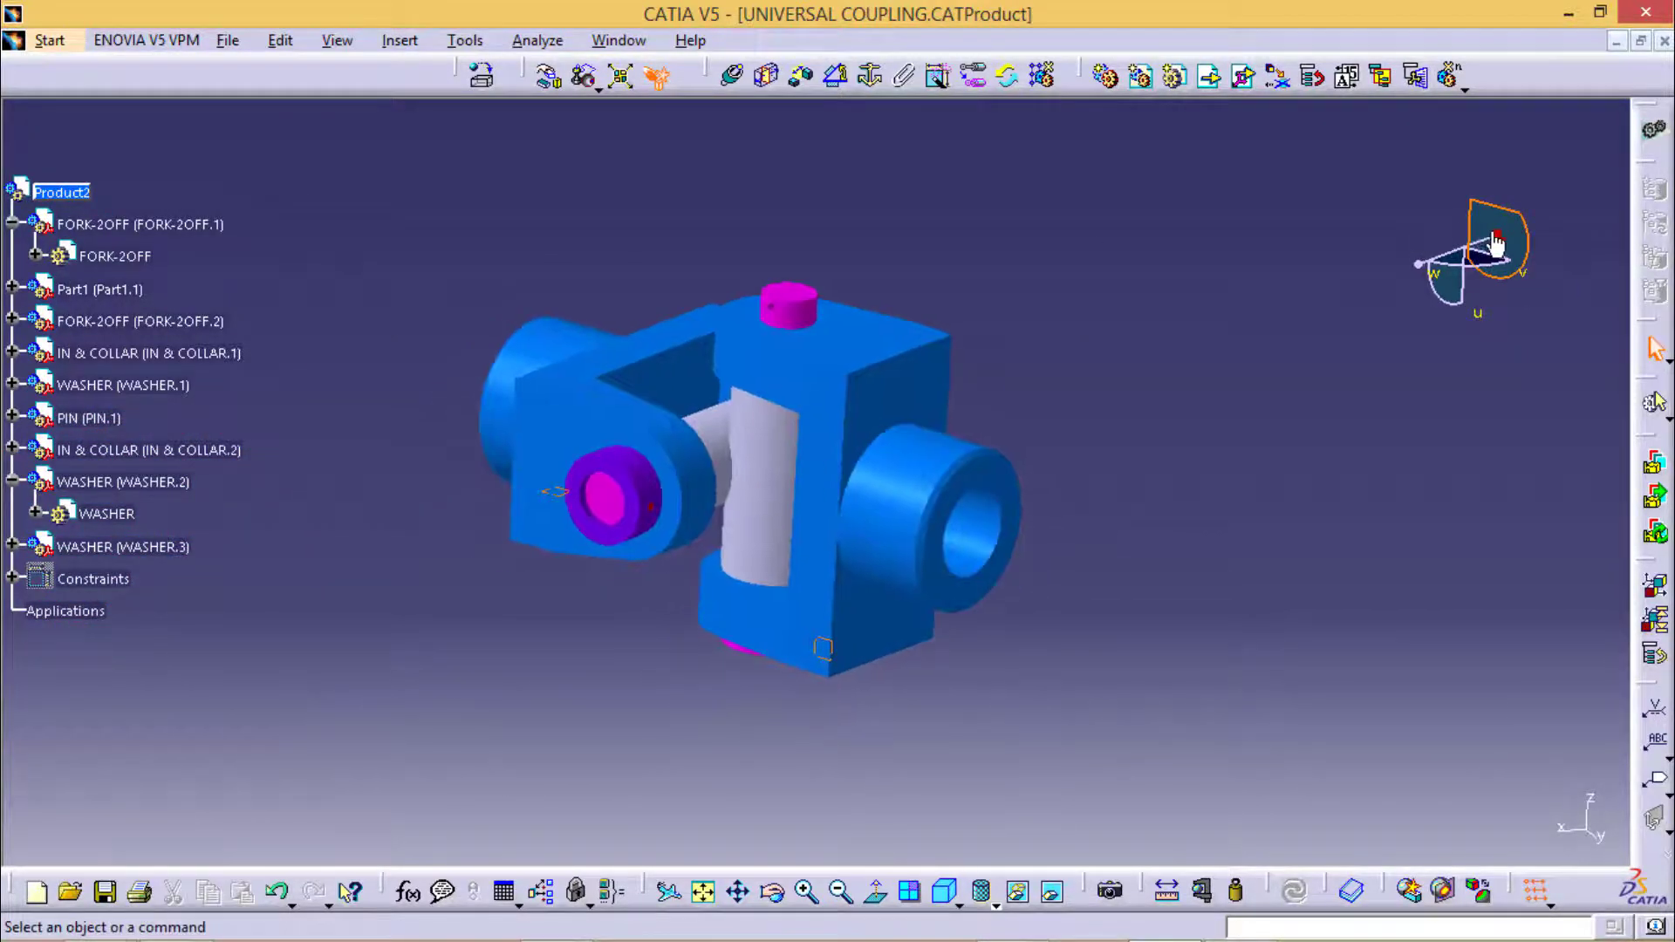
double_click(1492, 233)
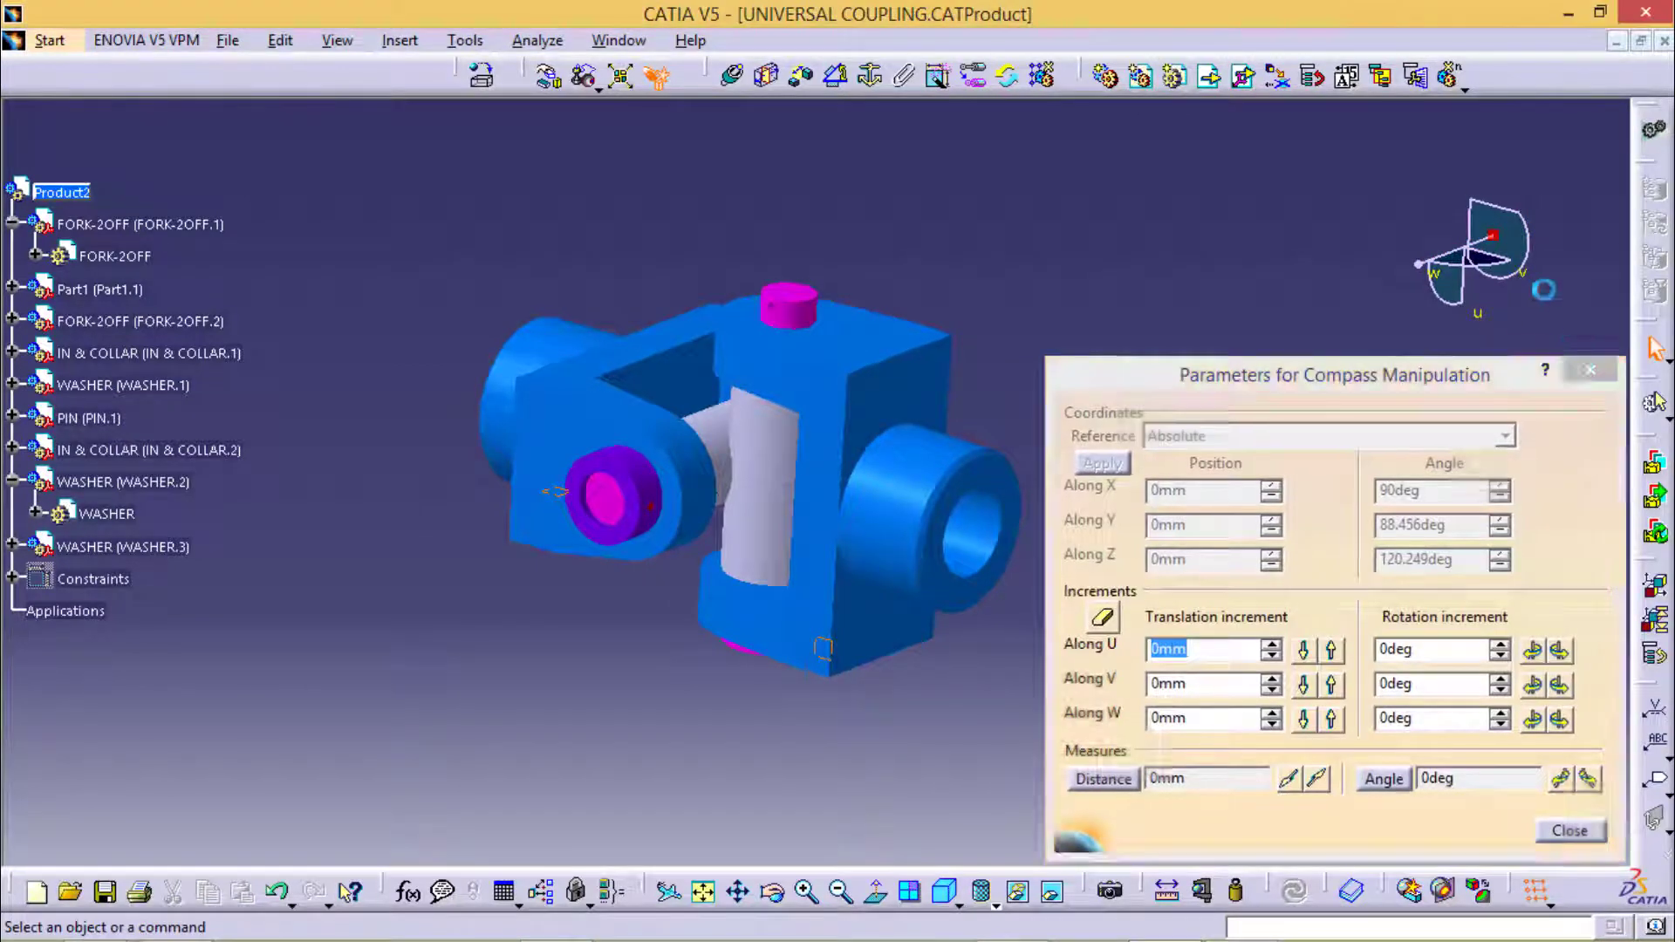
left_click(1600, 370)
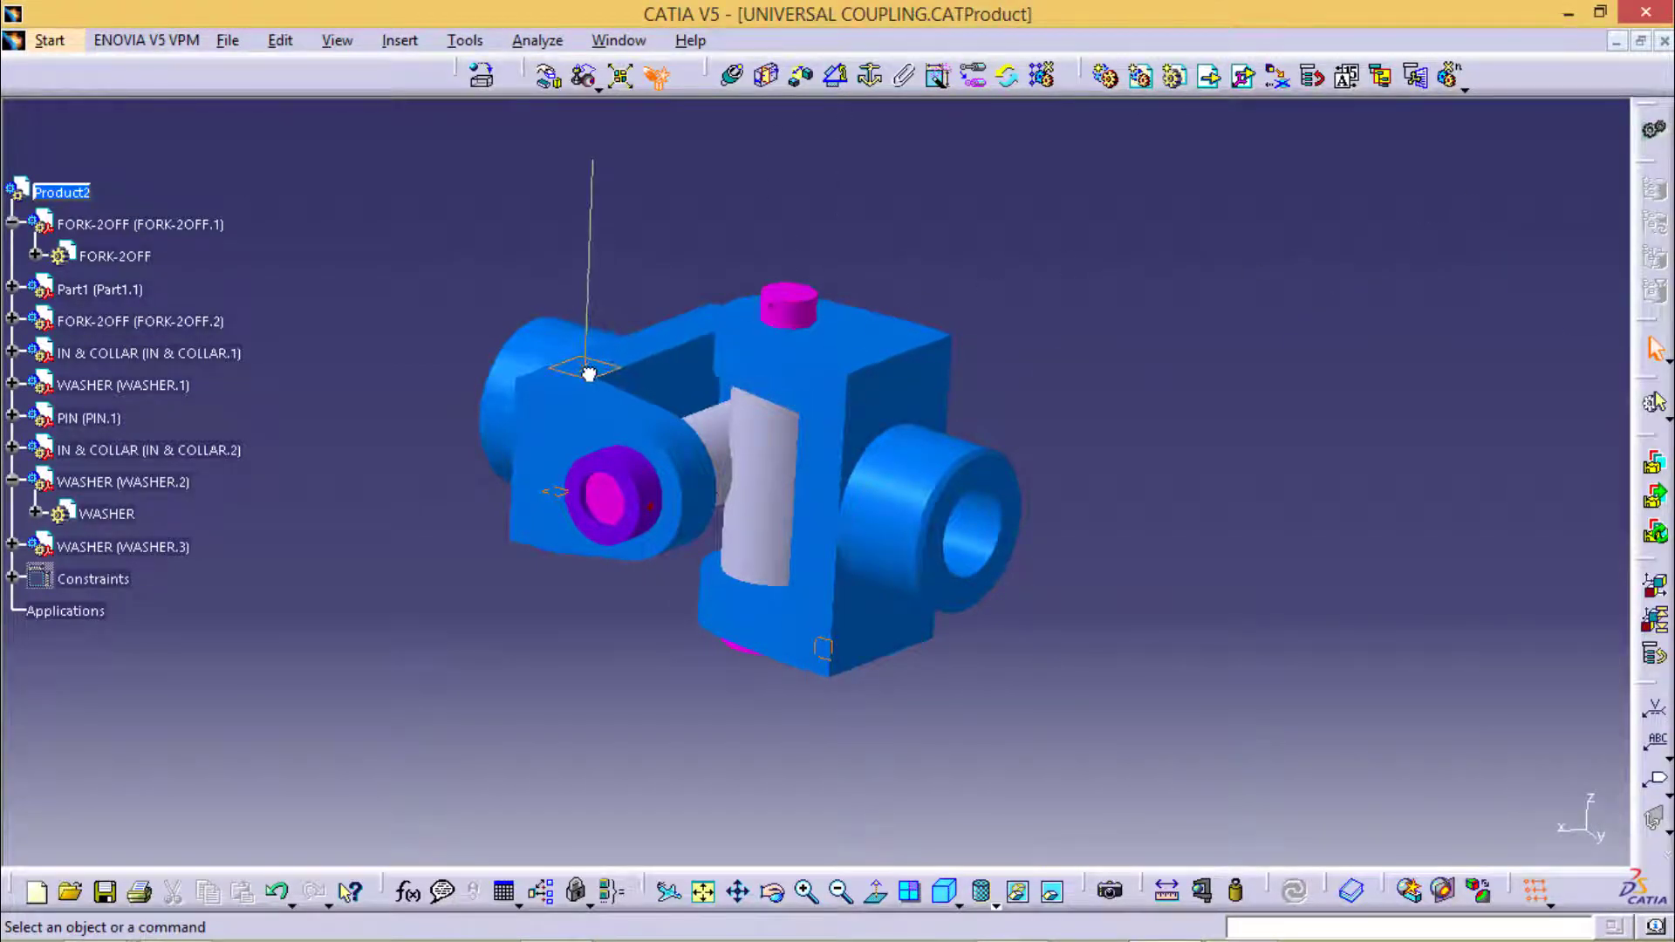
left_click(478, 431)
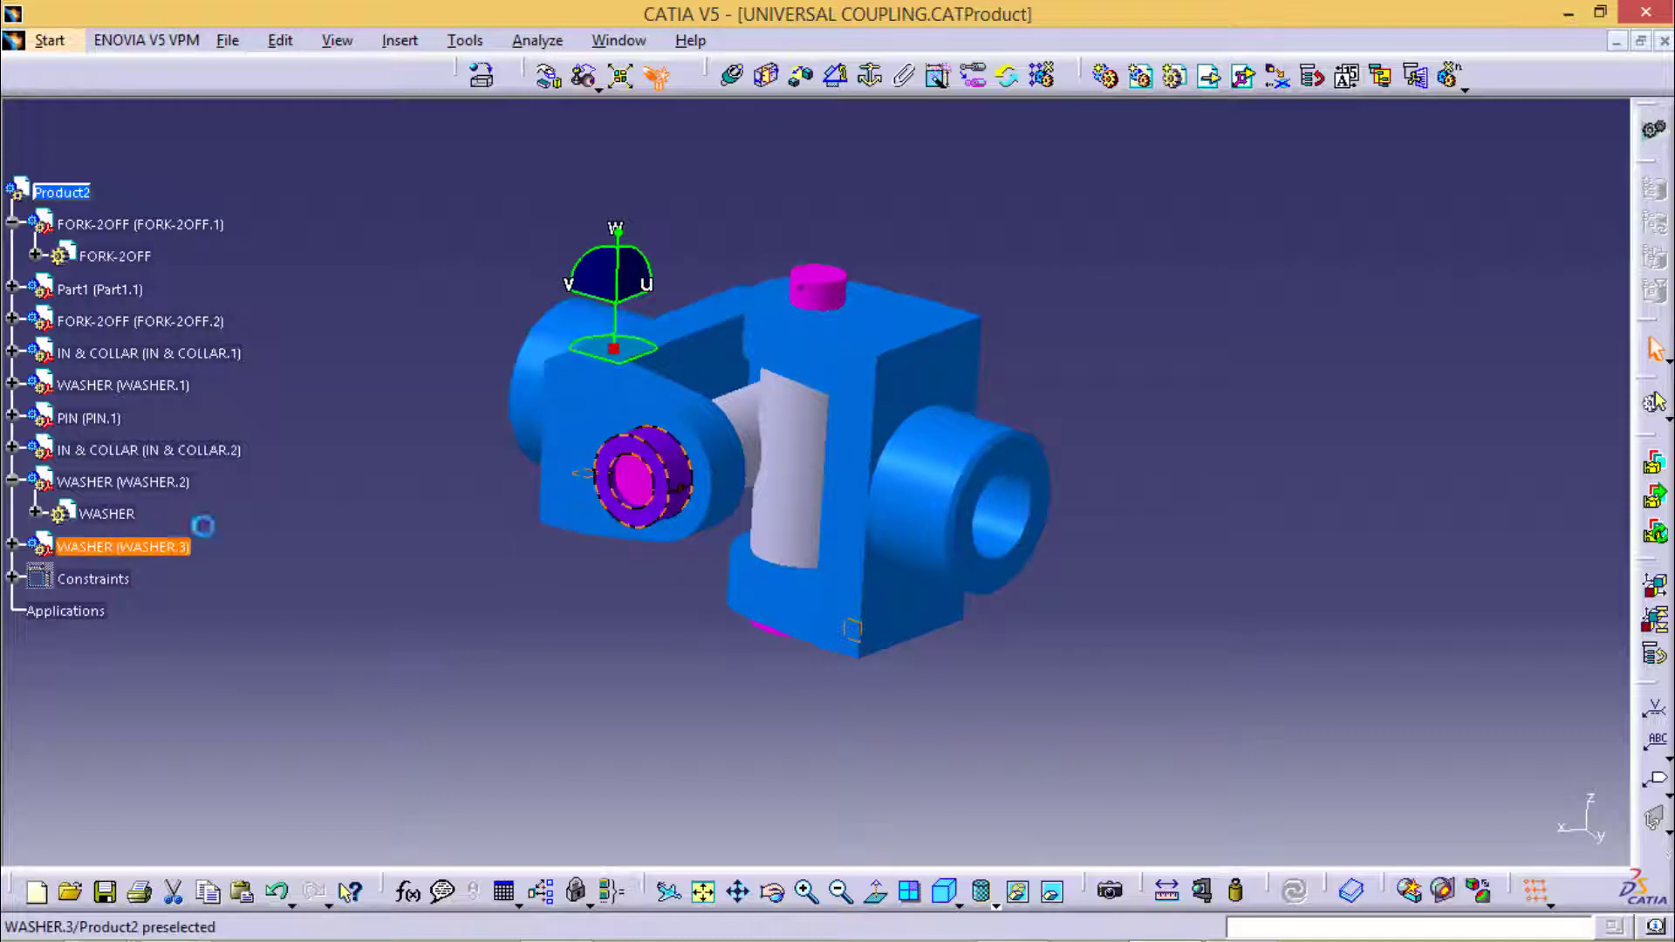
Make the new washer coaxial with the fork and in surface contact with its top face, then update with Ctrl+U
left_click_drag(615, 349, 1153, 504)
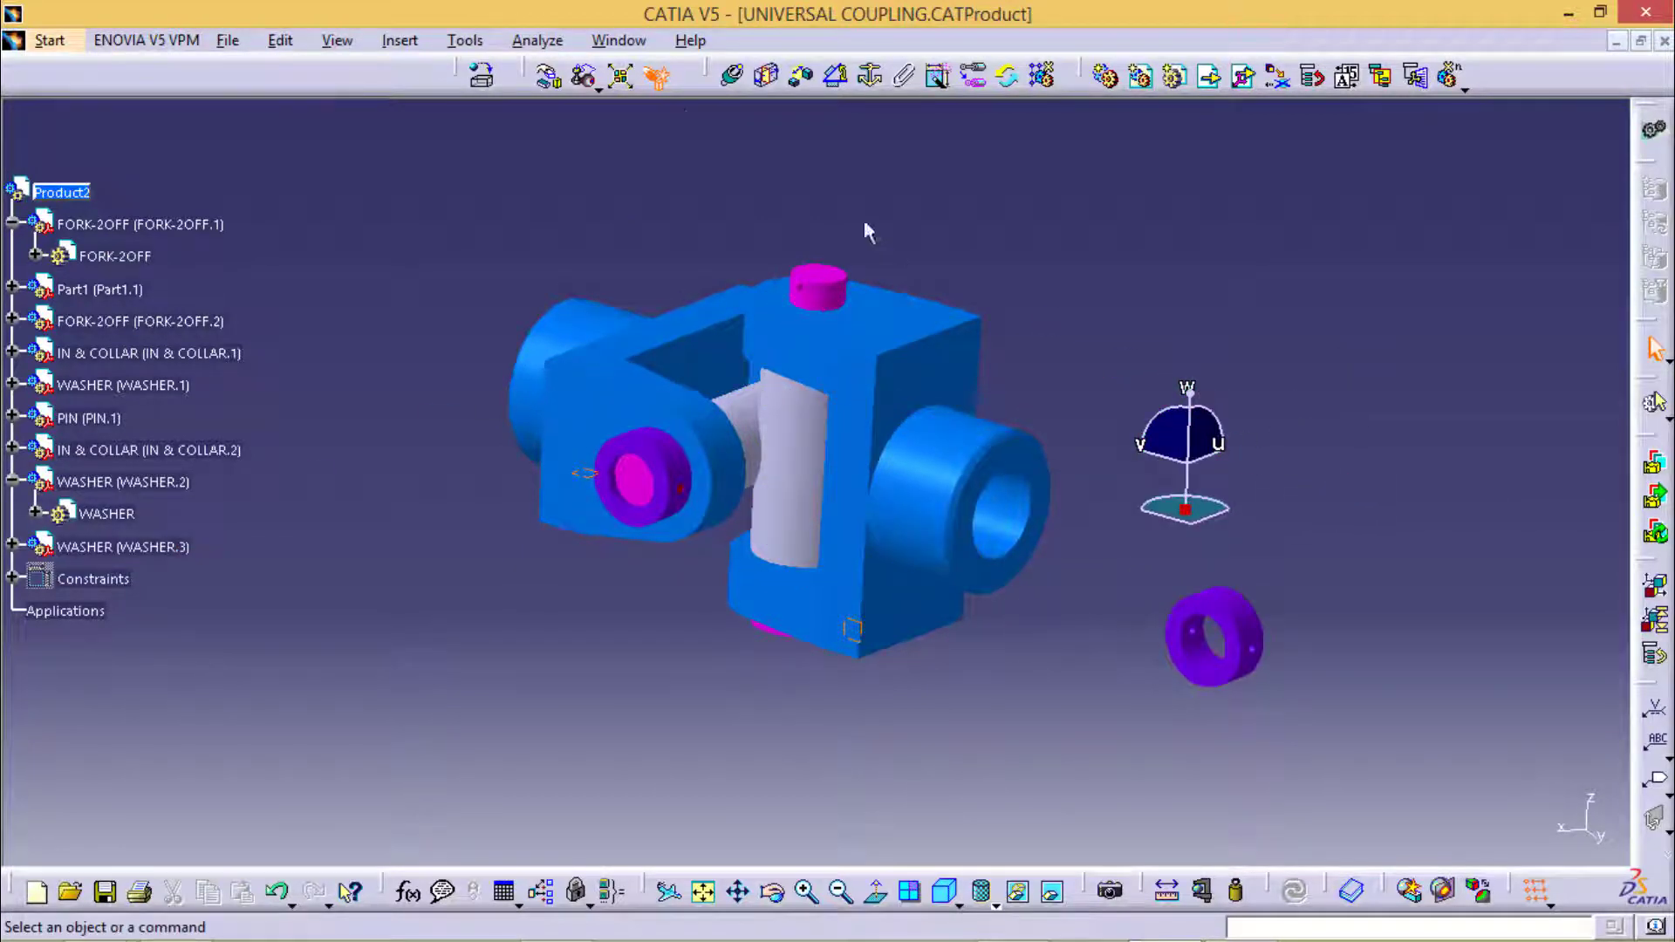
left_click(824, 303)
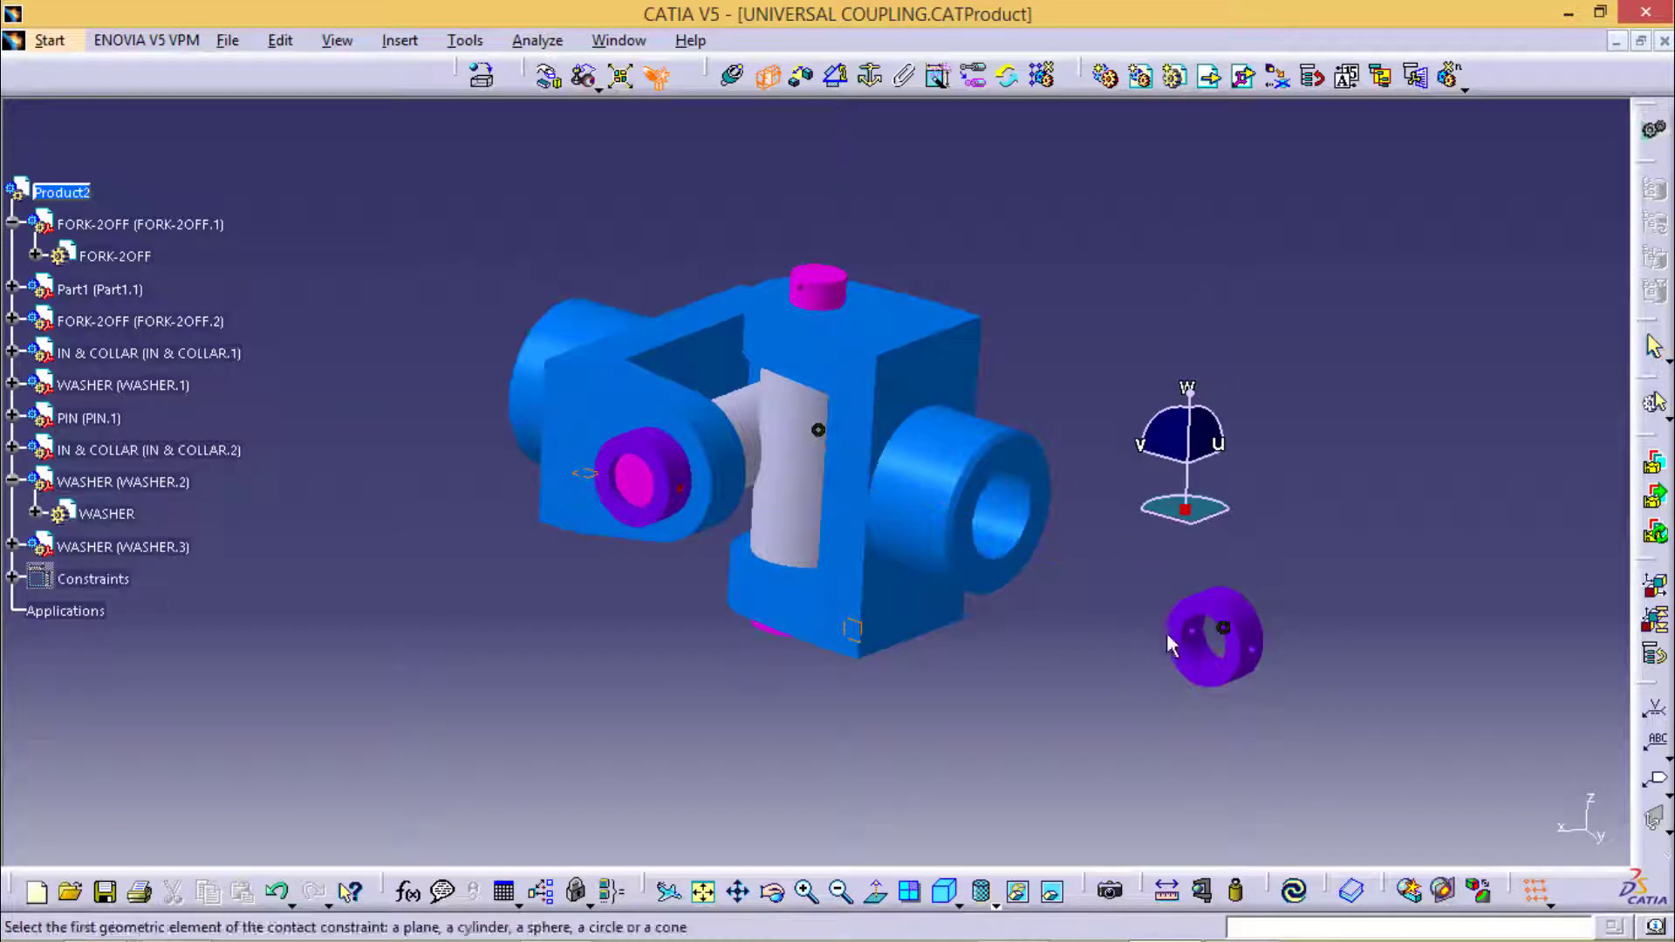
left_click(878, 321)
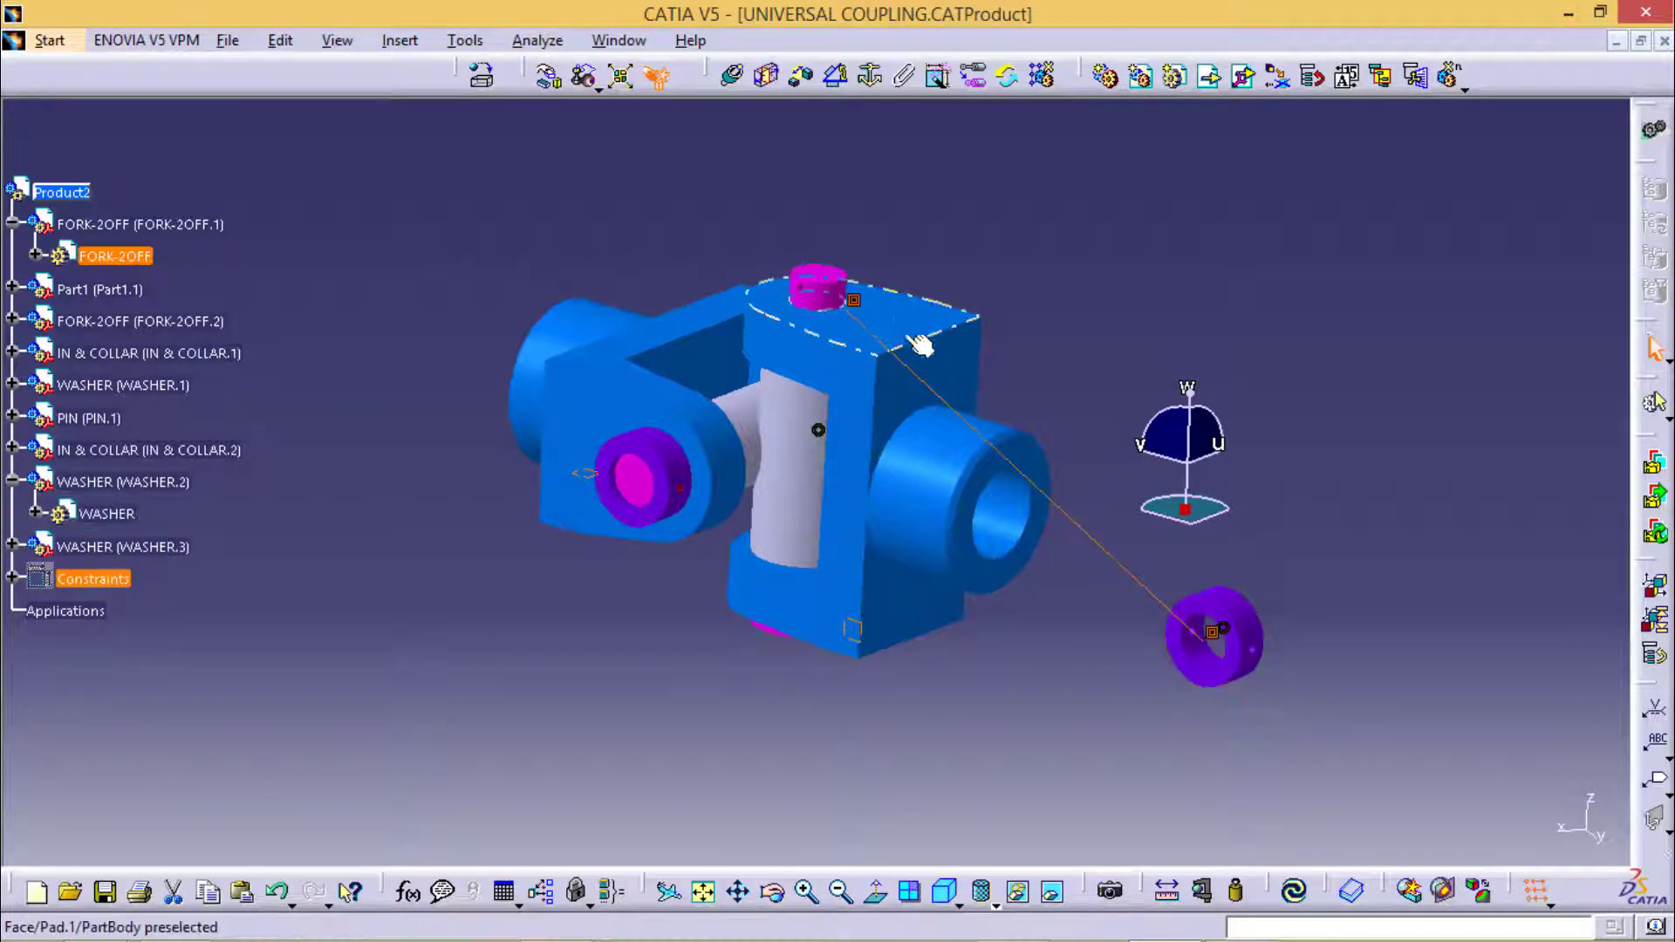
key("ctrl+u")
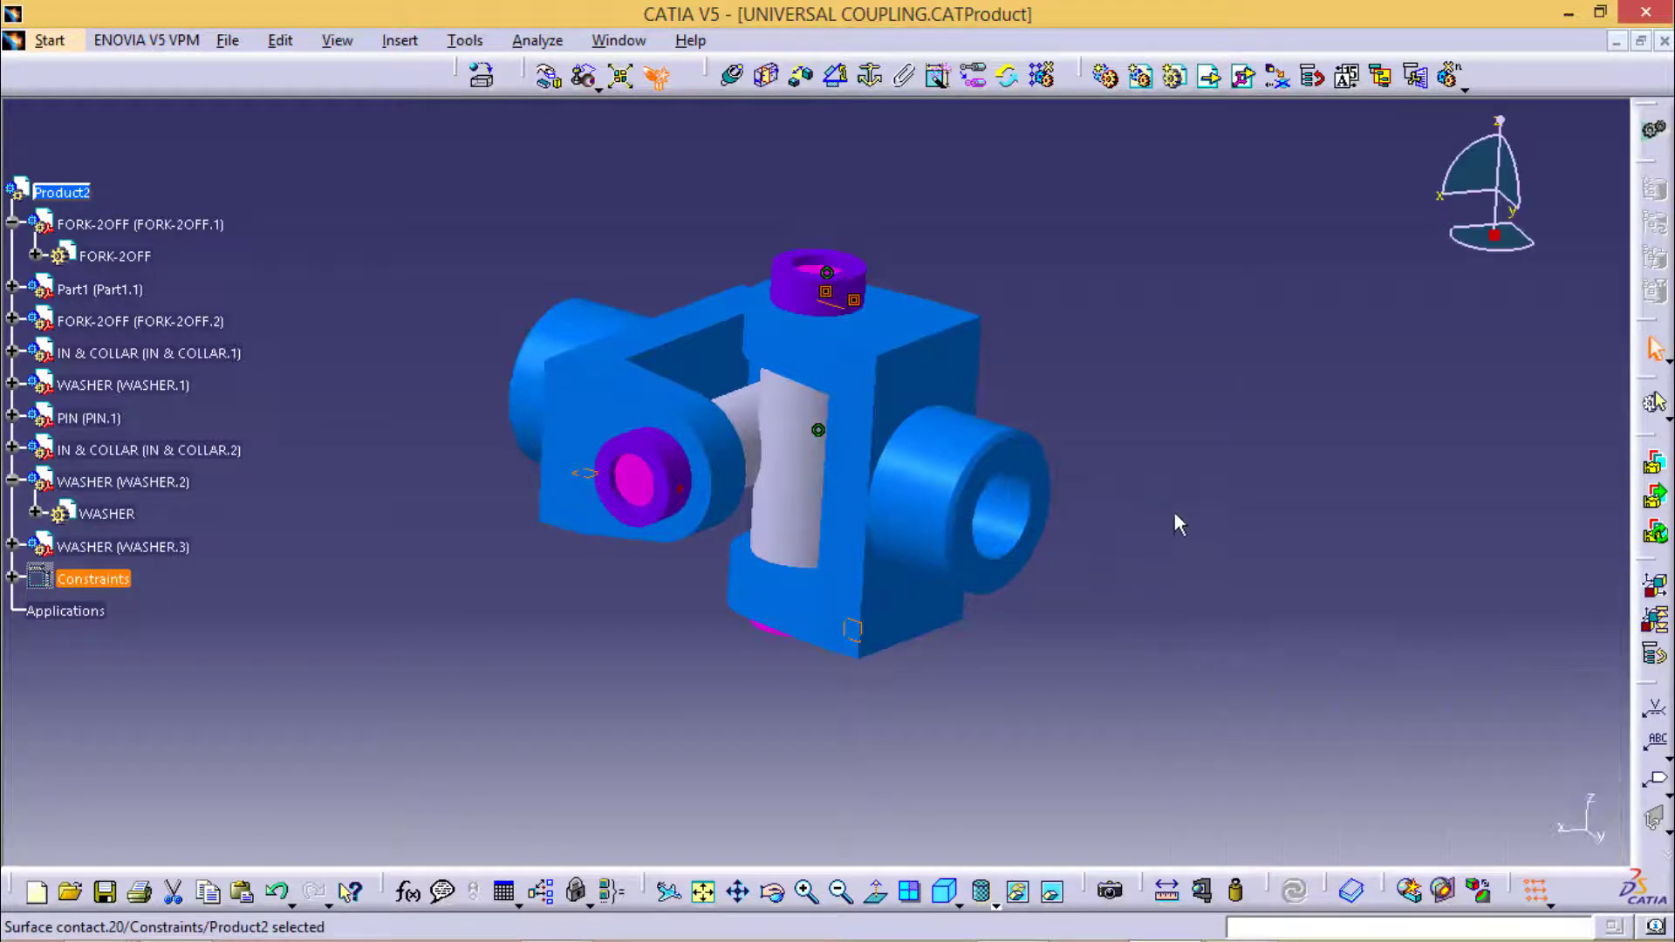
middle_click_drag(1174, 513, 734, 479)
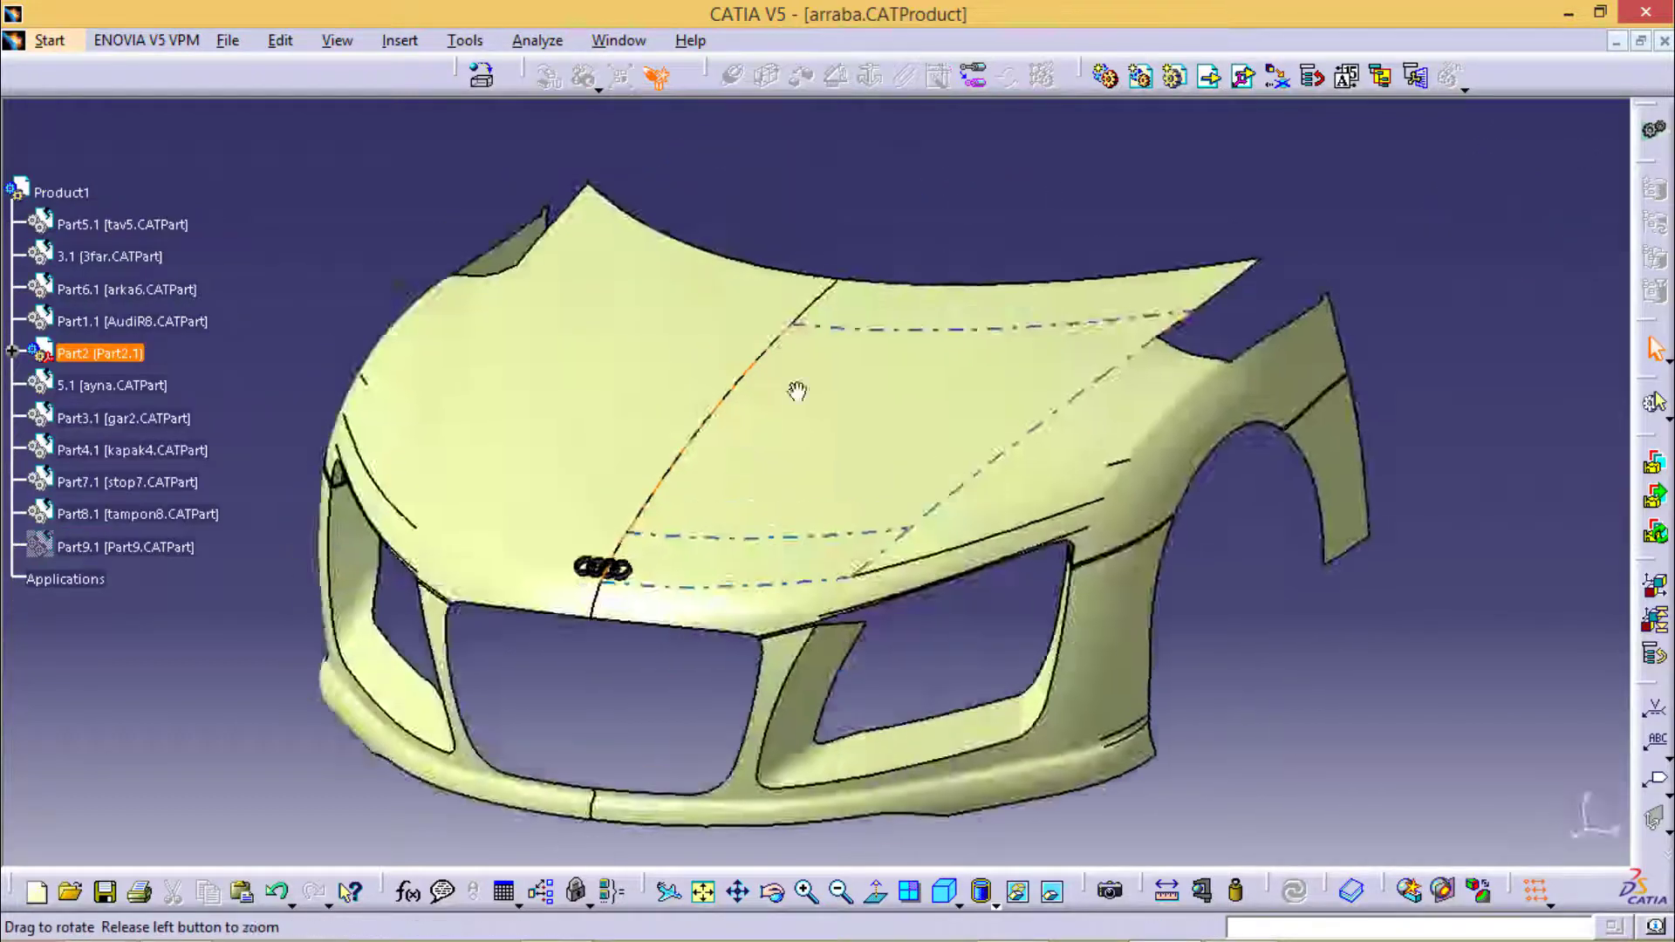
Apply the Aluminium metal material to the car body's Part2
middle_click_drag(796, 390, 913, 427)
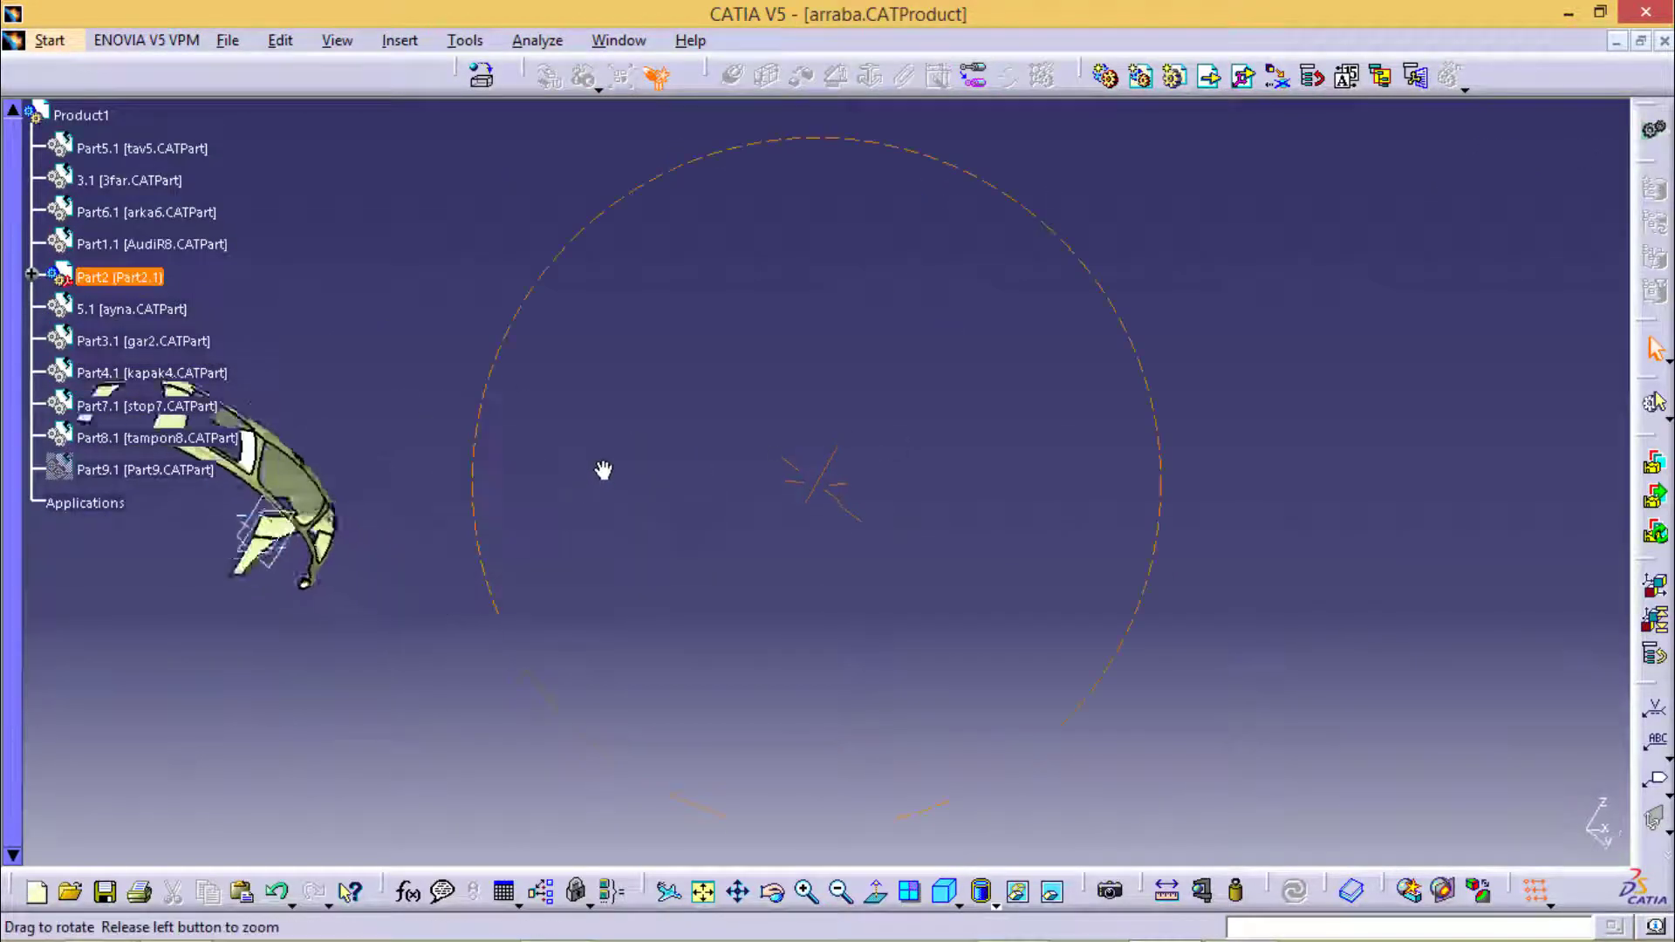
mouse_move(607, 471)
middle_mouse_down()
mouse_move(370, 550)
mouse_move(1129, 516)
mouse_move(748, 430)
mouse_move(872, 570)
mouse_move(759, 707)
mouse_move(909, 329)
mouse_move(722, 194)
mouse_move(764, 486)
mouse_move(733, 517)
mouse_move(738, 698)
middle_mouse_up()
mouse_move(712, 859)
middle_mouse_down()
mouse_move(796, 591)
mouse_move(793, 519)
mouse_move(1028, 691)
middle_mouse_up()
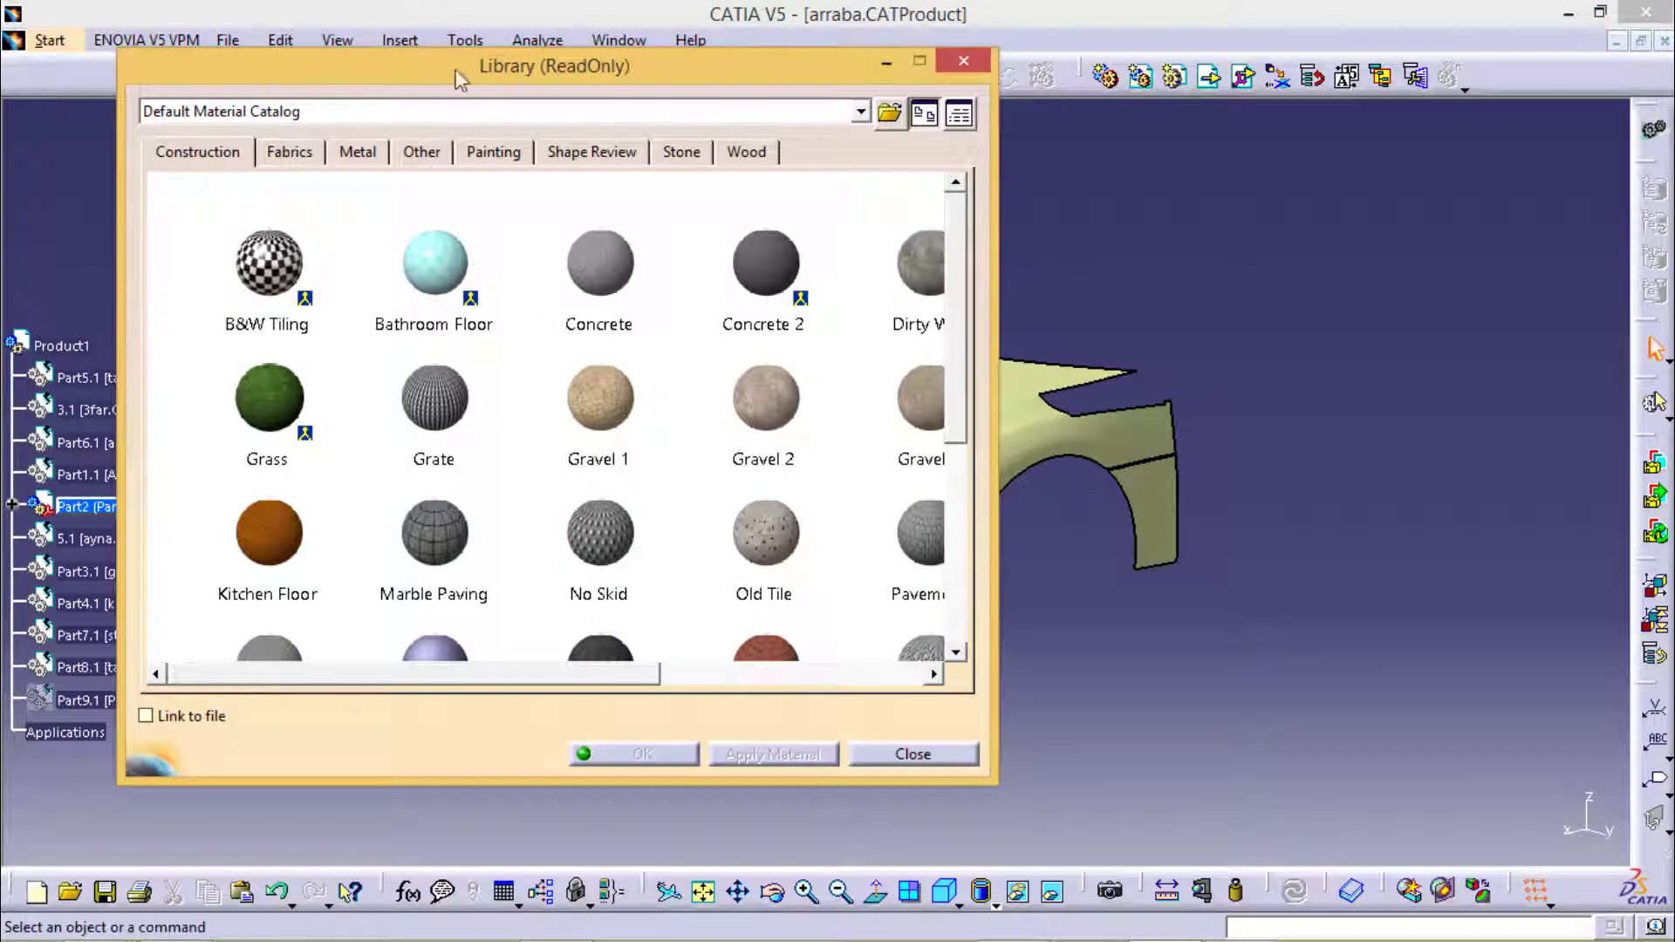
left_click_drag(458, 78, 1186, 59)
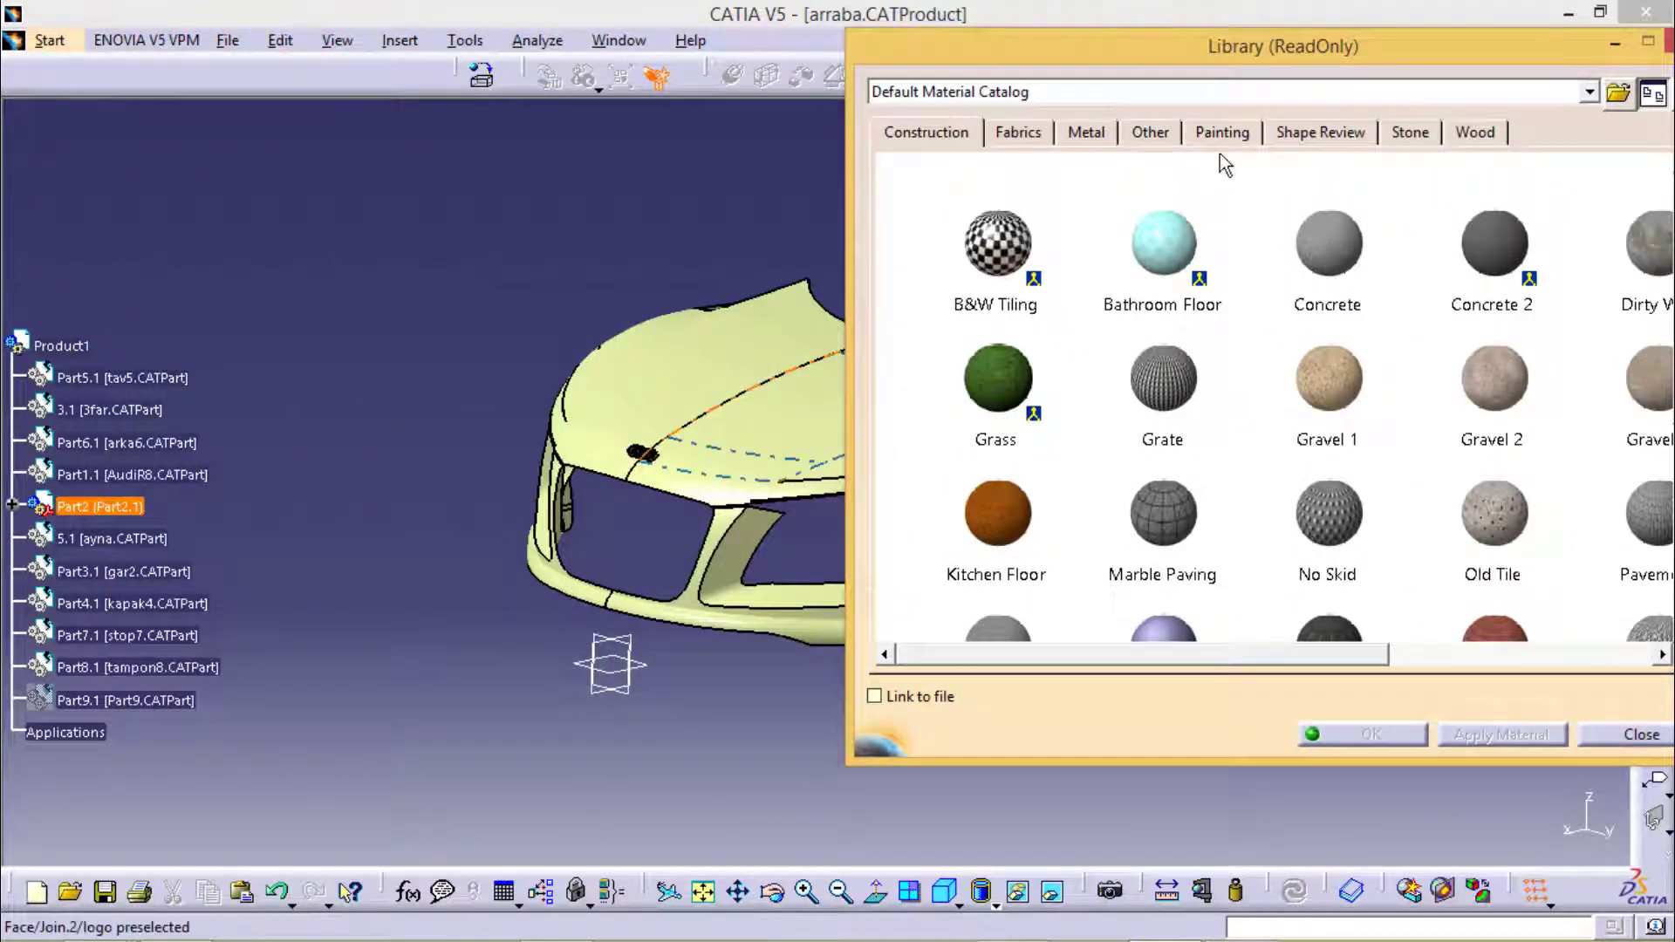
left_click(1088, 132)
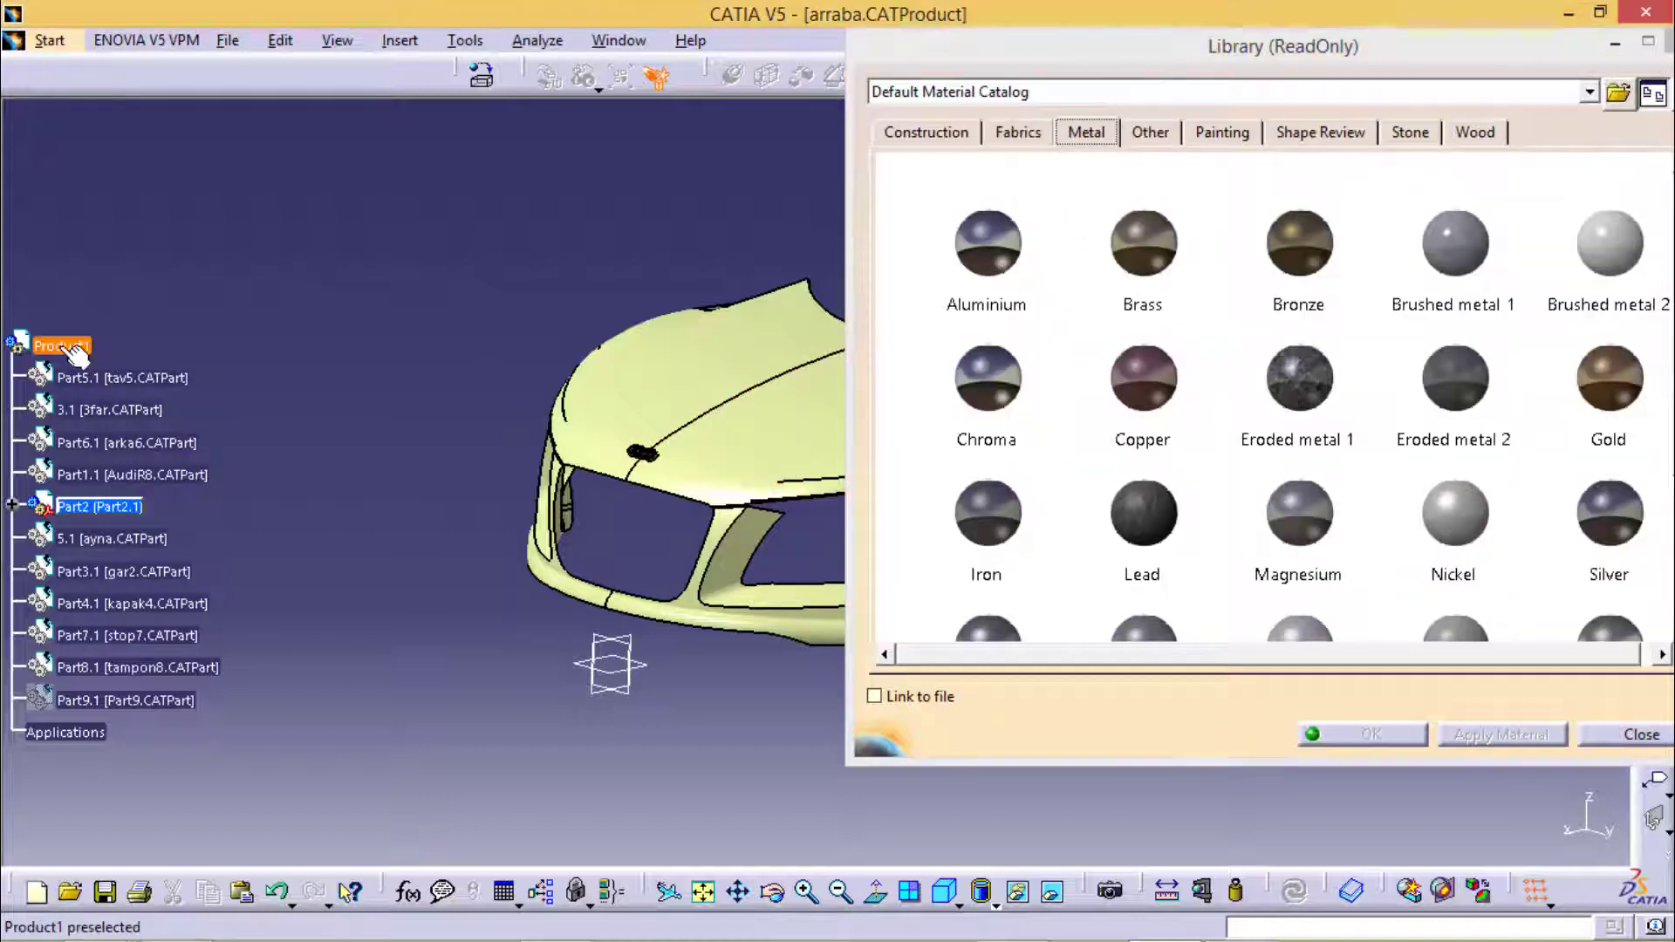
left_click(1014, 251)
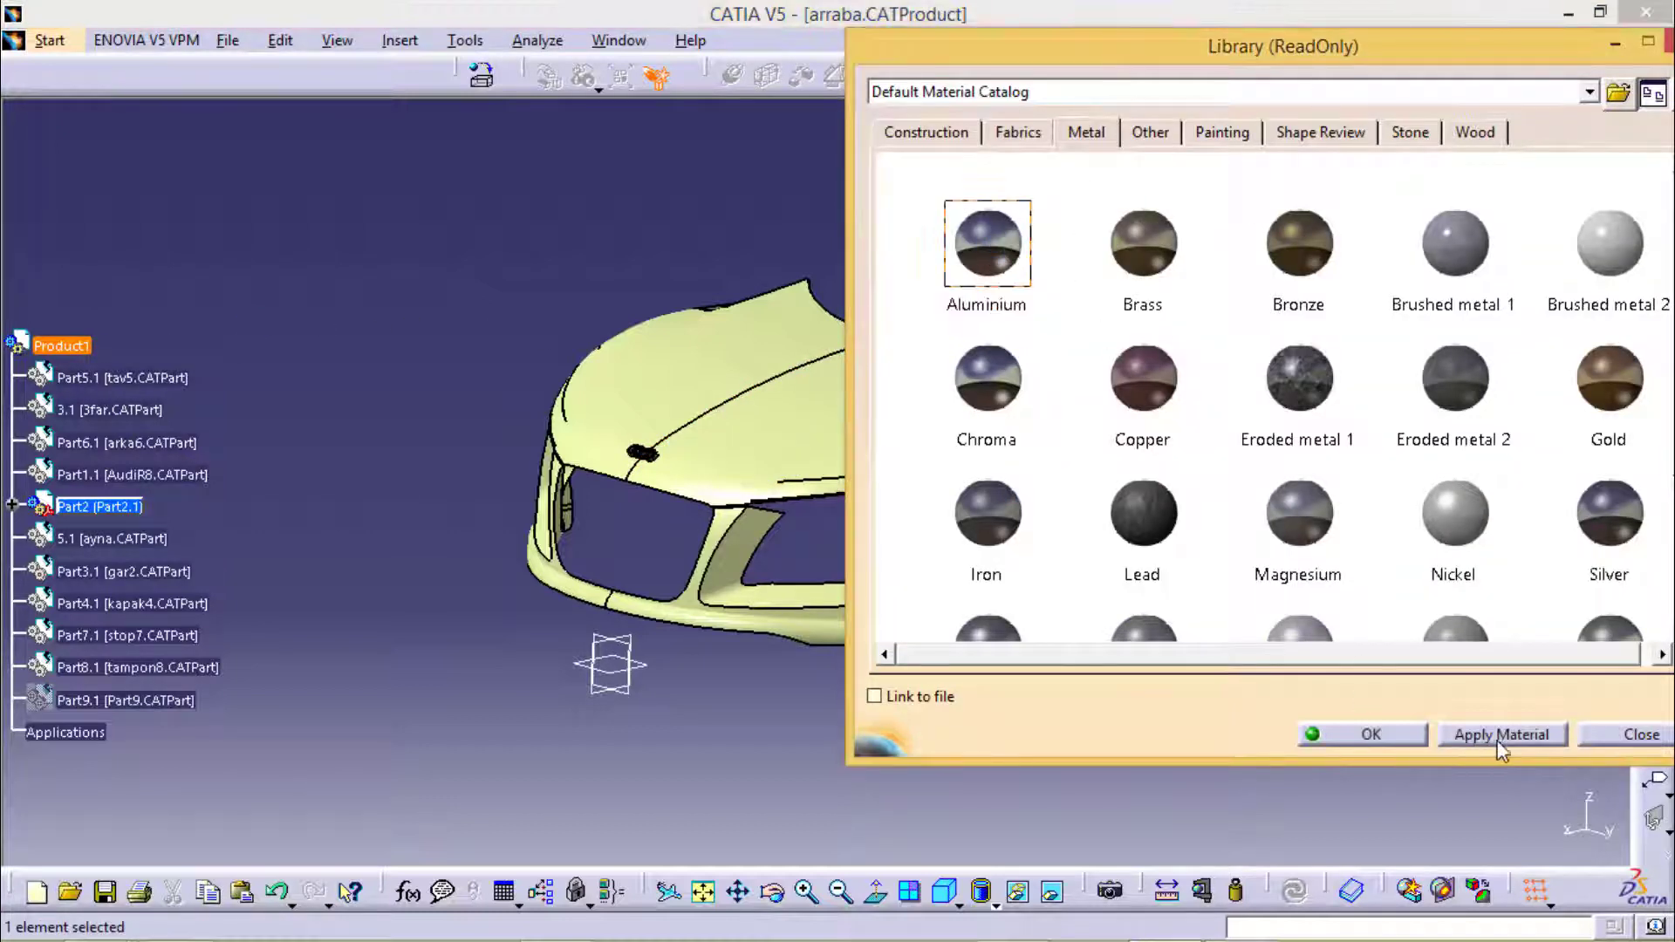
left_click(1378, 735)
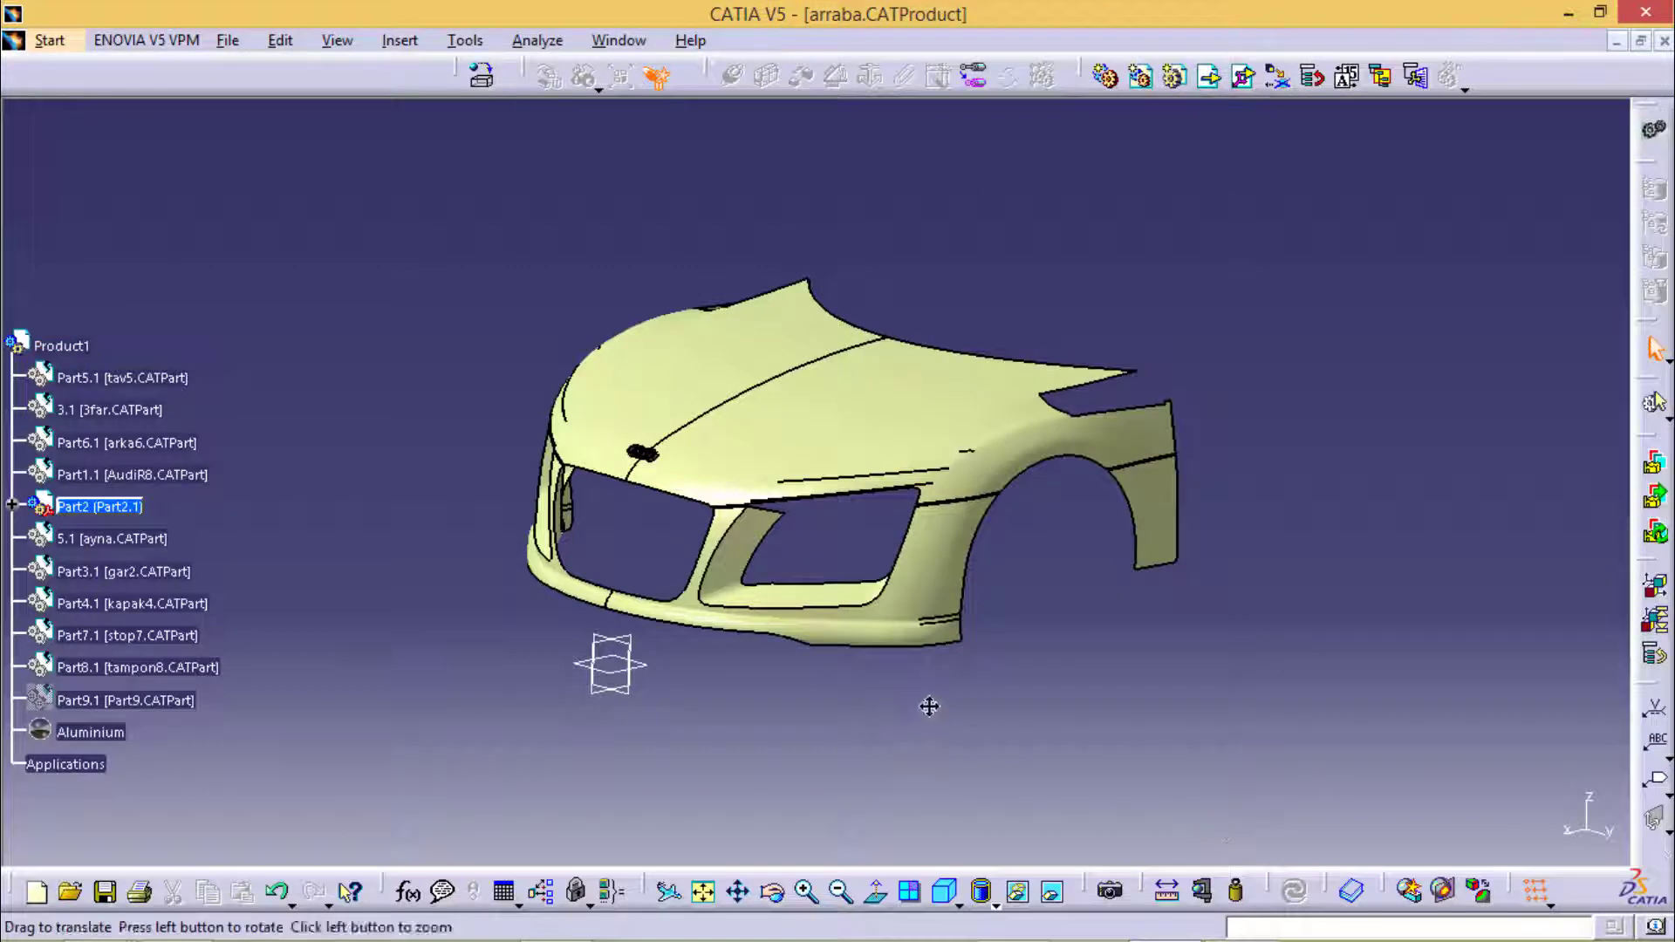
Display the car in Shading with Material and orbit to inspect it
middle_click_drag(929, 707, 1017, 710)
left_click(984, 894)
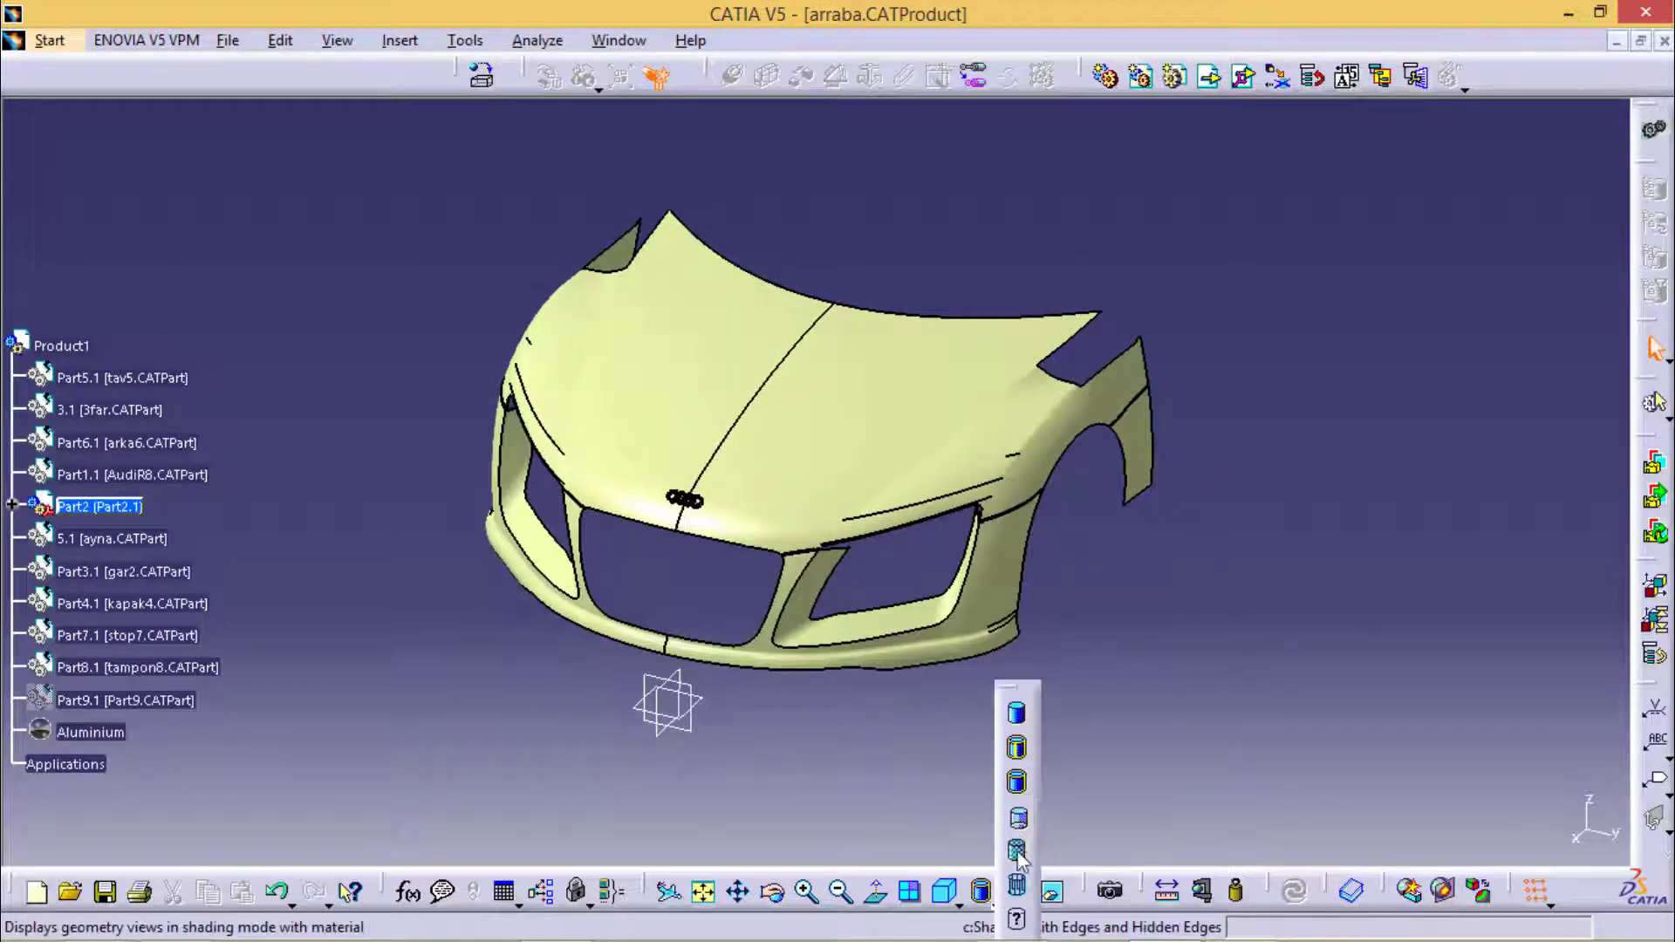
left_click(1017, 853)
mouse_move(1073, 681)
middle_mouse_down()
mouse_move(1246, 520)
mouse_move(1353, 389)
mouse_move(778, 479)
mouse_move(875, 374)
mouse_move(687, 391)
mouse_move(733, 529)
middle_mouse_up()
In Aluminium's lighting properties, set ambient 0.67, diffuse 0.10, roughness 0.68, transparency 0.07, refraction 3.00, reflectivity 0.63
left_click(698, 597)
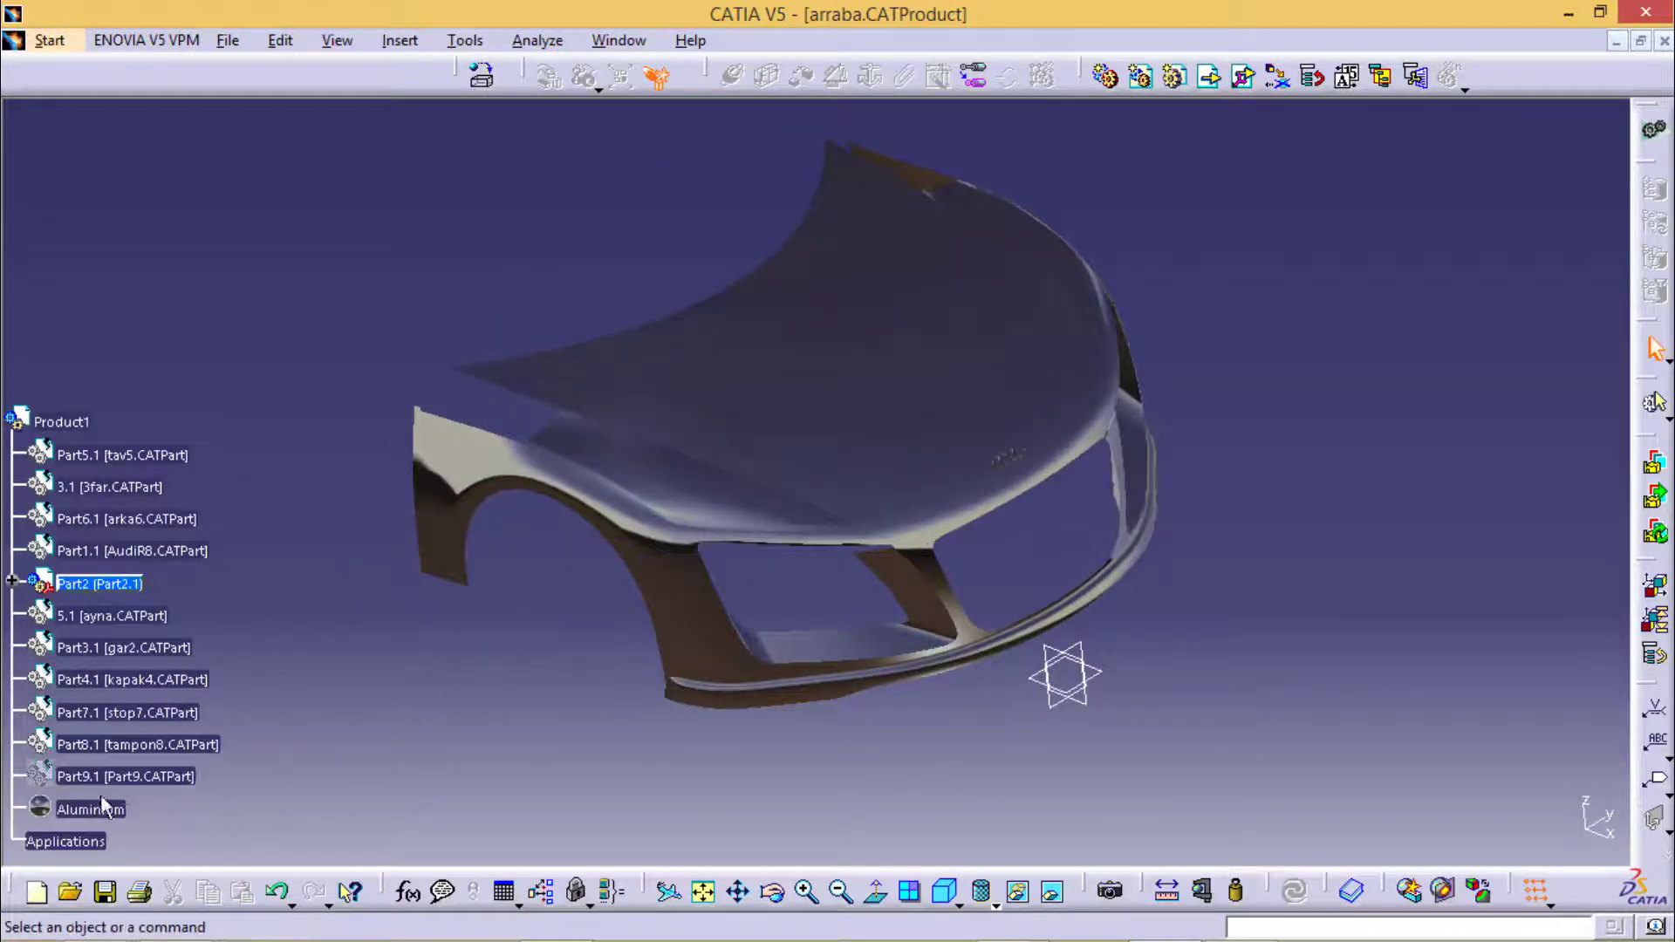
left_click(530, 736)
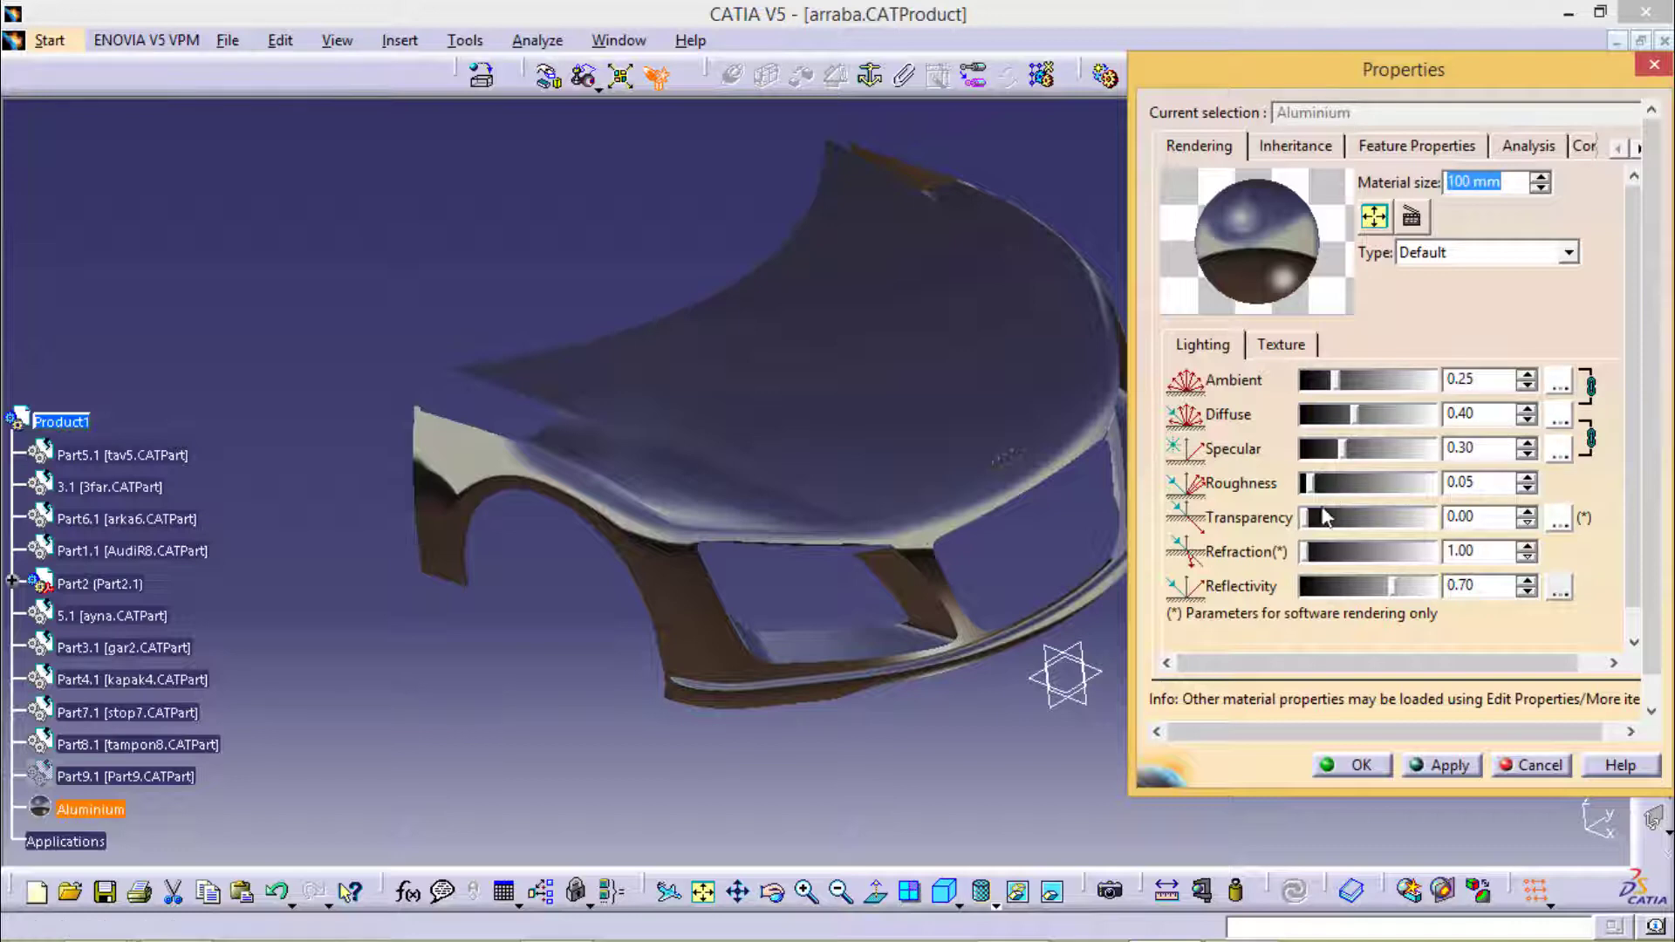
left_click_drag(1309, 552, 1439, 555)
mouse_move(1341, 389)
left_mouse_down()
mouse_move(1396, 382)
mouse_move(1314, 417)
left_mouse_up()
left_click(1341, 418)
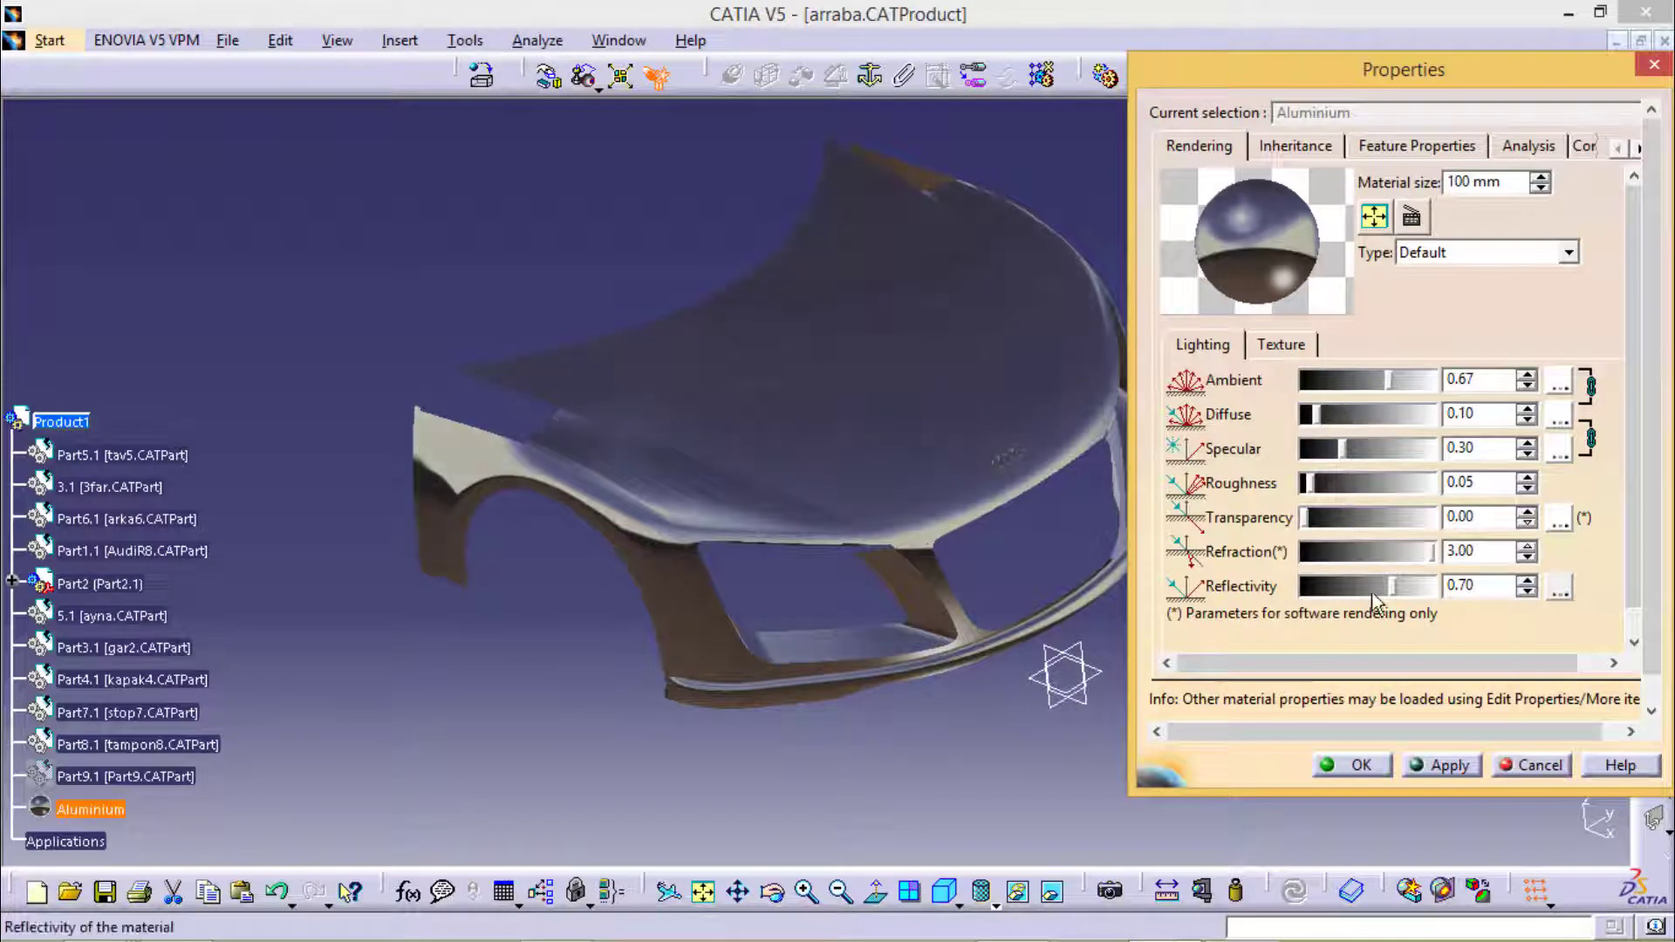
mouse_move(1394, 589)
left_mouse_down()
mouse_move(1336, 594)
mouse_move(1384, 589)
left_mouse_up()
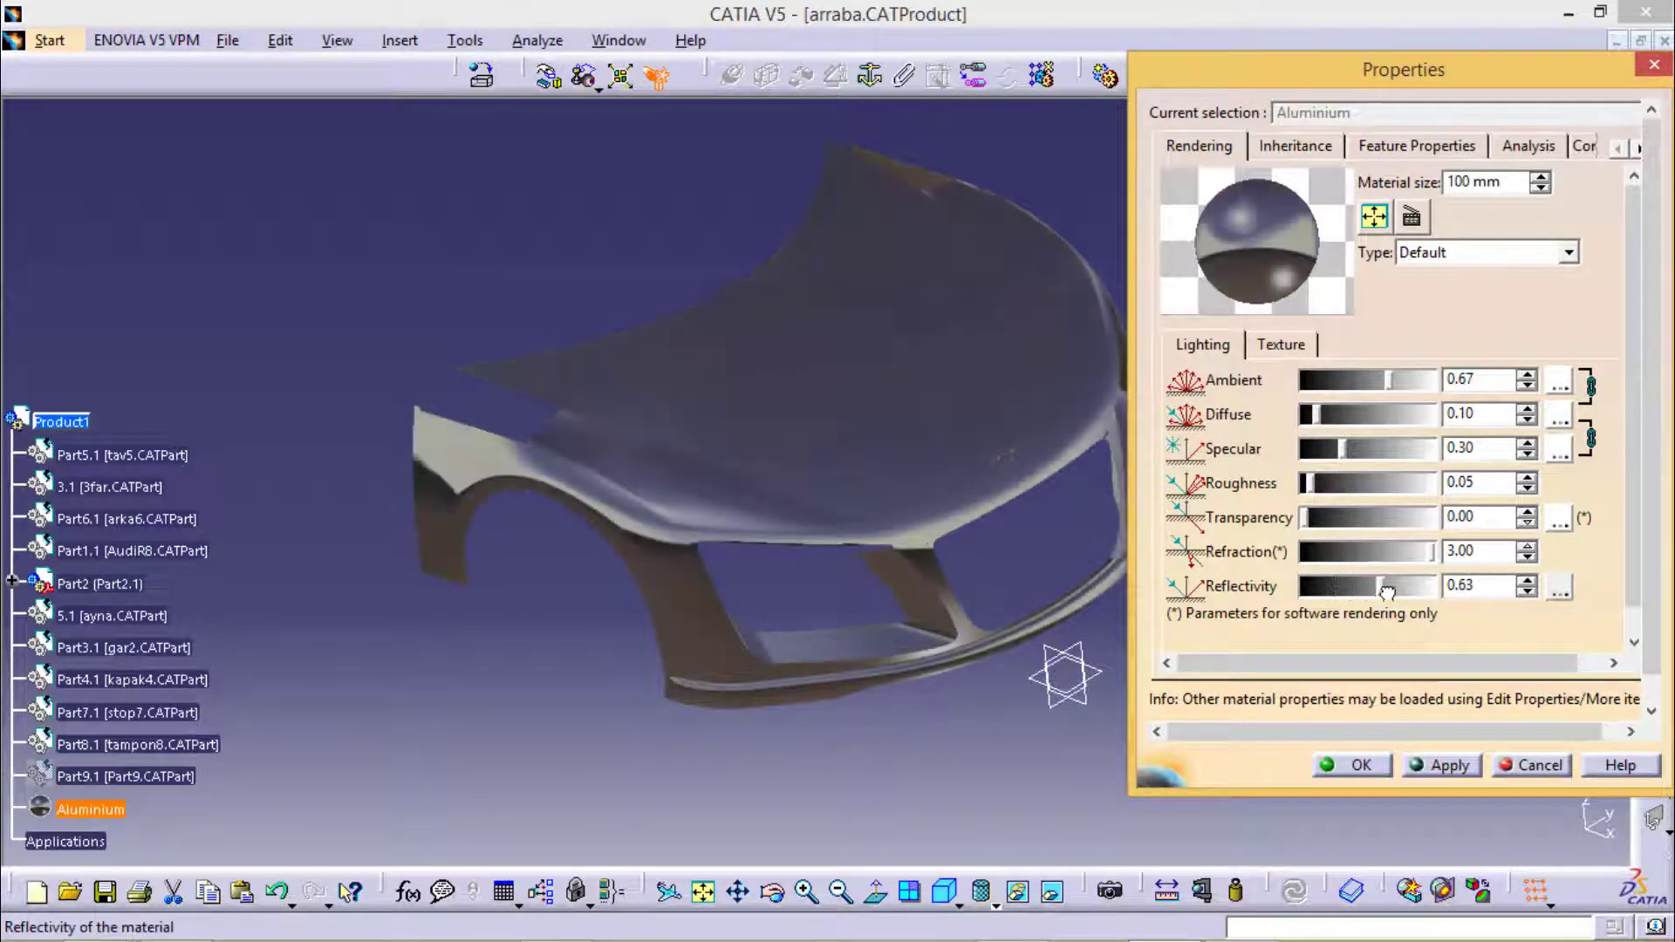
mouse_move(1305, 521)
left_mouse_down()
mouse_move(1333, 521)
mouse_move(1309, 520)
mouse_move(1365, 484)
left_mouse_up()
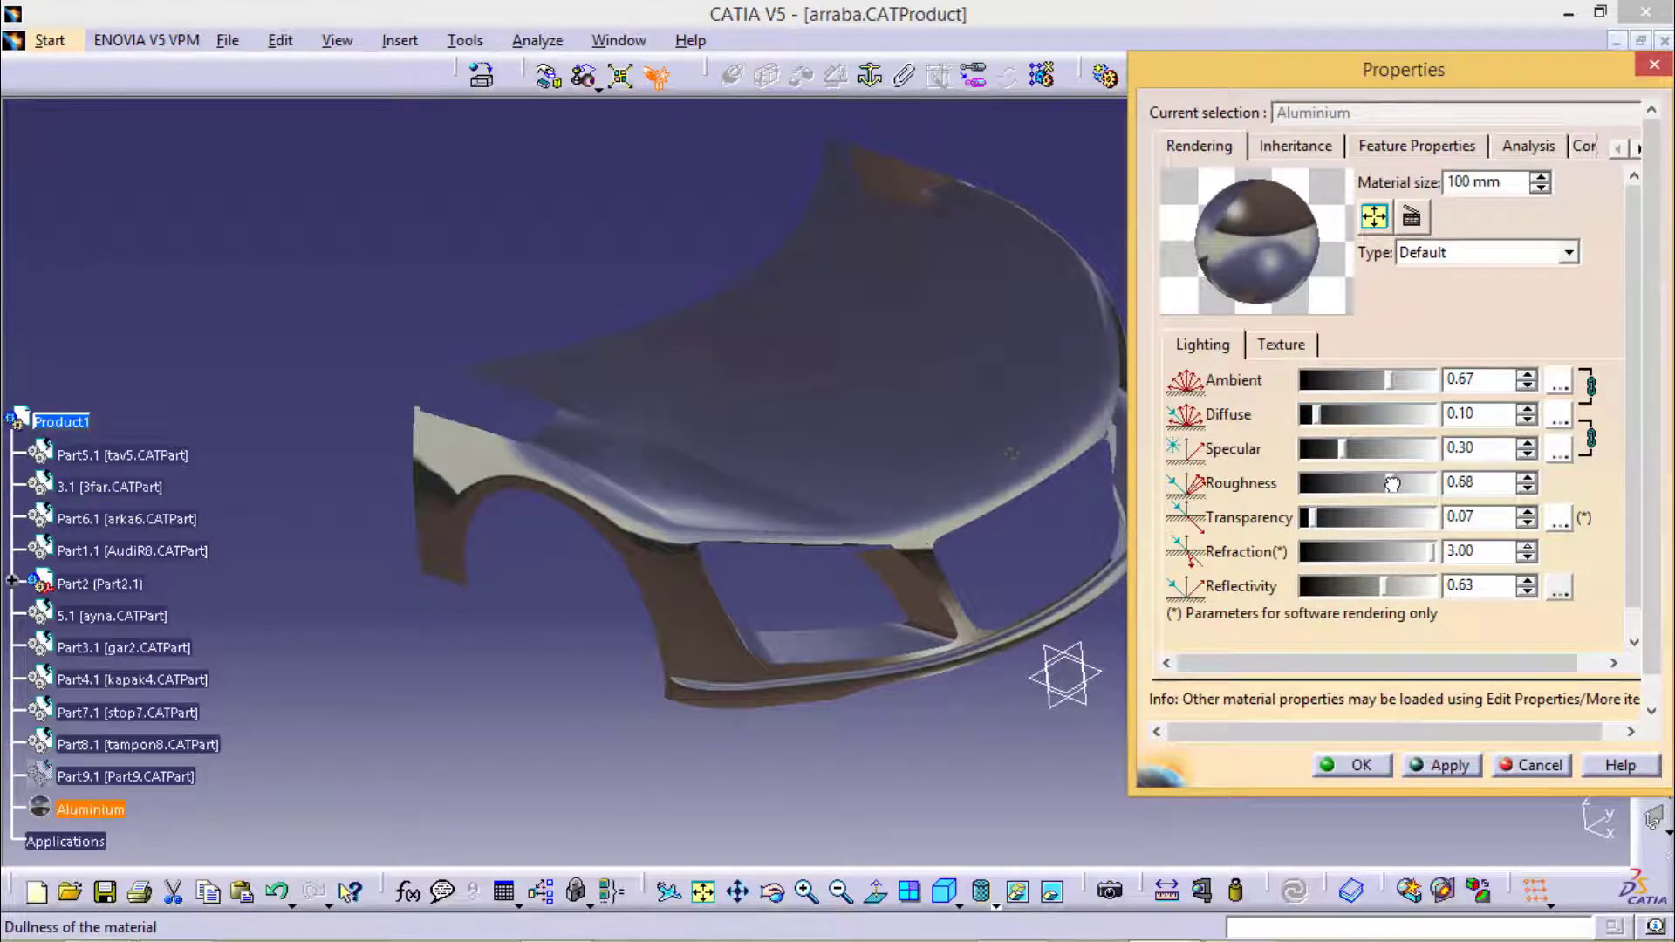
left_click(1443, 765)
Render the aluminium car body in an Easy shooting outdoor scene with a snowy building backdrop
left_click(1354, 765)
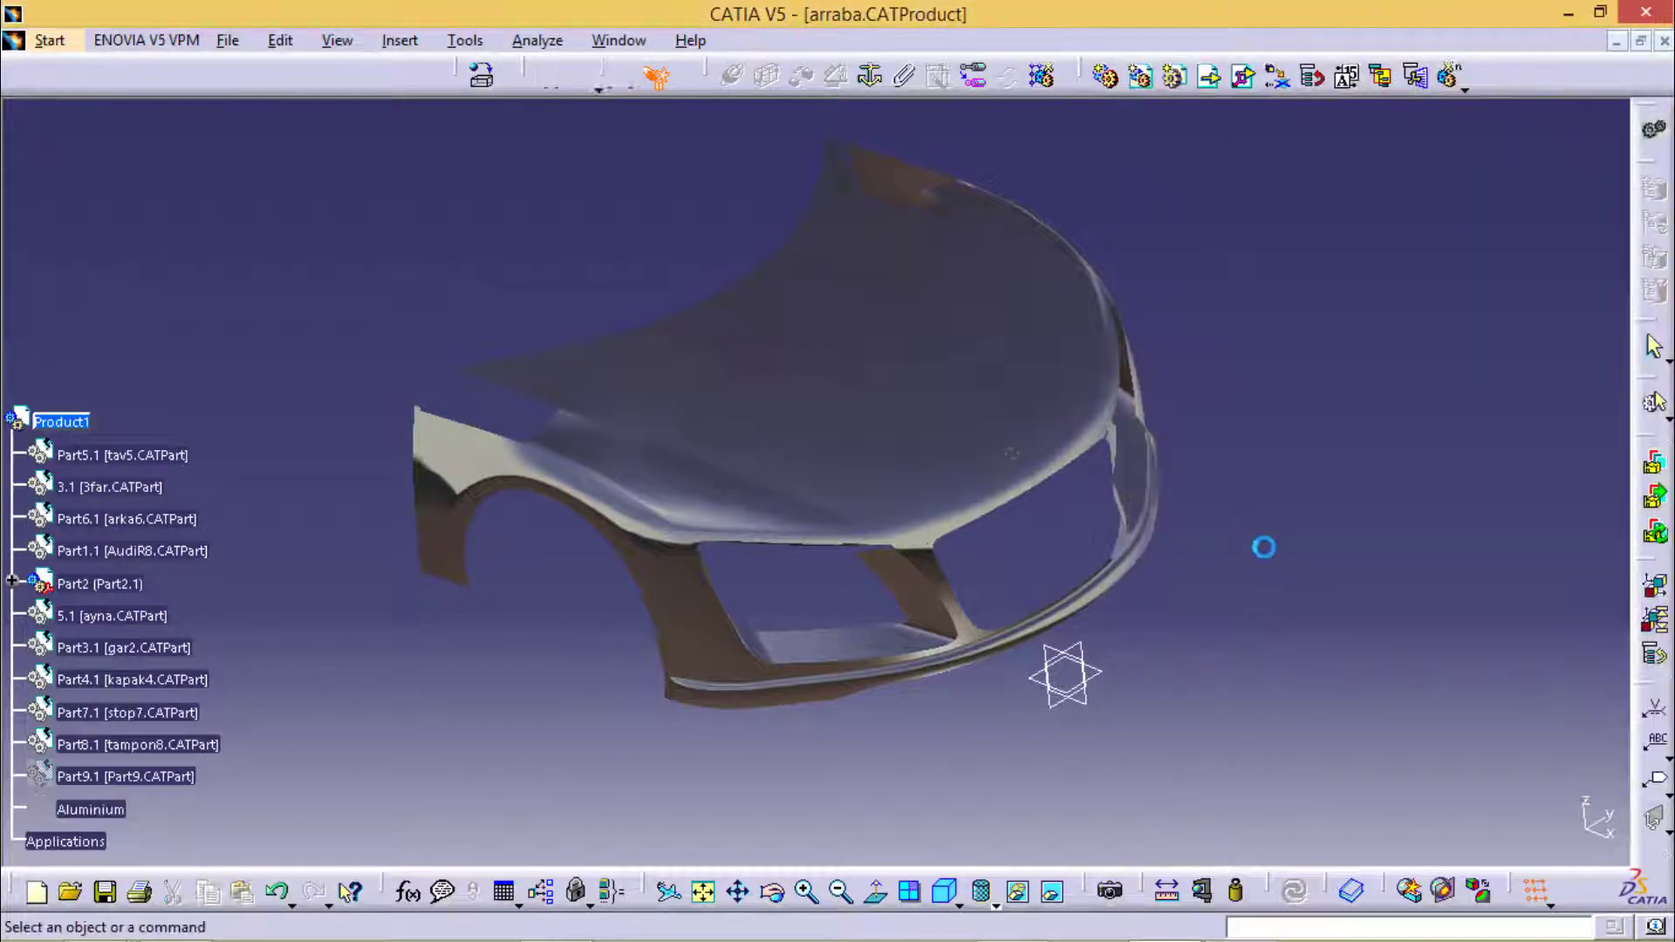
mouse_move(1265, 547)
middle_mouse_down()
mouse_move(997, 593)
mouse_move(898, 741)
mouse_move(1196, 413)
mouse_move(946, 441)
middle_mouse_up()
left_click(1110, 890)
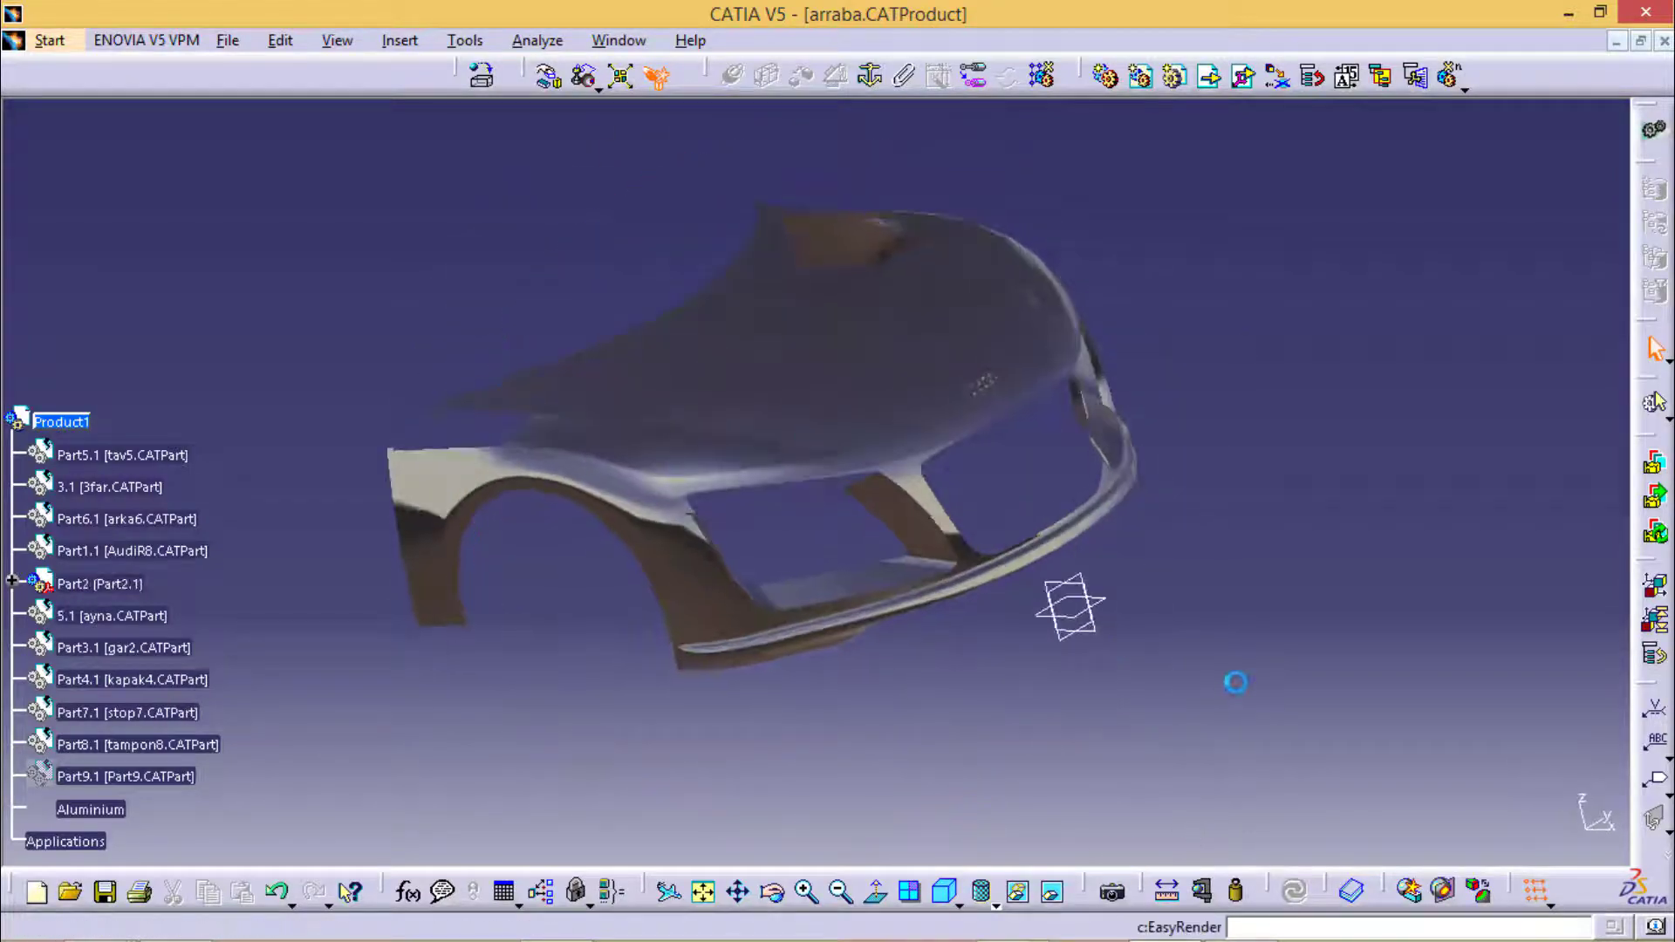
mouse_move(1069, 620)
middle_mouse_down()
mouse_move(898, 554)
mouse_move(898, 636)
mouse_move(804, 669)
mouse_move(722, 396)
mouse_move(793, 508)
mouse_move(748, 646)
mouse_move(767, 568)
mouse_move(808, 584)
mouse_move(766, 646)
middle_mouse_up()
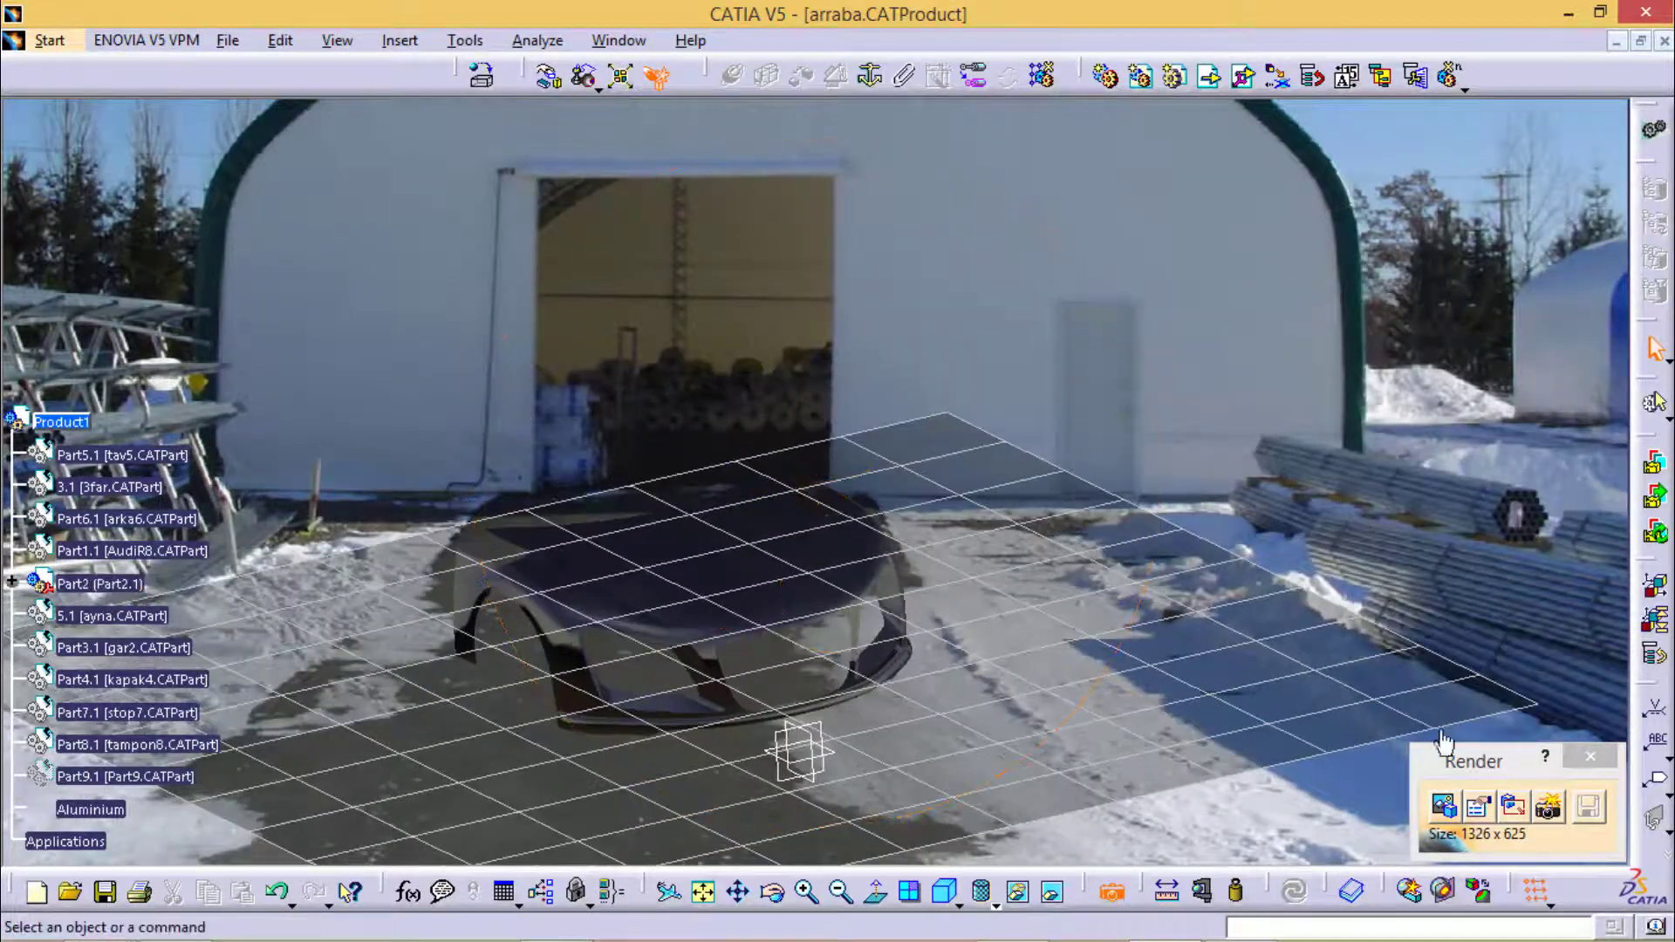
left_click(1544, 805)
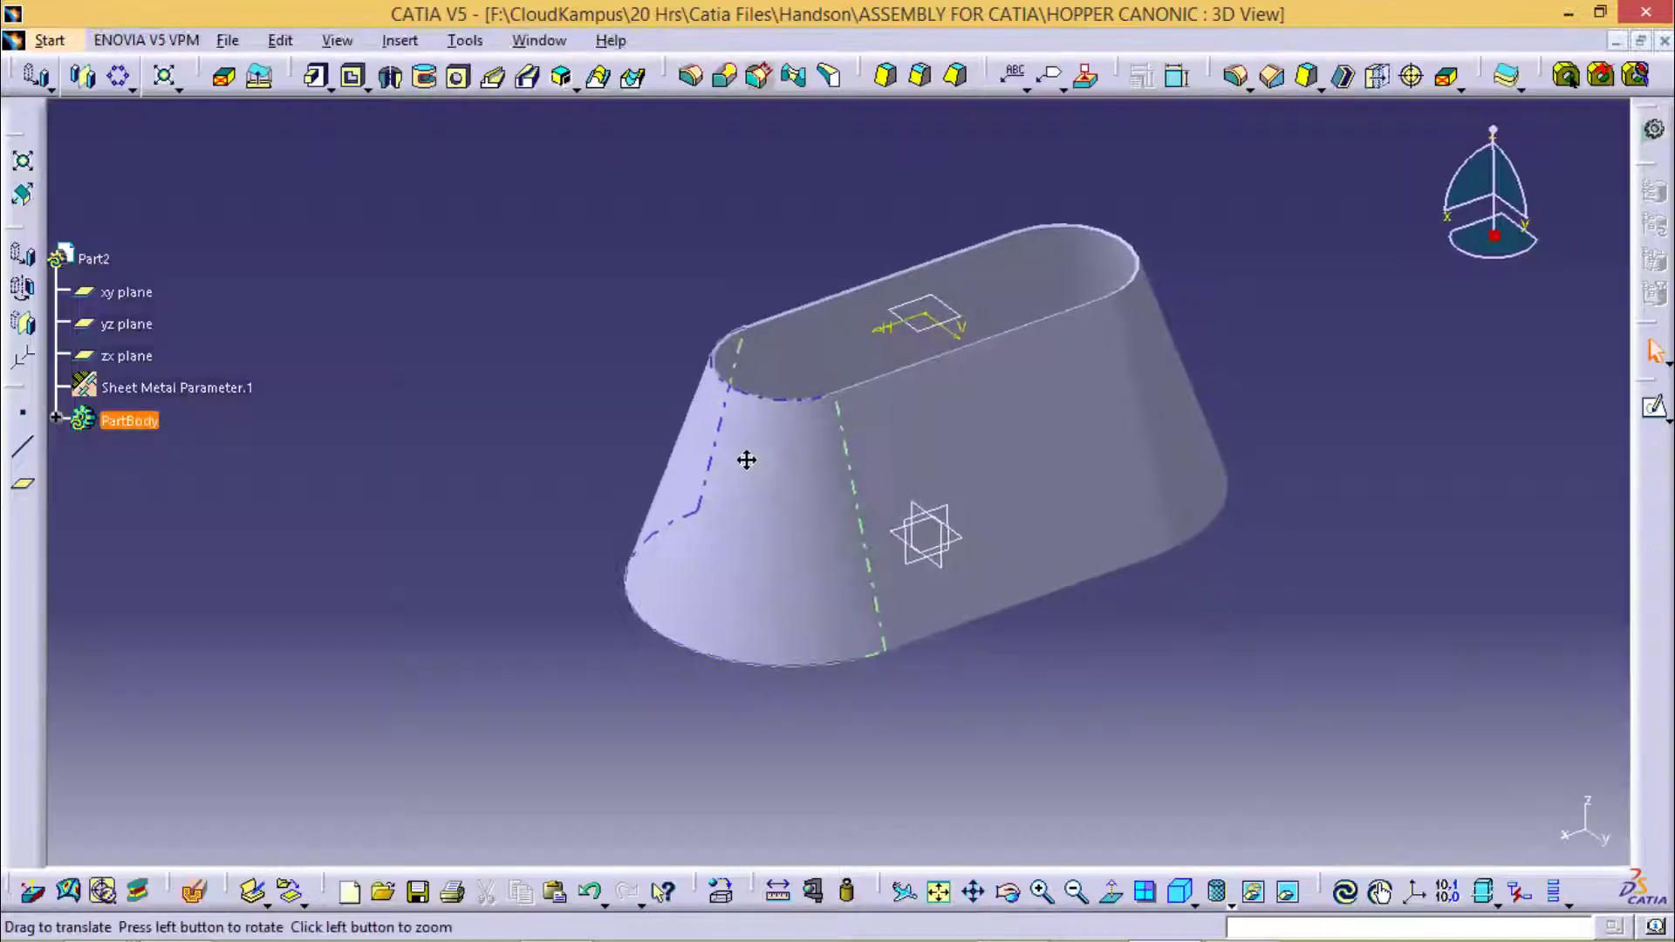
Switch the HOPPER CANONIC part into the Generative Sheetmetal Design workbench
mouse_move(748, 456)
middle_mouse_down()
mouse_move(640, 246)
mouse_move(1241, 396)
mouse_move(658, 292)
mouse_move(531, 390)
mouse_move(699, 382)
mouse_move(490, 212)
middle_mouse_up()
left_click(48, 44)
mouse_move(121, 98)
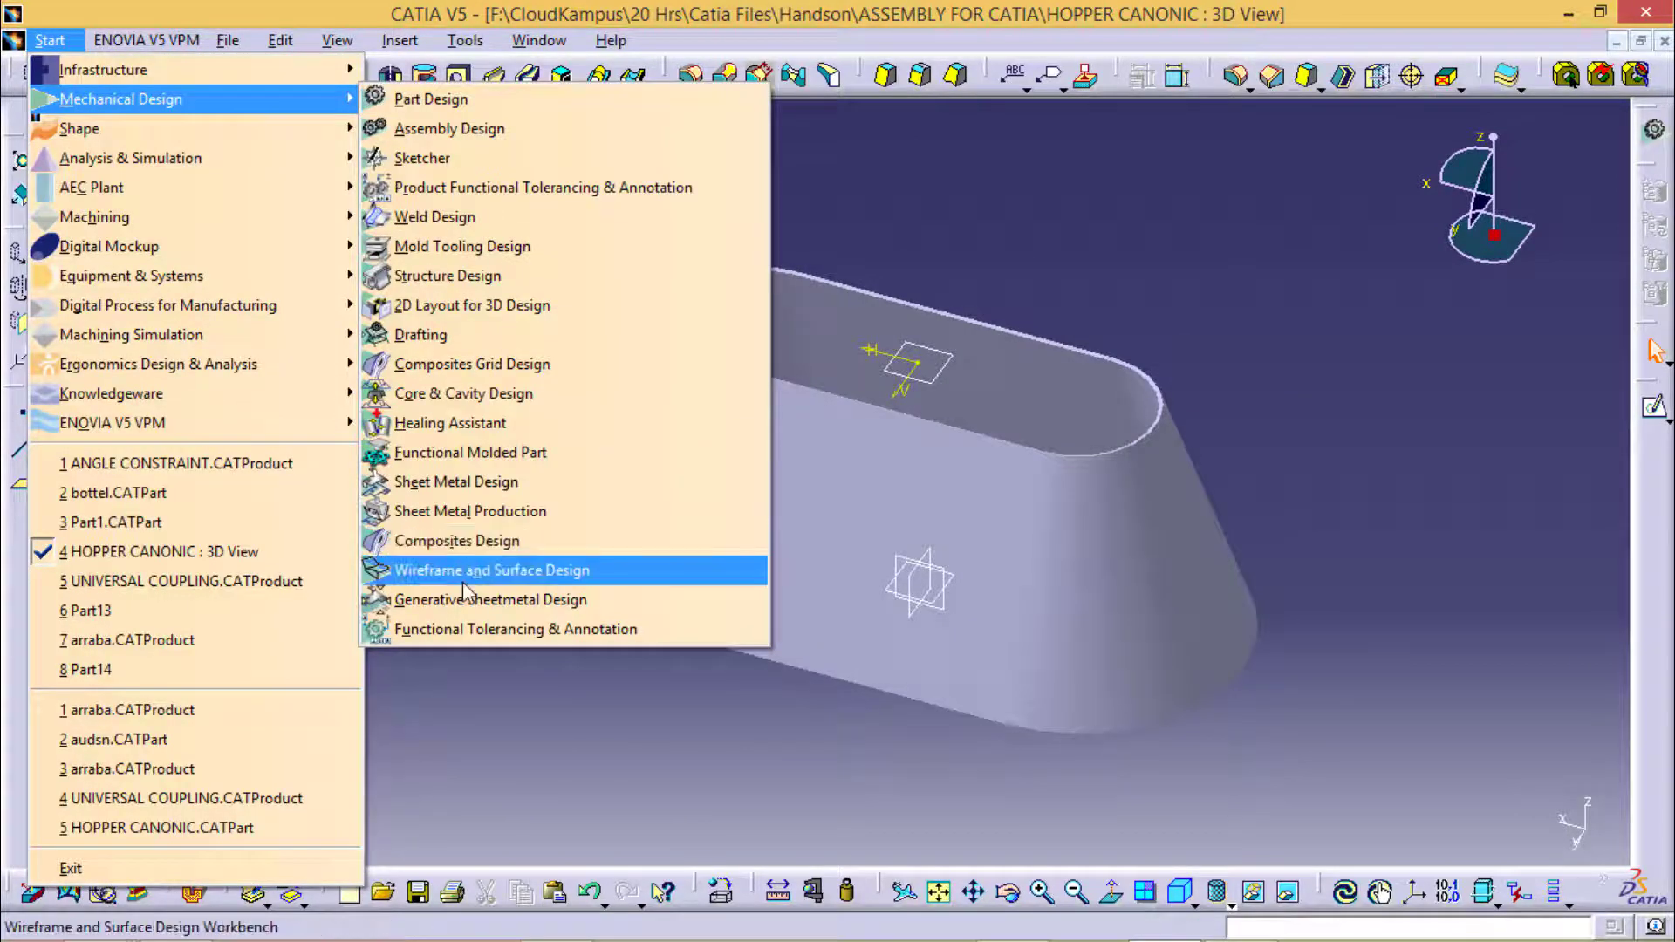
left_click(471, 601)
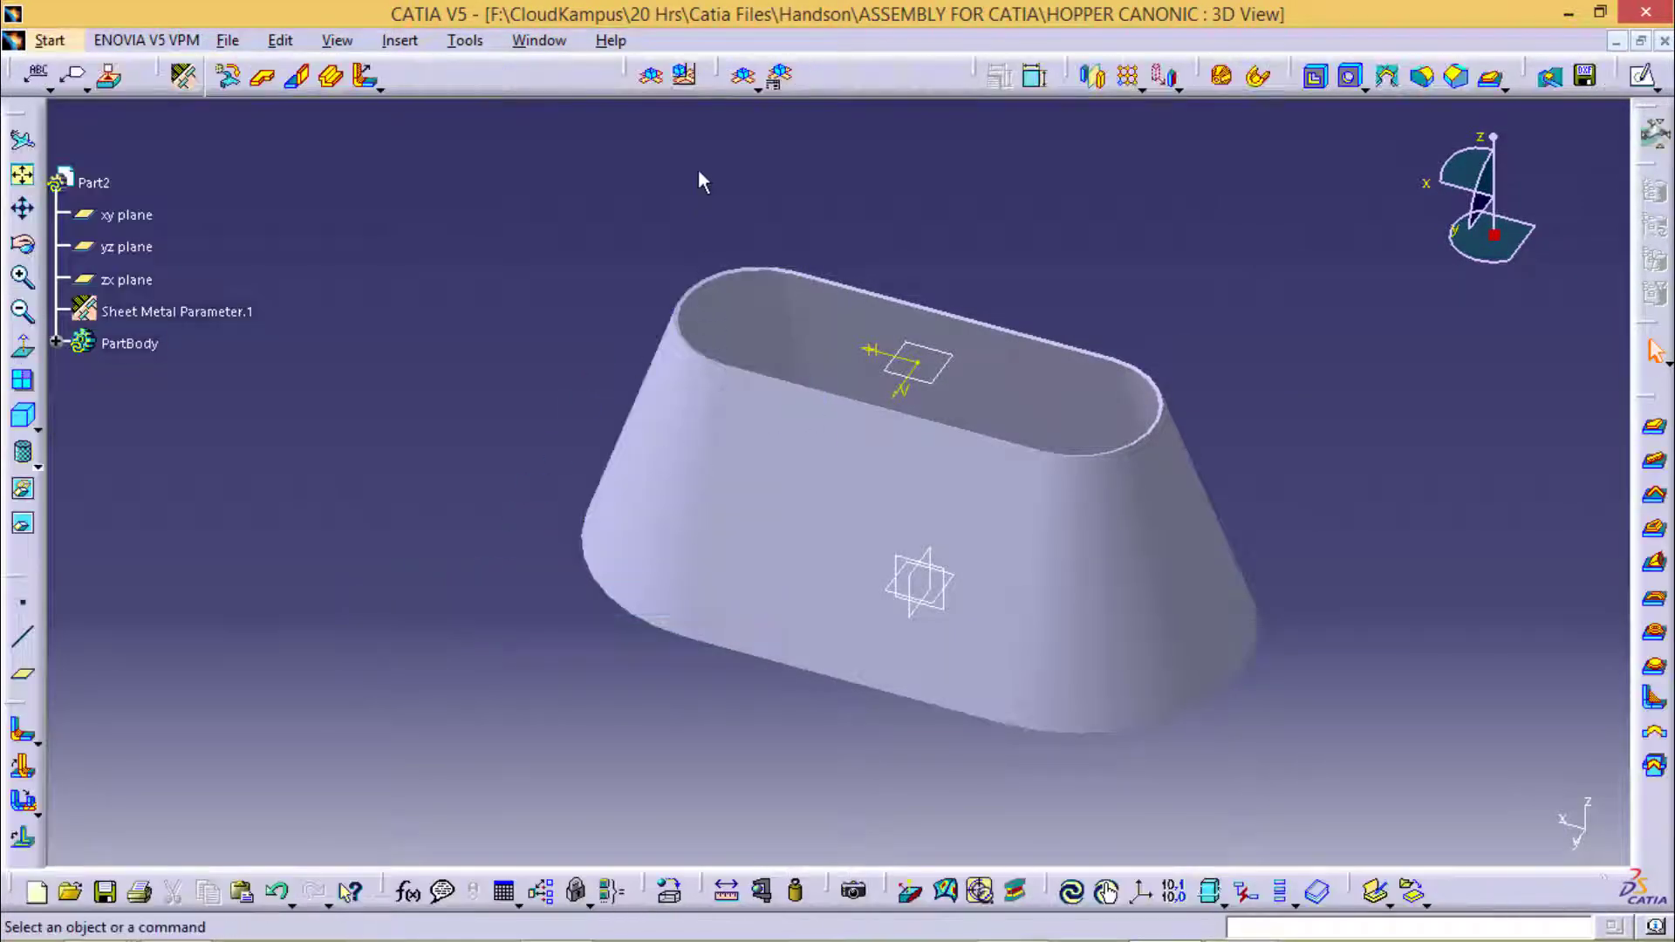
Unfold the hopper into its flat pattern, inspect it, then fold it back into 3D
left_click(744, 76)
mouse_move(718, 393)
middle_mouse_down()
mouse_move(886, 482)
mouse_move(646, 557)
middle_mouse_up()
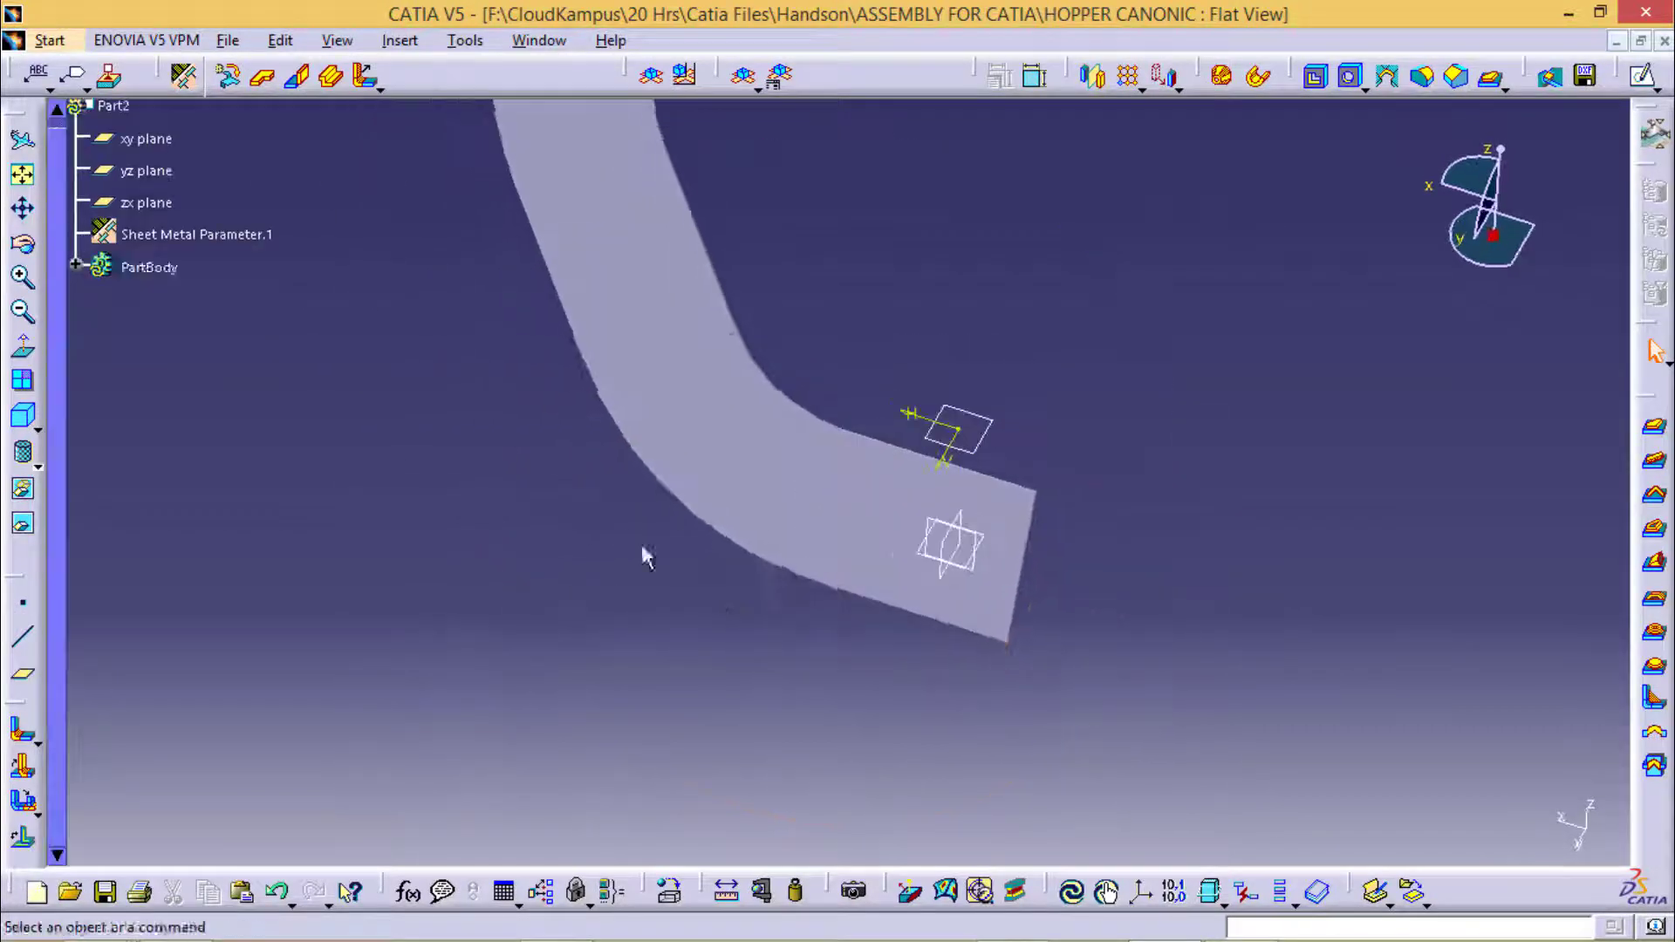
mouse_move(663, 194)
middle_mouse_down()
mouse_move(767, 497)
mouse_move(917, 195)
mouse_move(869, 474)
mouse_move(730, 269)
mouse_move(568, 584)
mouse_move(901, 191)
mouse_move(752, 617)
mouse_move(730, 280)
middle_mouse_up()
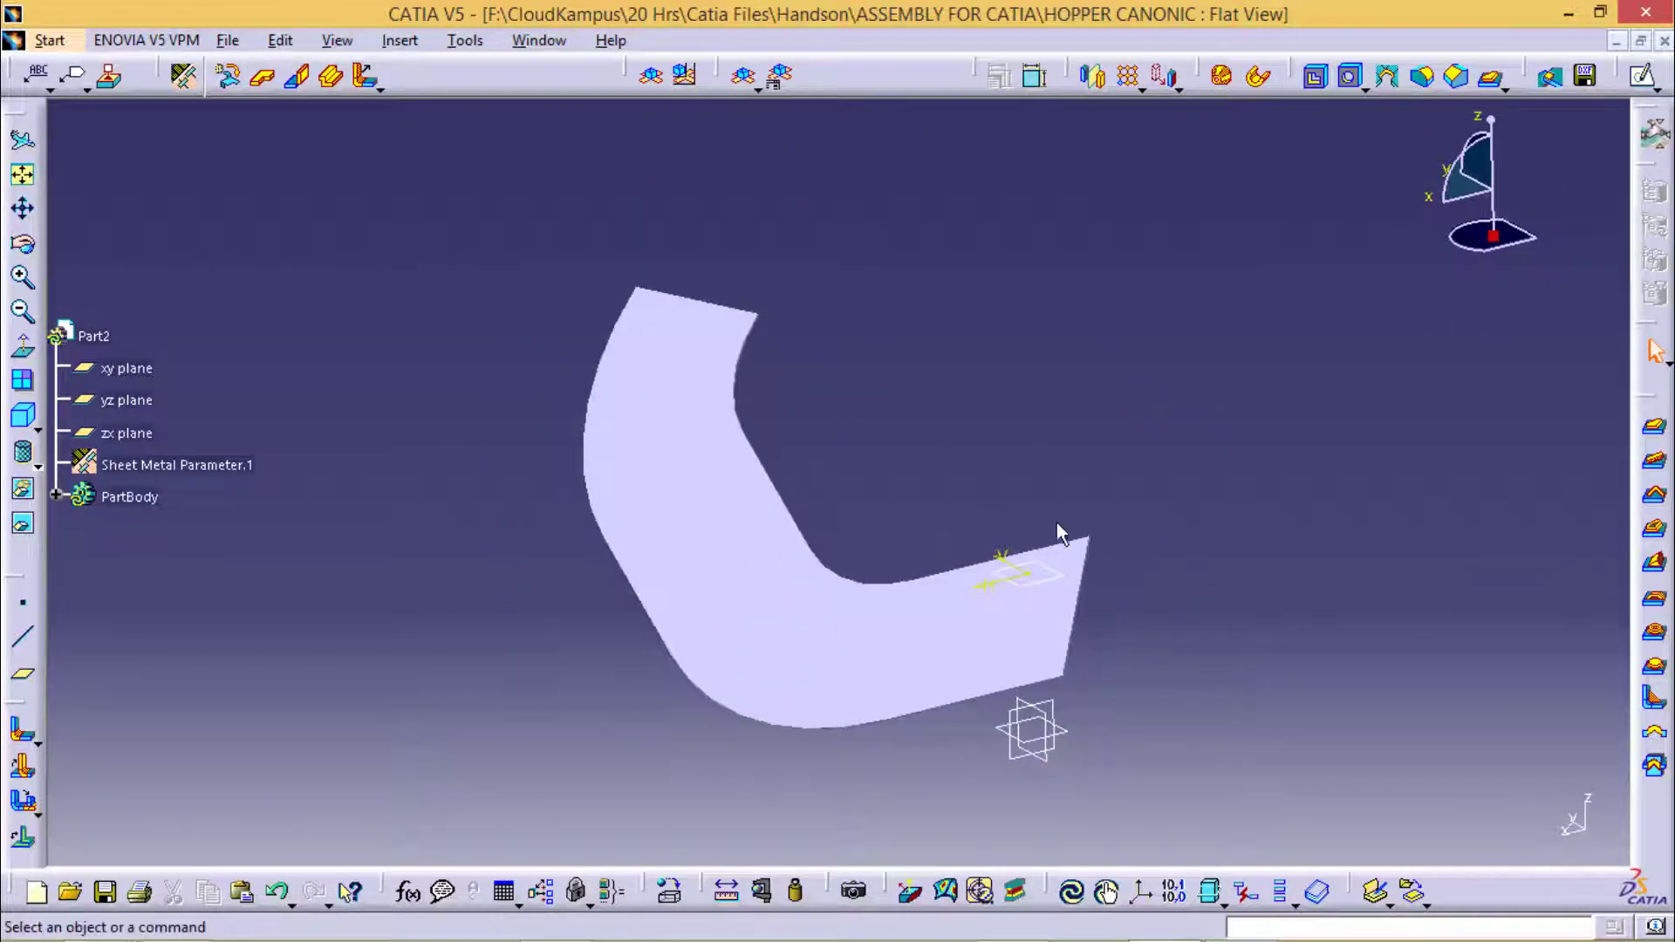
left_click(651, 77)
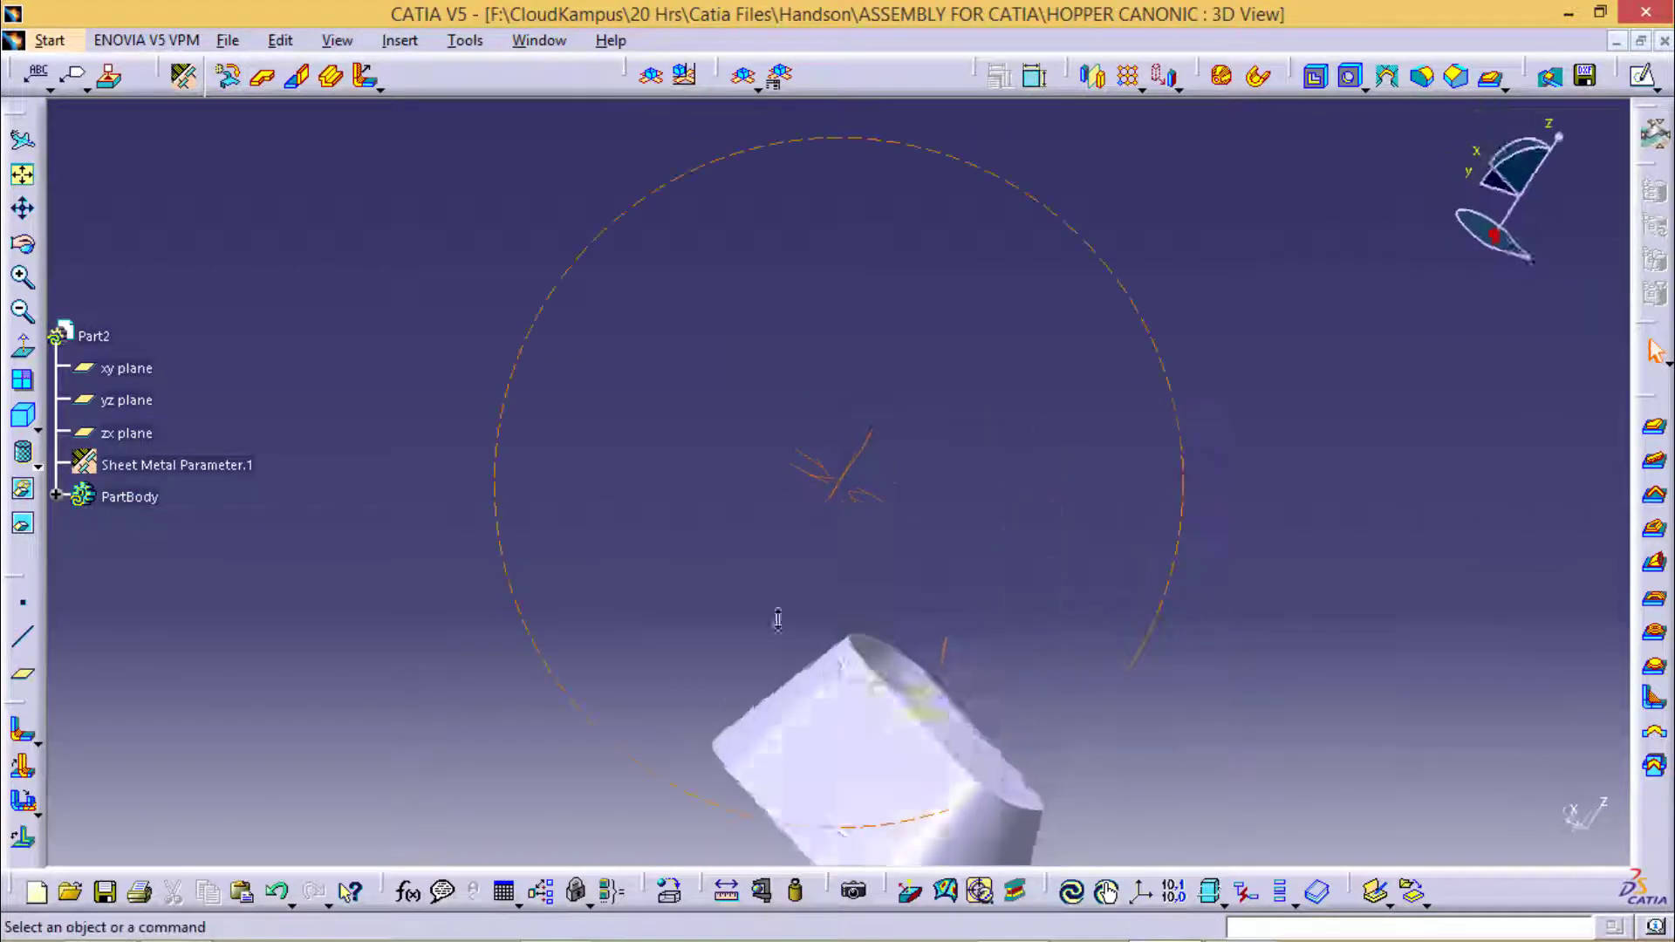